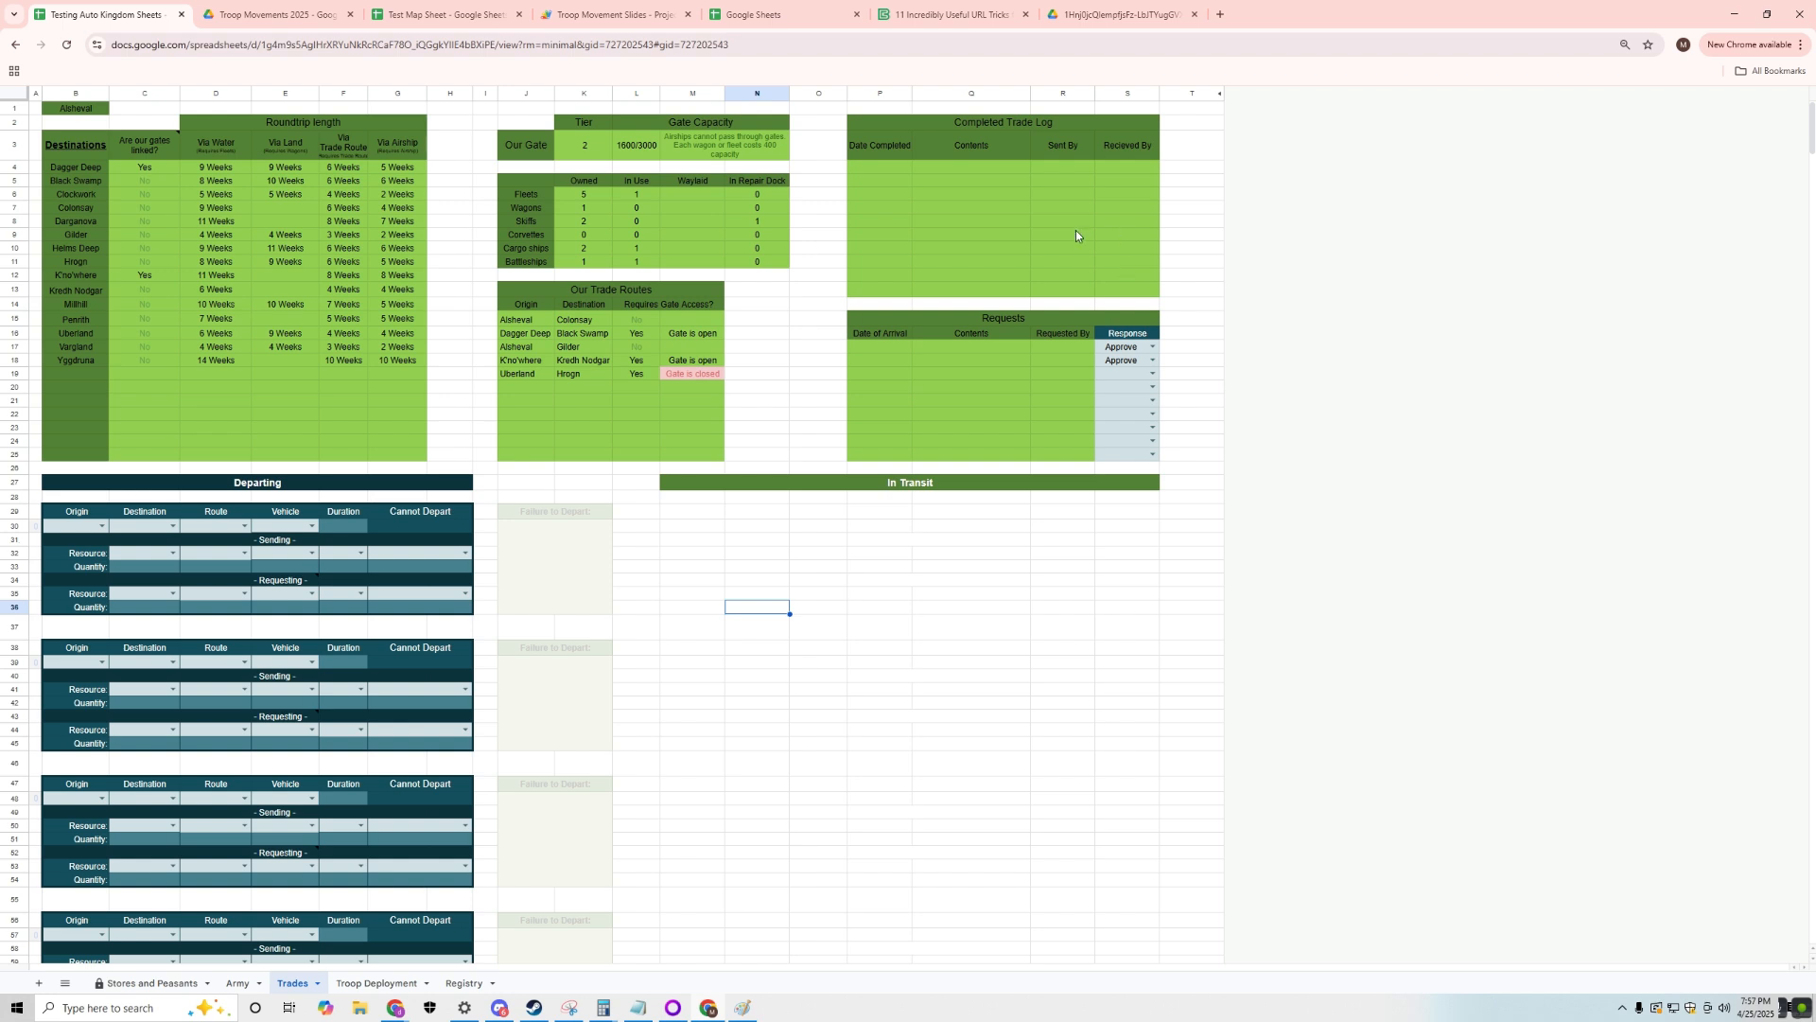
- Clear the Approve responses from the first two rows of the Requests table
left_click_drag(881, 168, 881, 290)
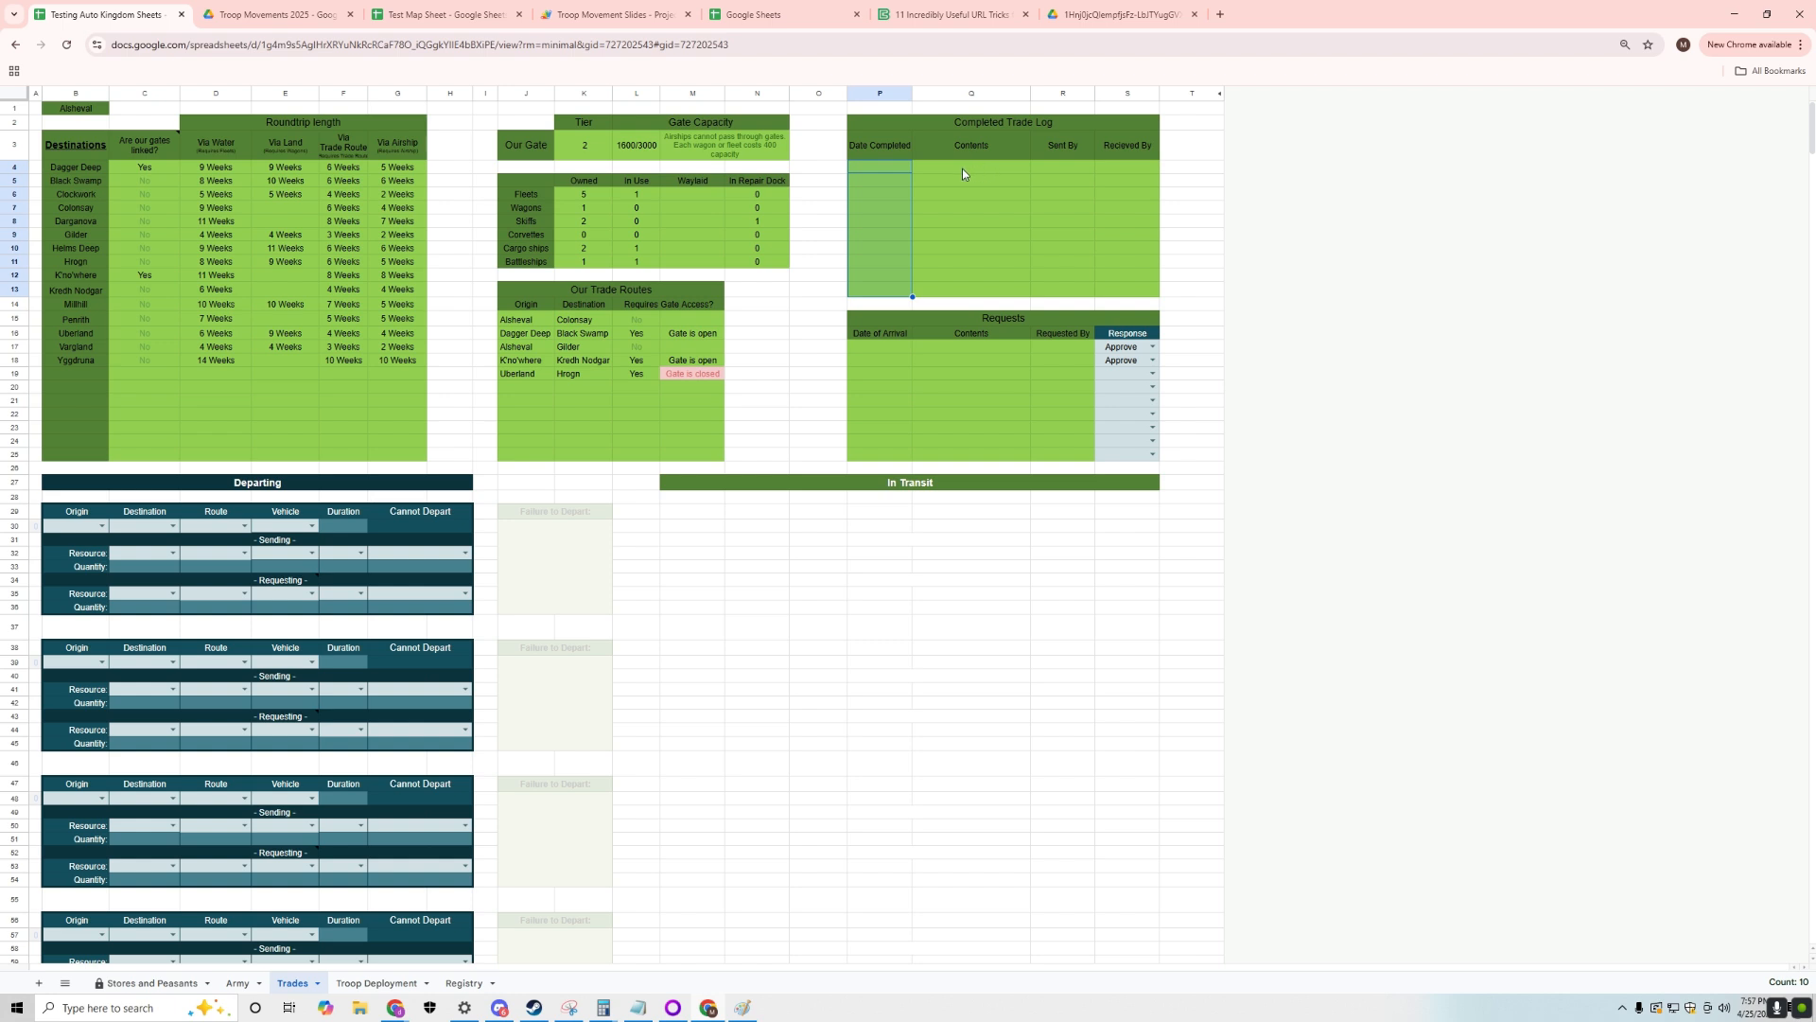
left_click(972, 232)
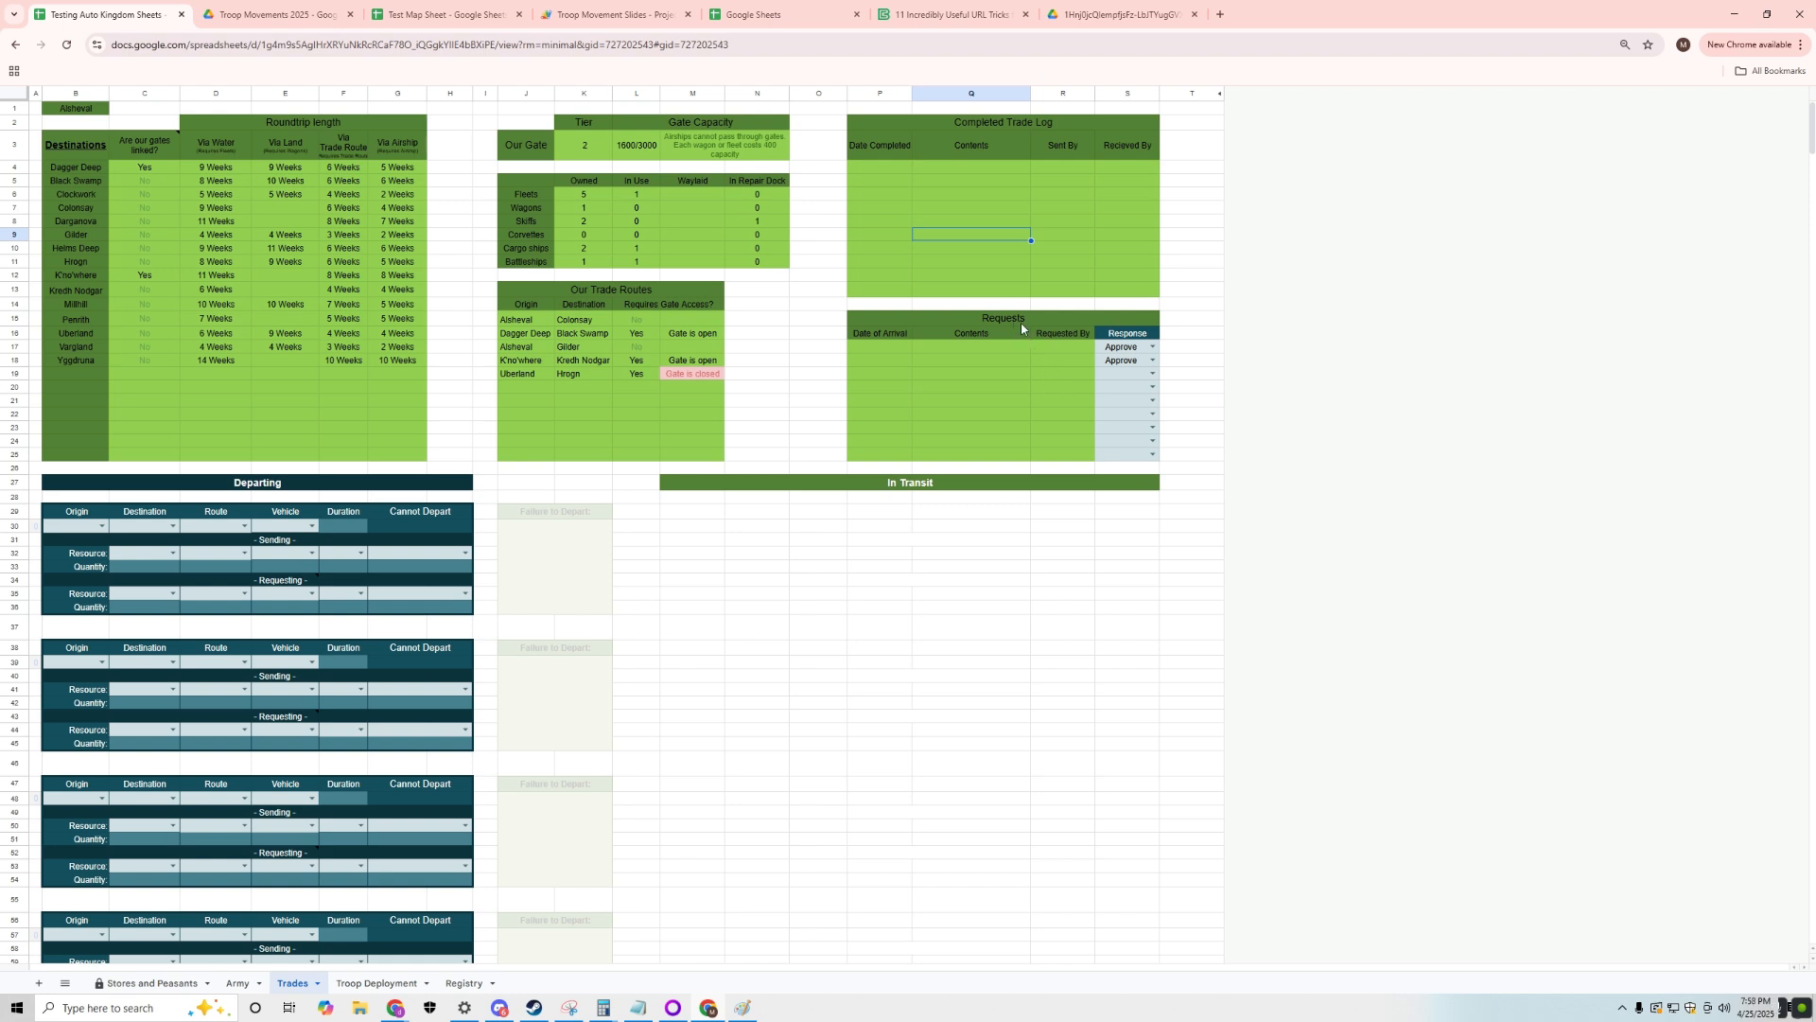
left_click(1135, 348)
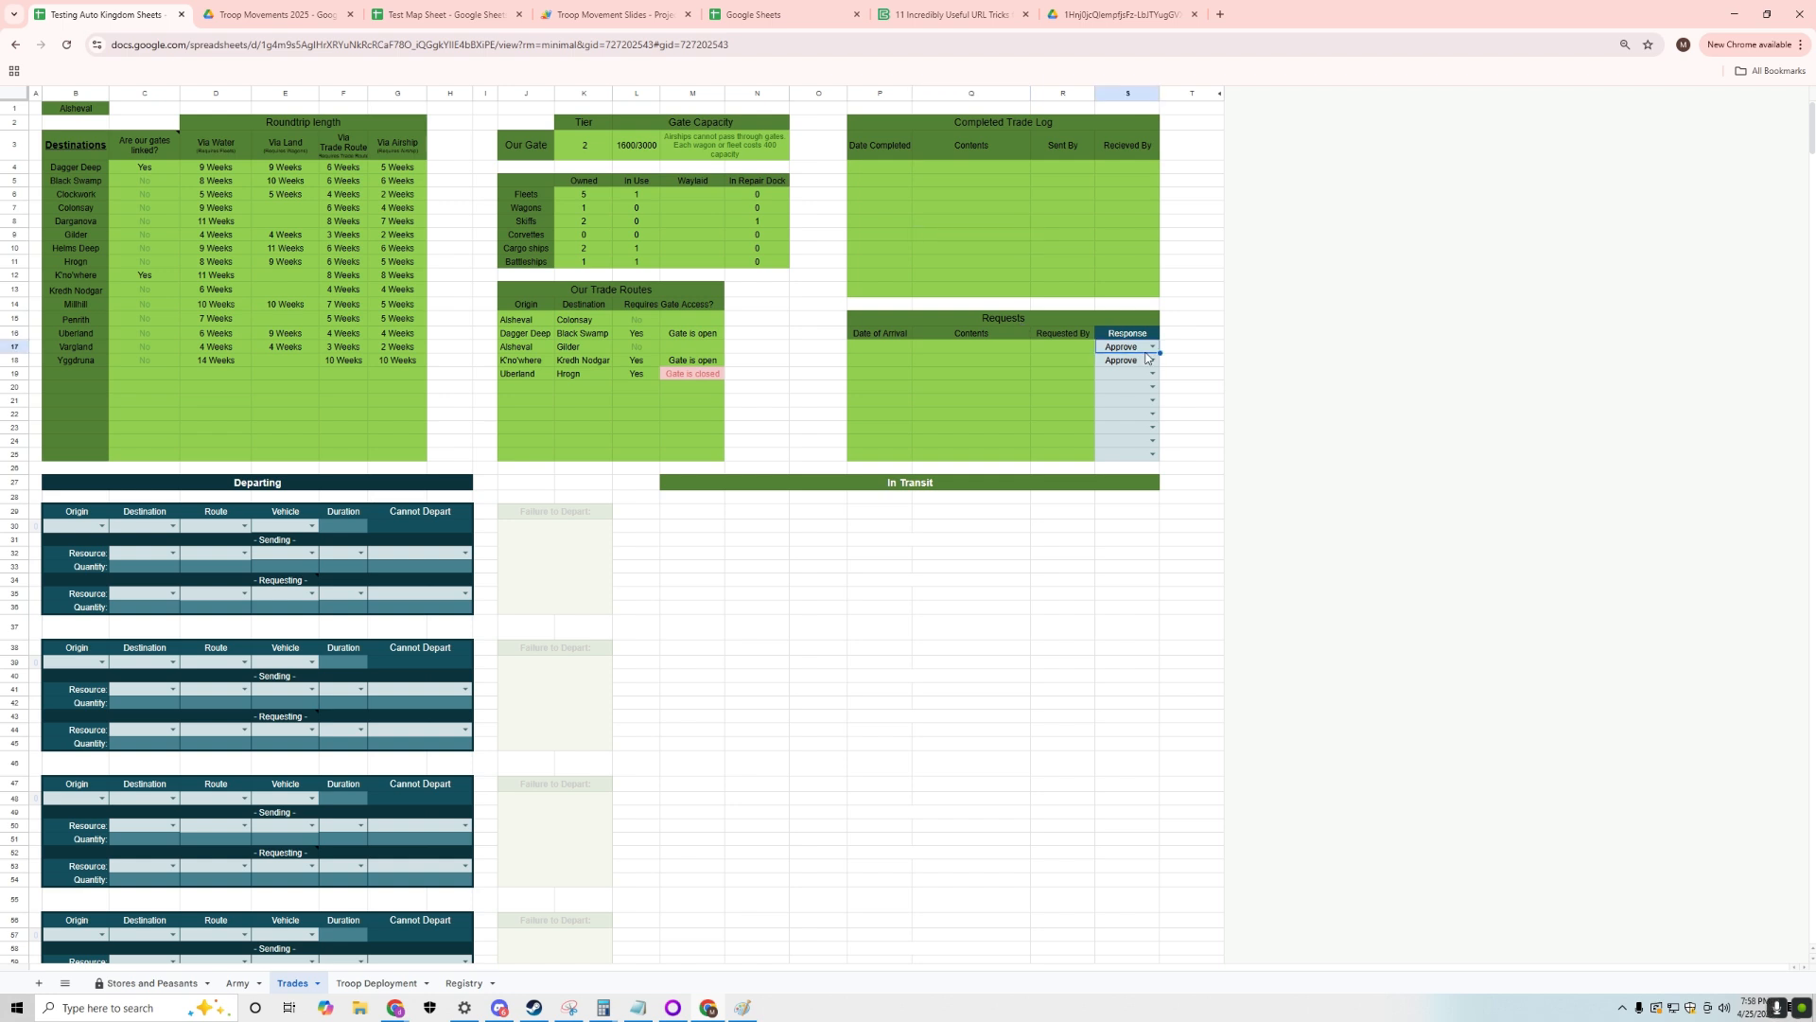
key("Delete")
left_click(905, 443)
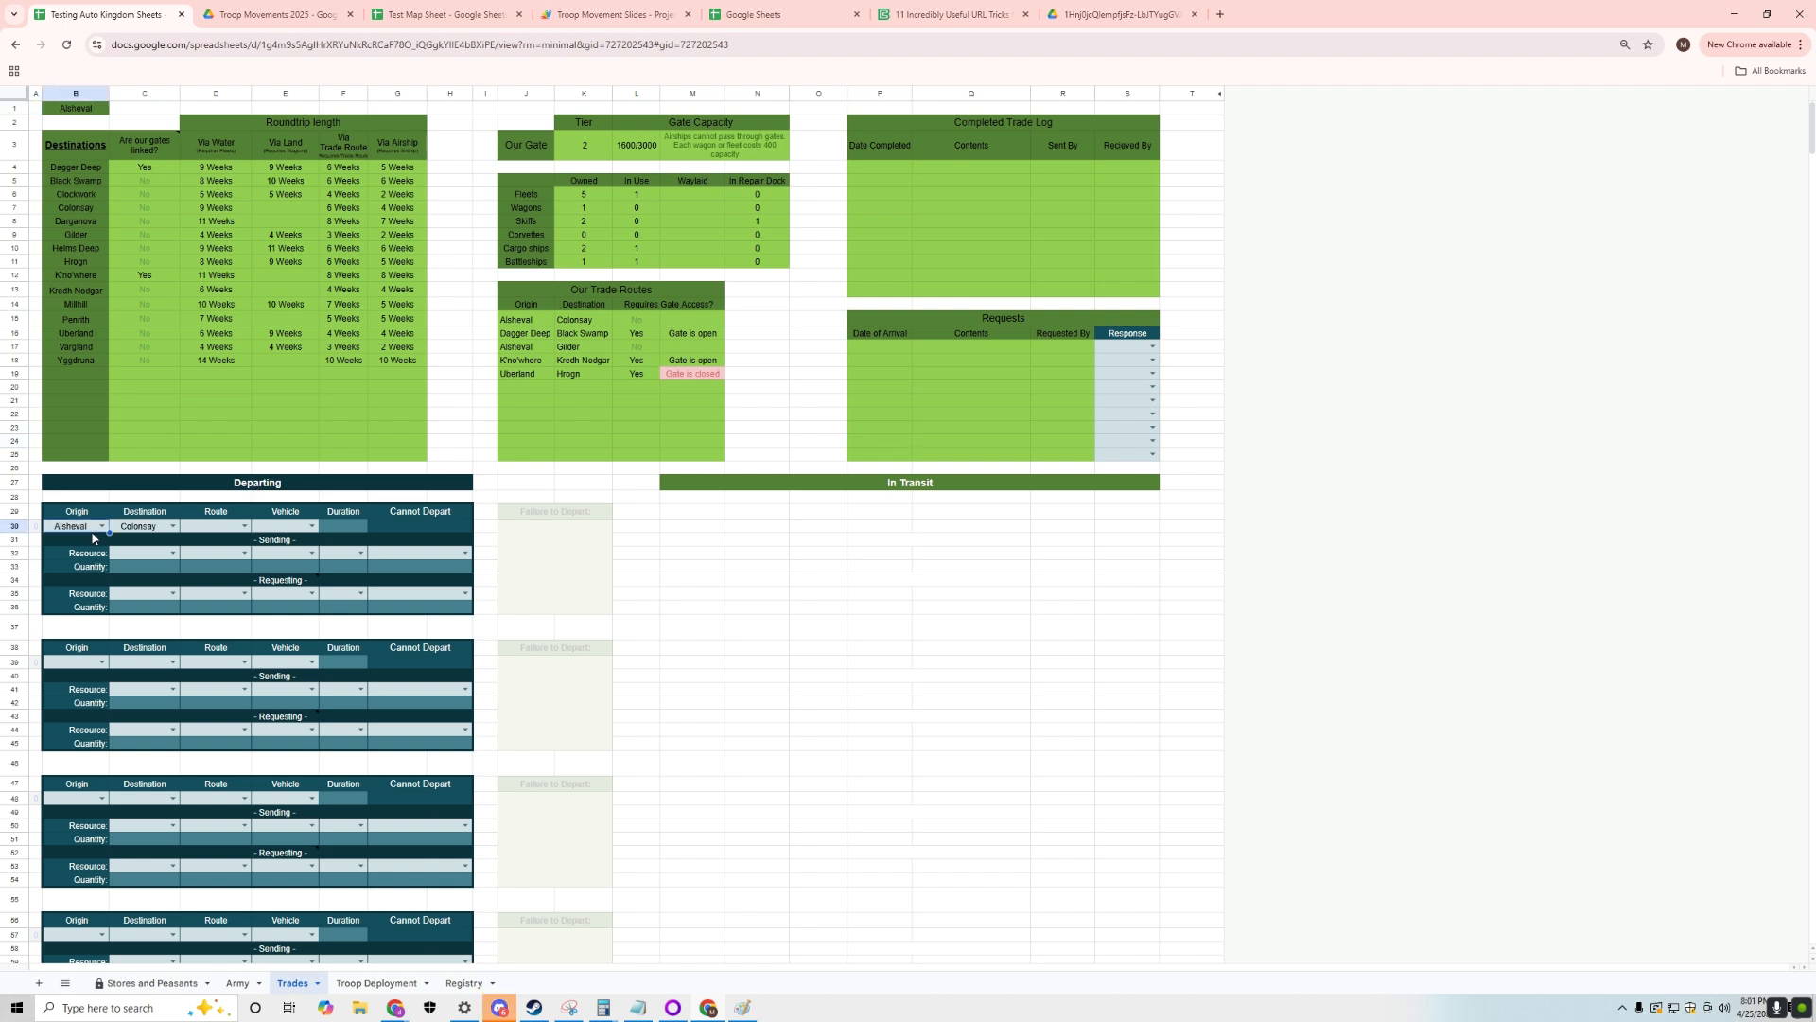
- Clear the origin and destination of the first Departing trade block
key("Delete")
left_click(144, 526, "shift")
key("Delete")
left_click(671, 573)
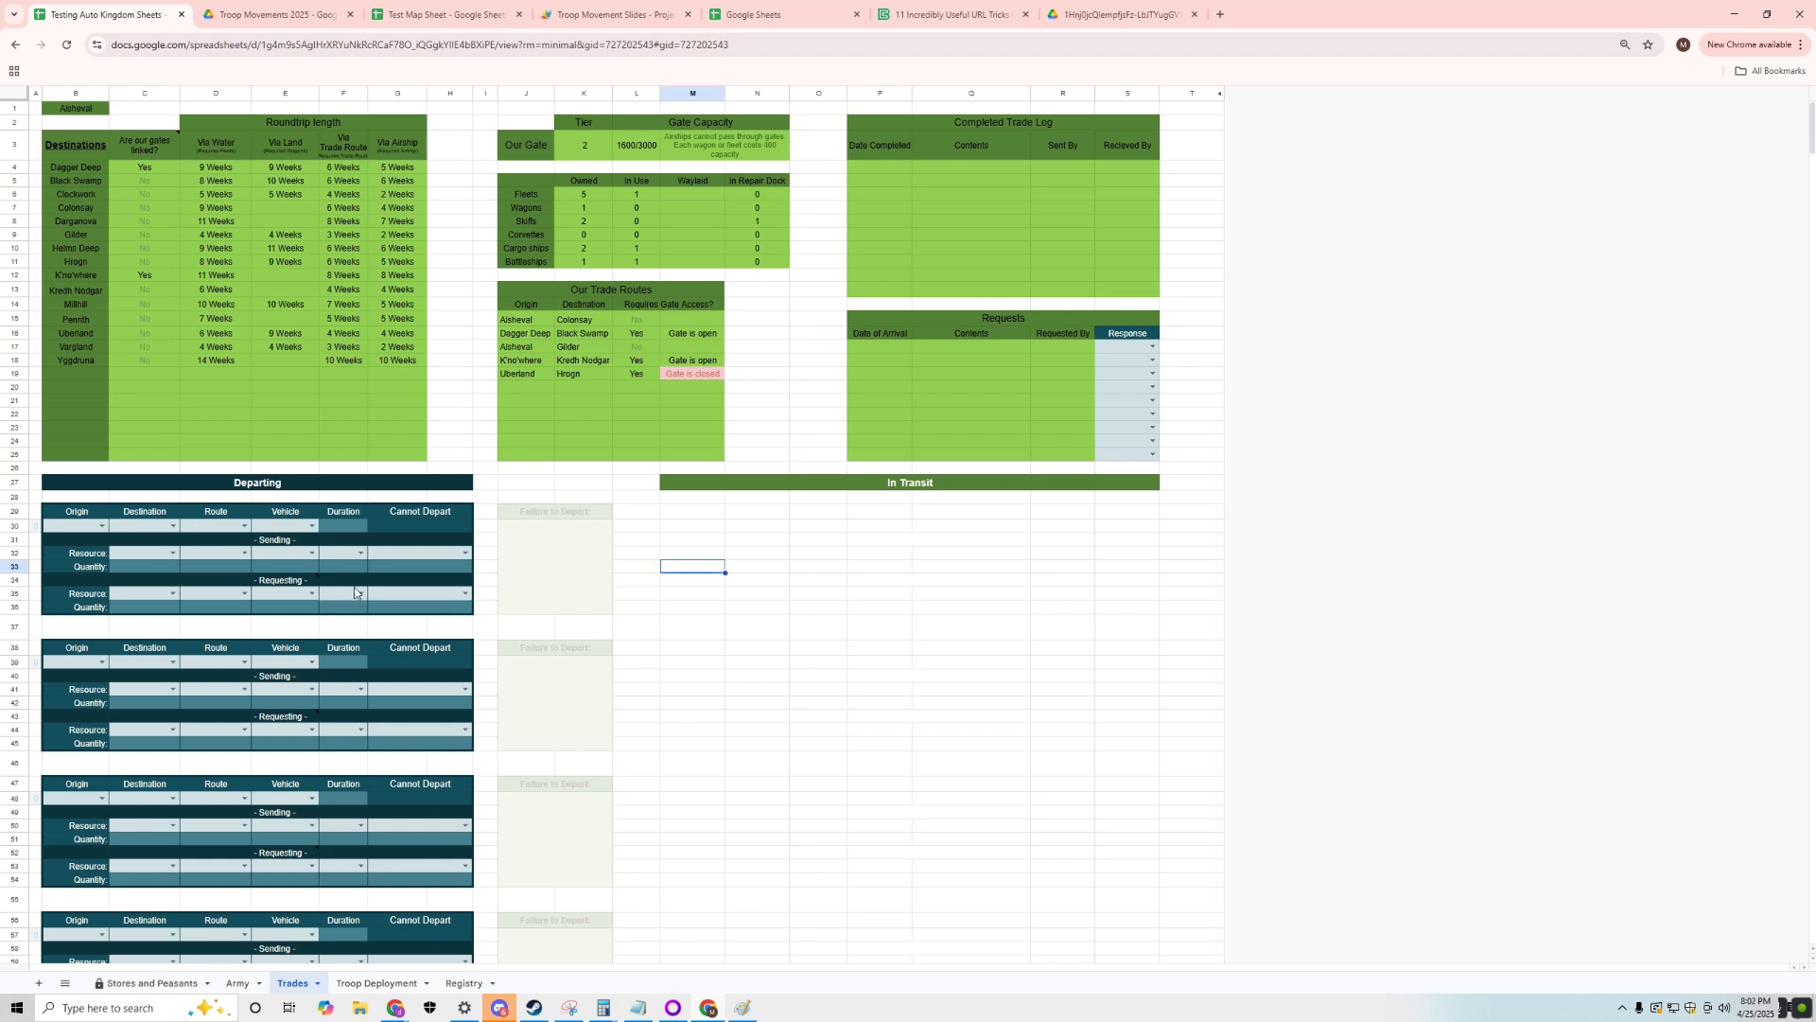
- Set the first Departing trade's origin to Dagger Deep and its destination to Black Swamp
left_click(102, 528)
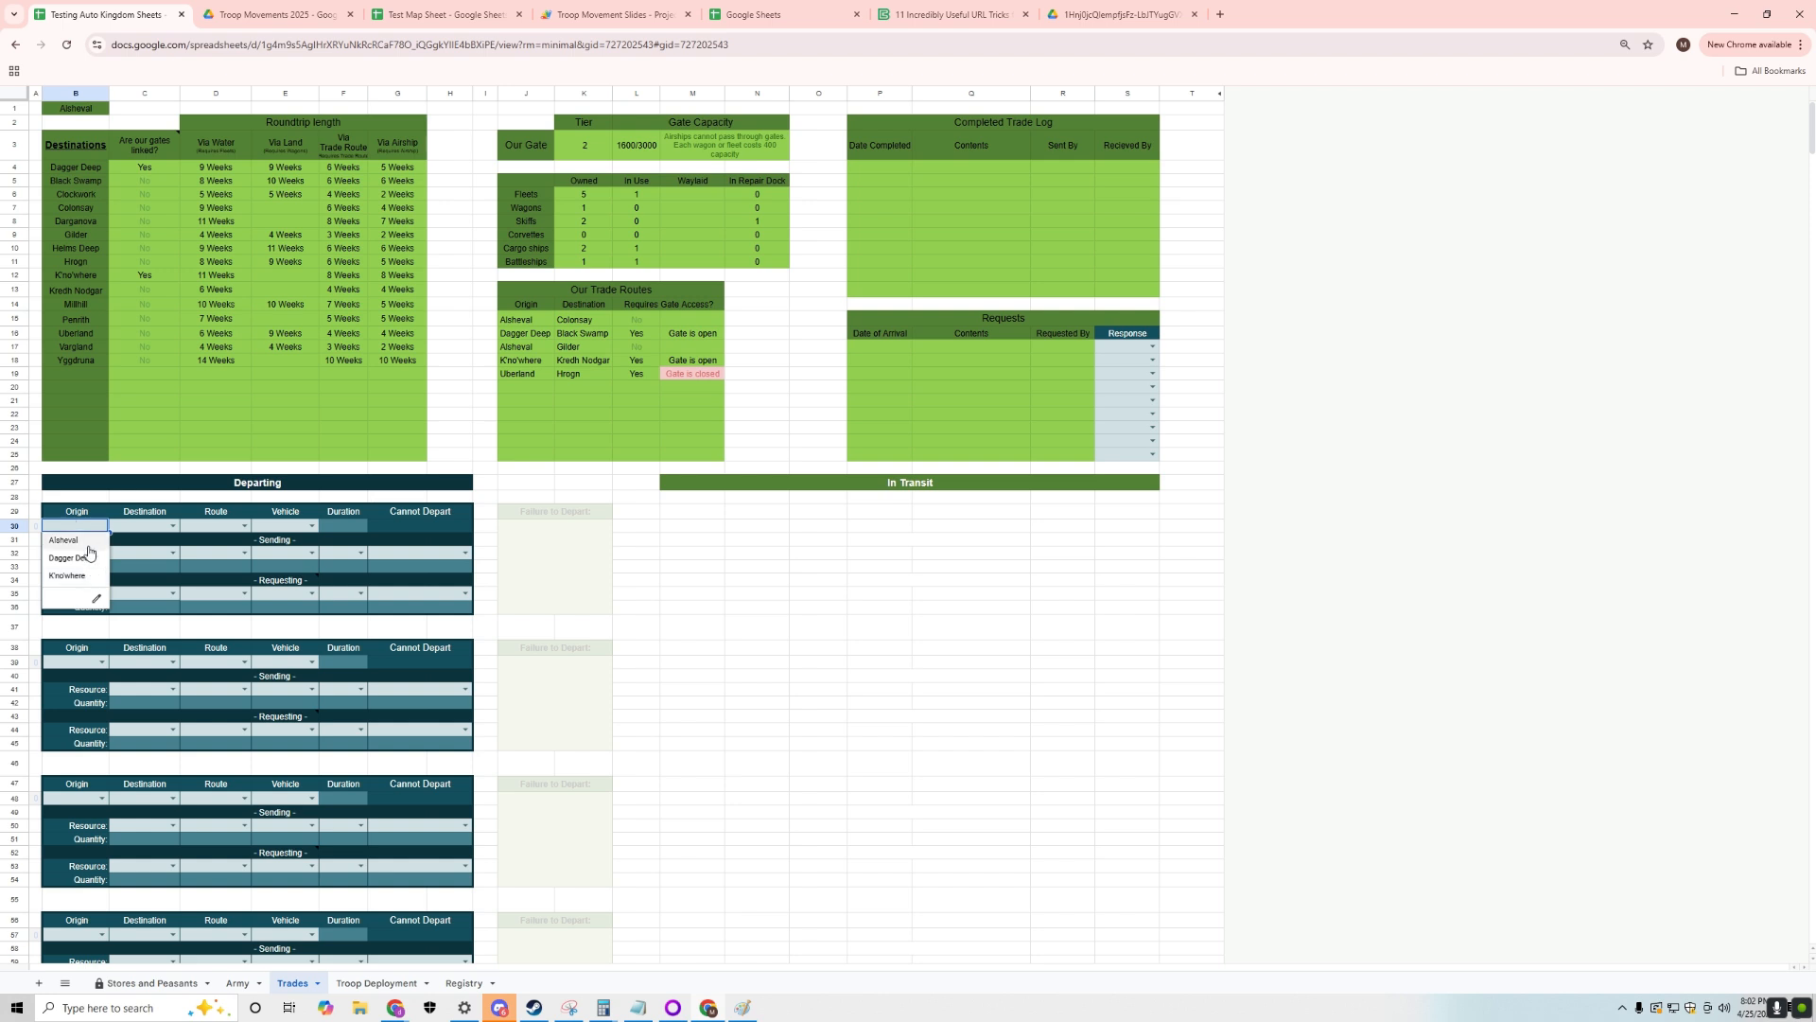
left_click(80, 540)
double_click(83, 528)
left_click(83, 560)
left_click(170, 540)
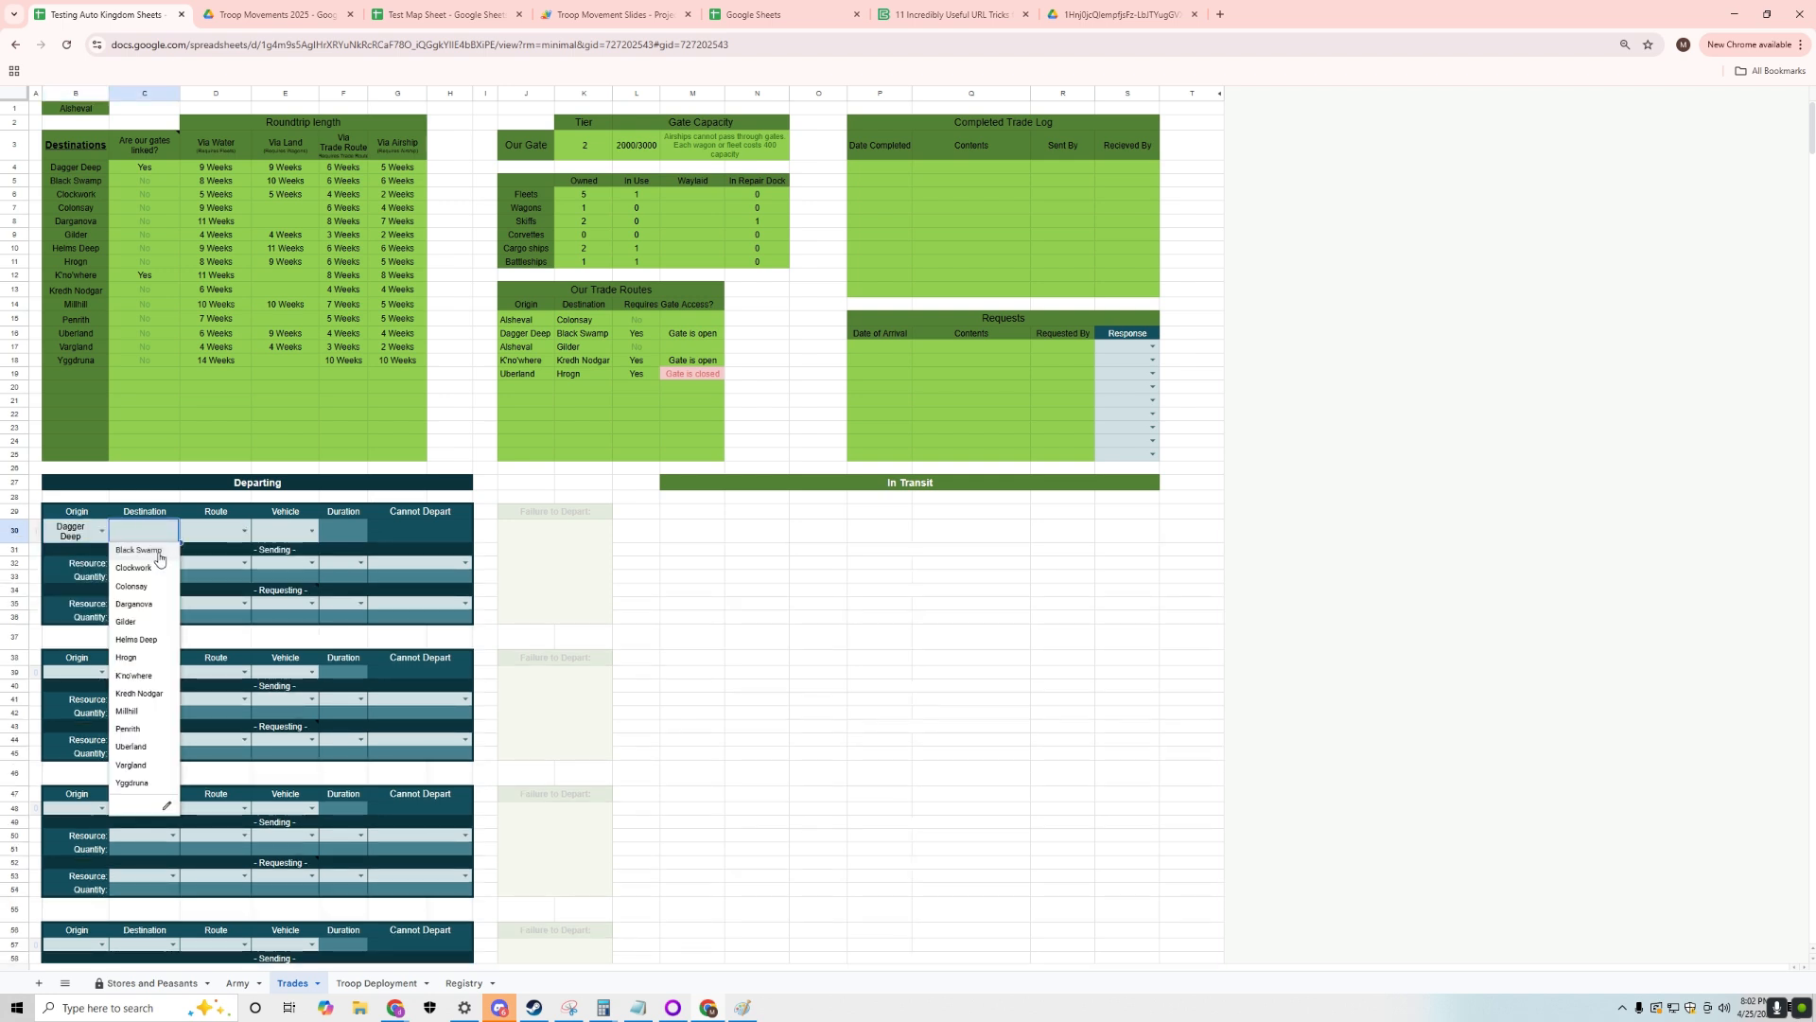
left_click(159, 558)
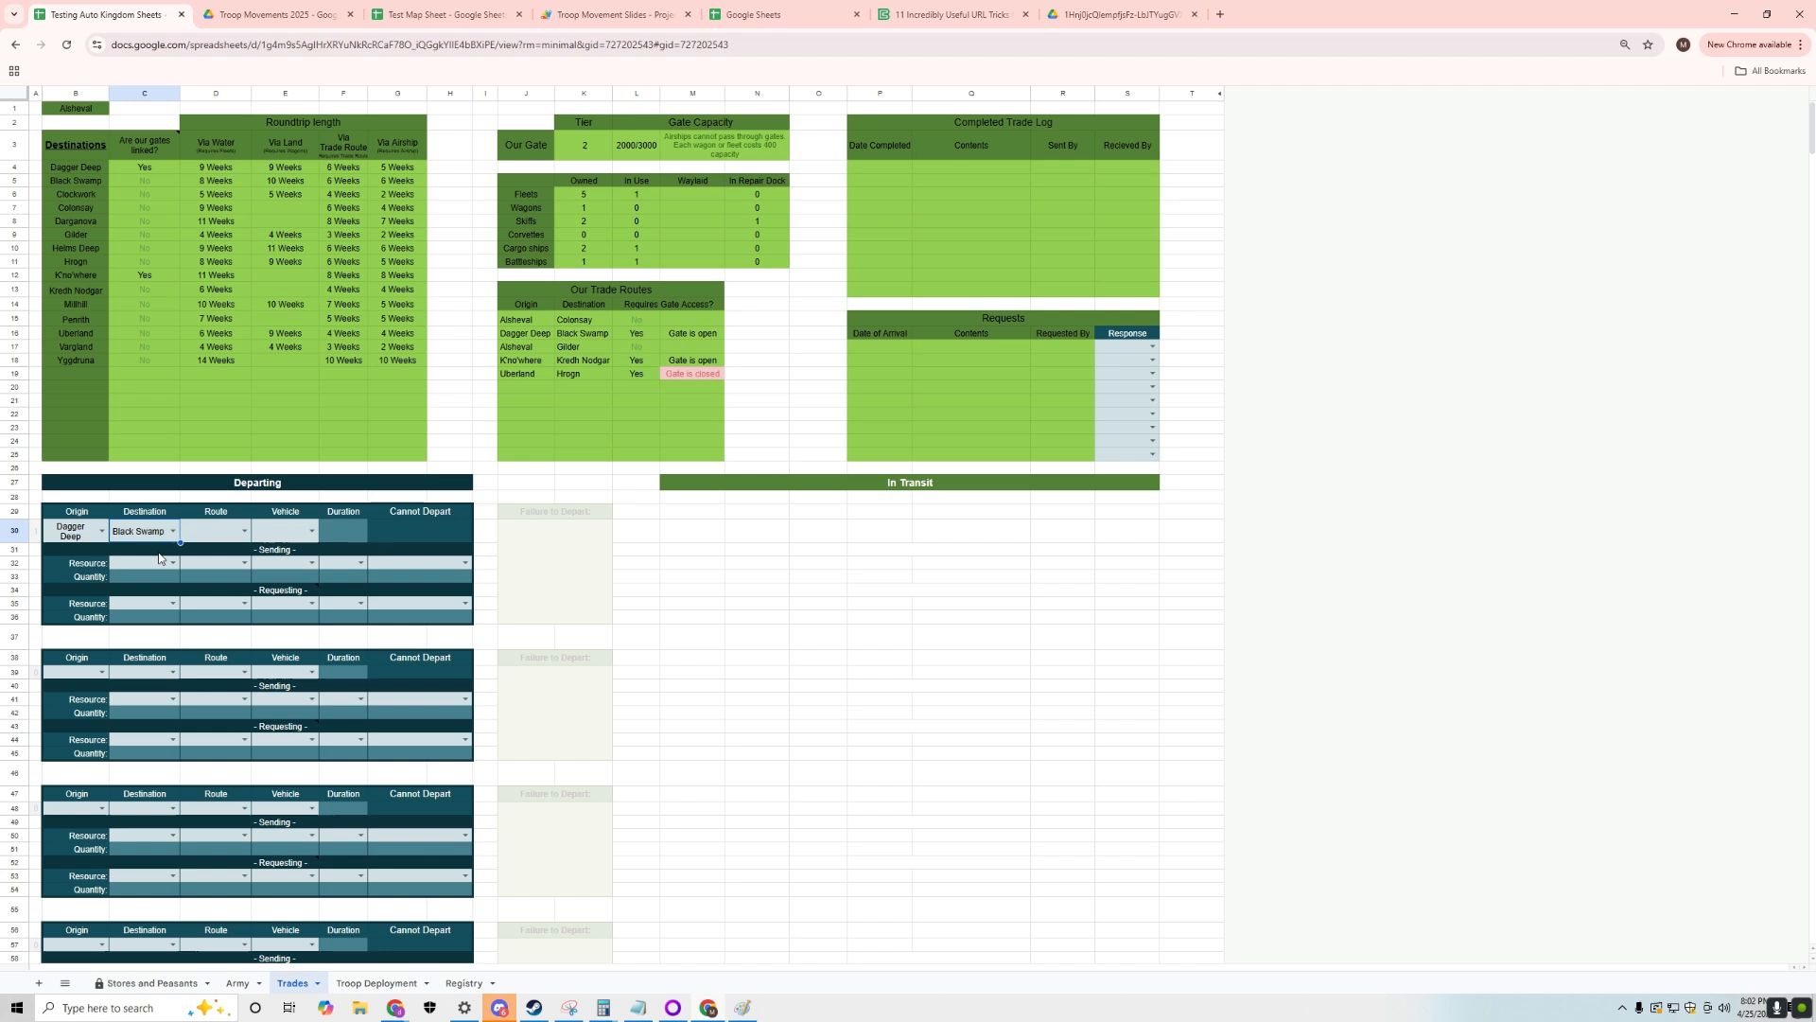
- Set the first Departing trade's route to Trade Route and its vehicle to No vehicle needed
left_click(241, 534)
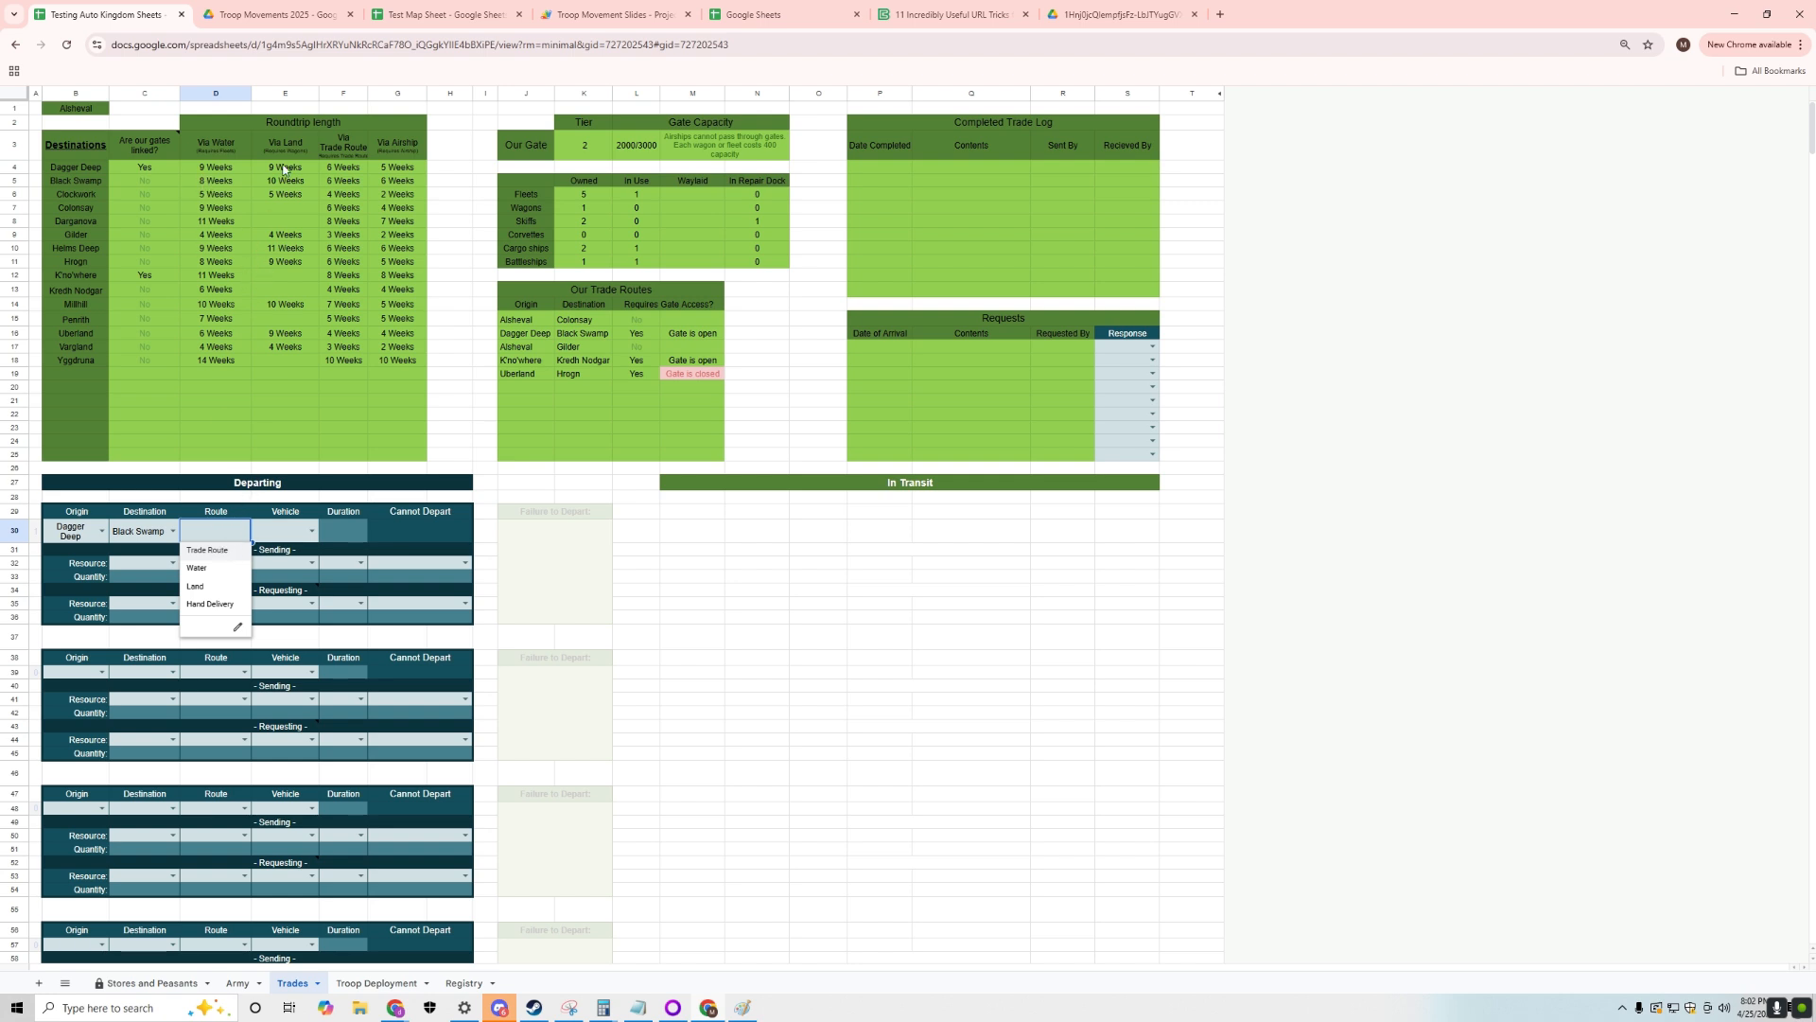
left_click(231, 551)
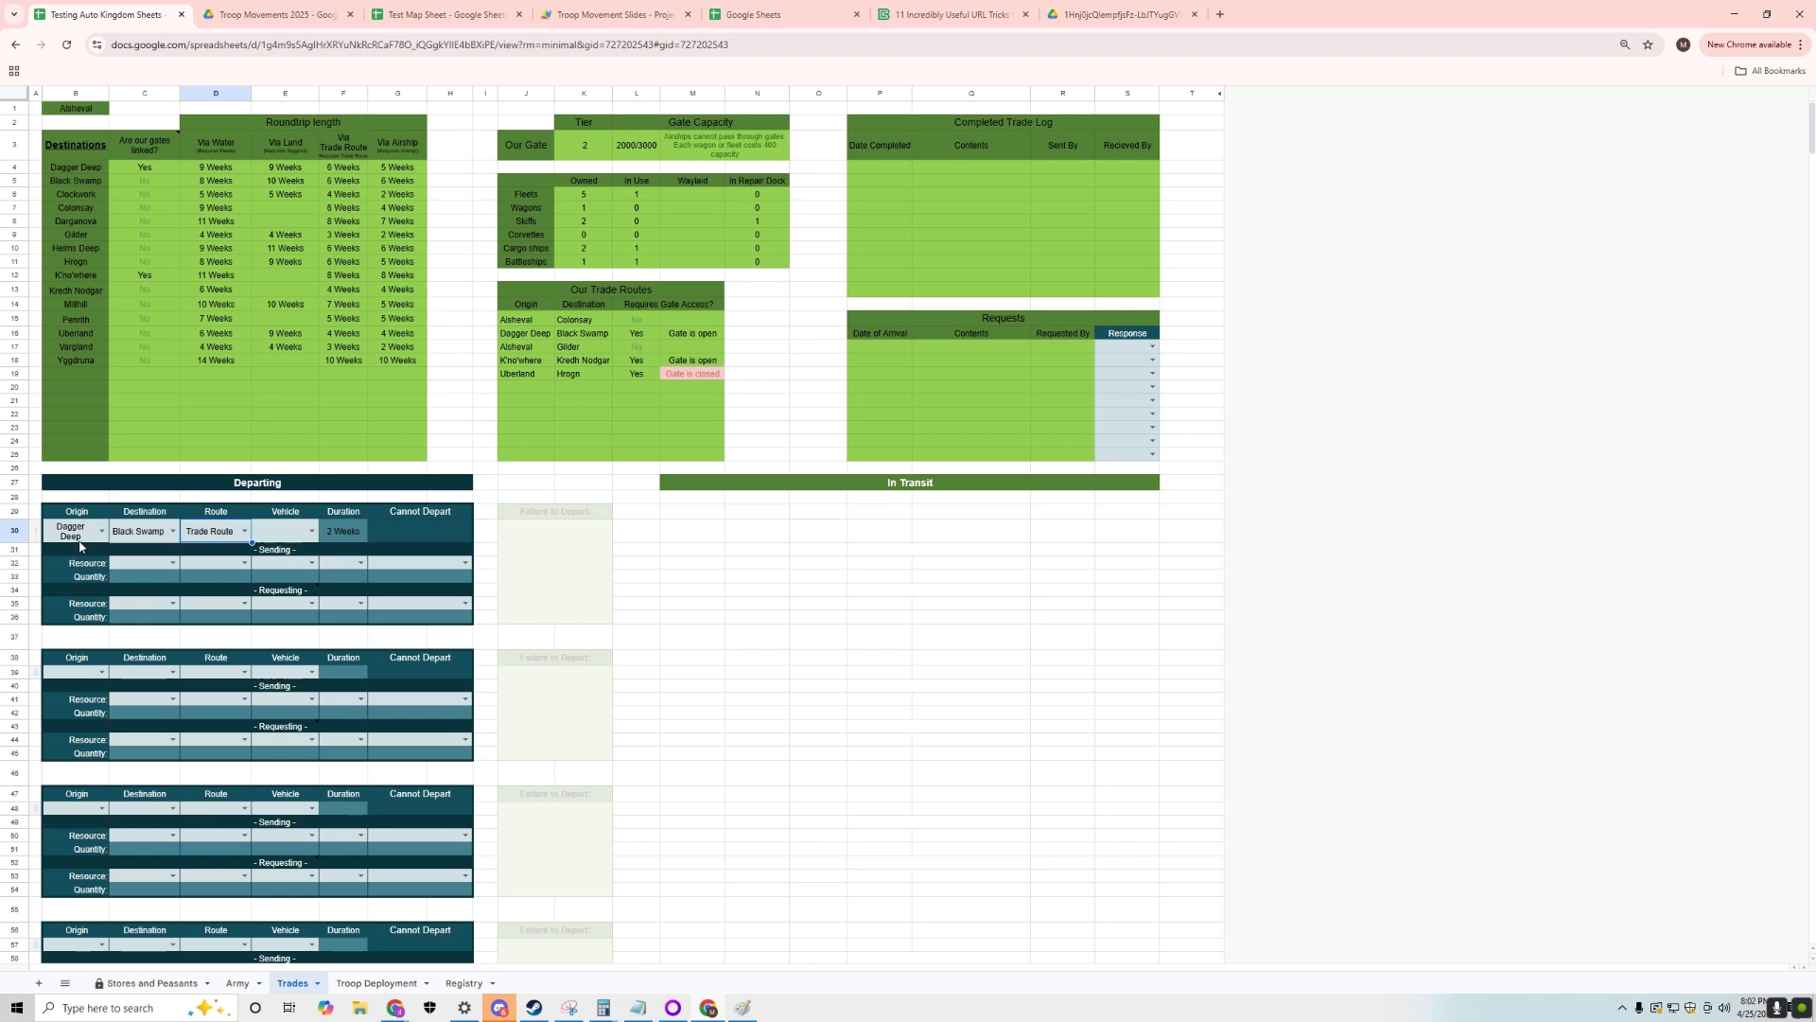
left_click(292, 532)
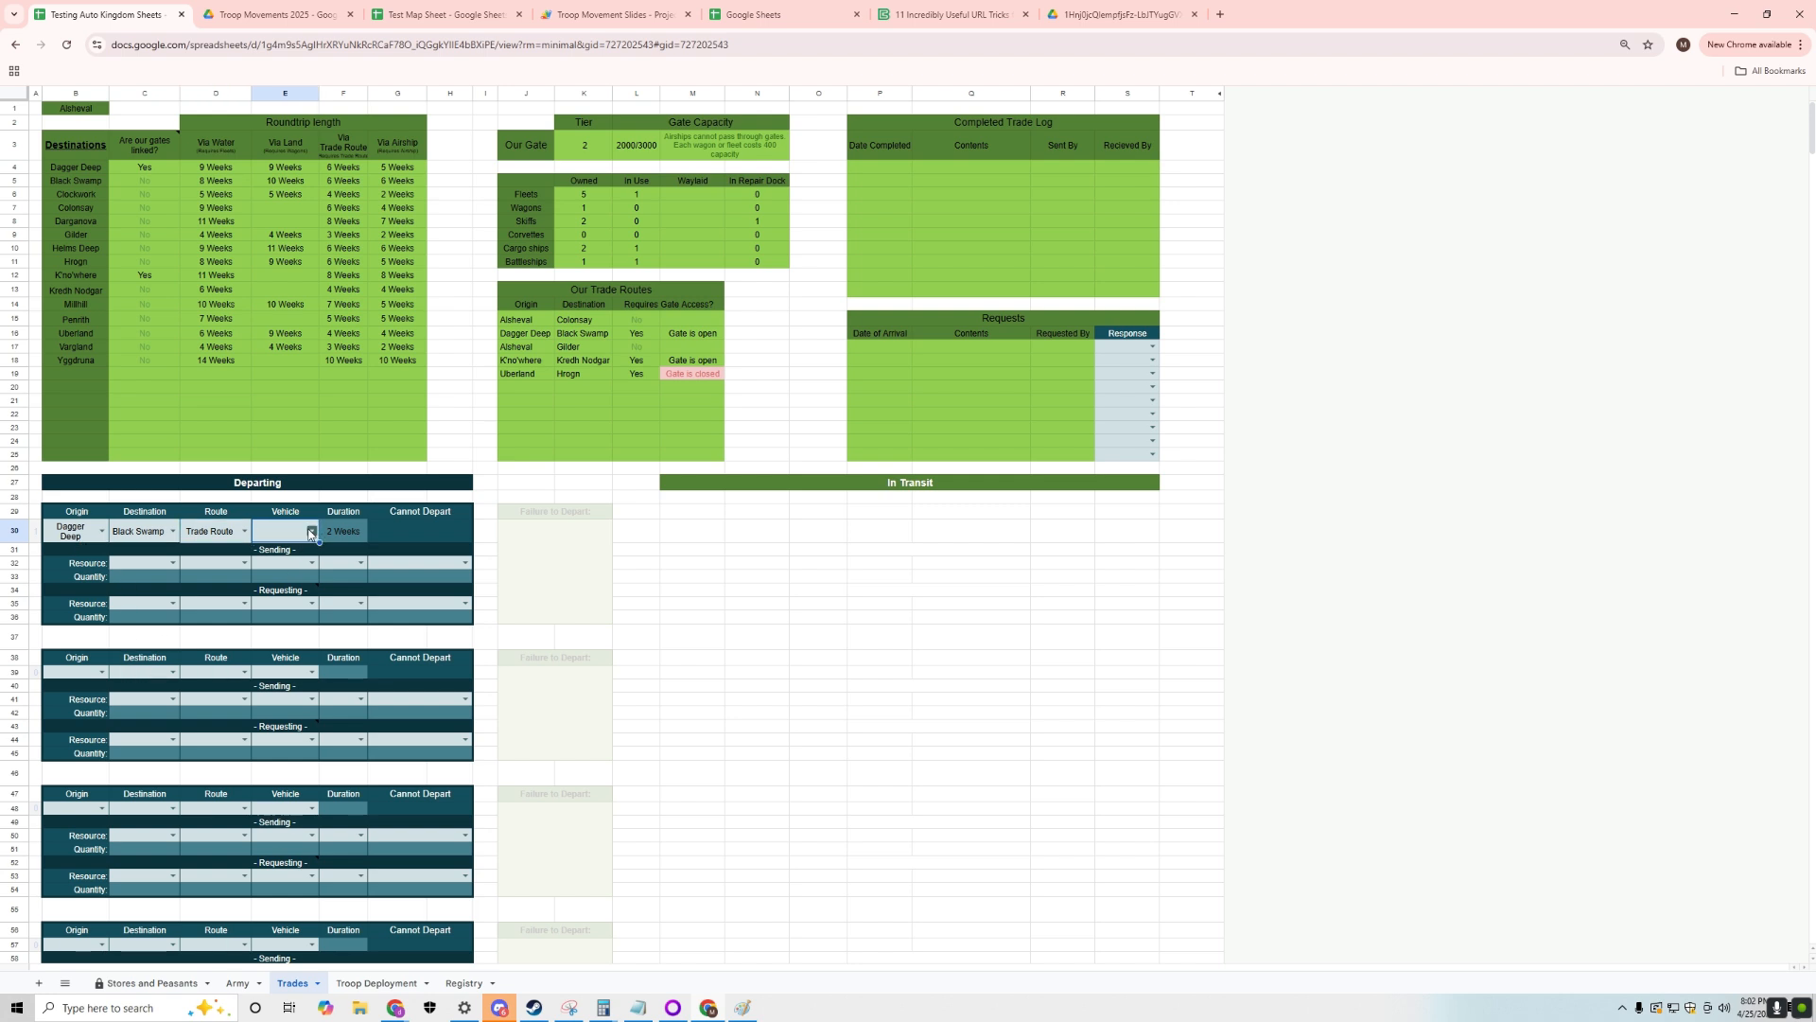
left_click(292, 550)
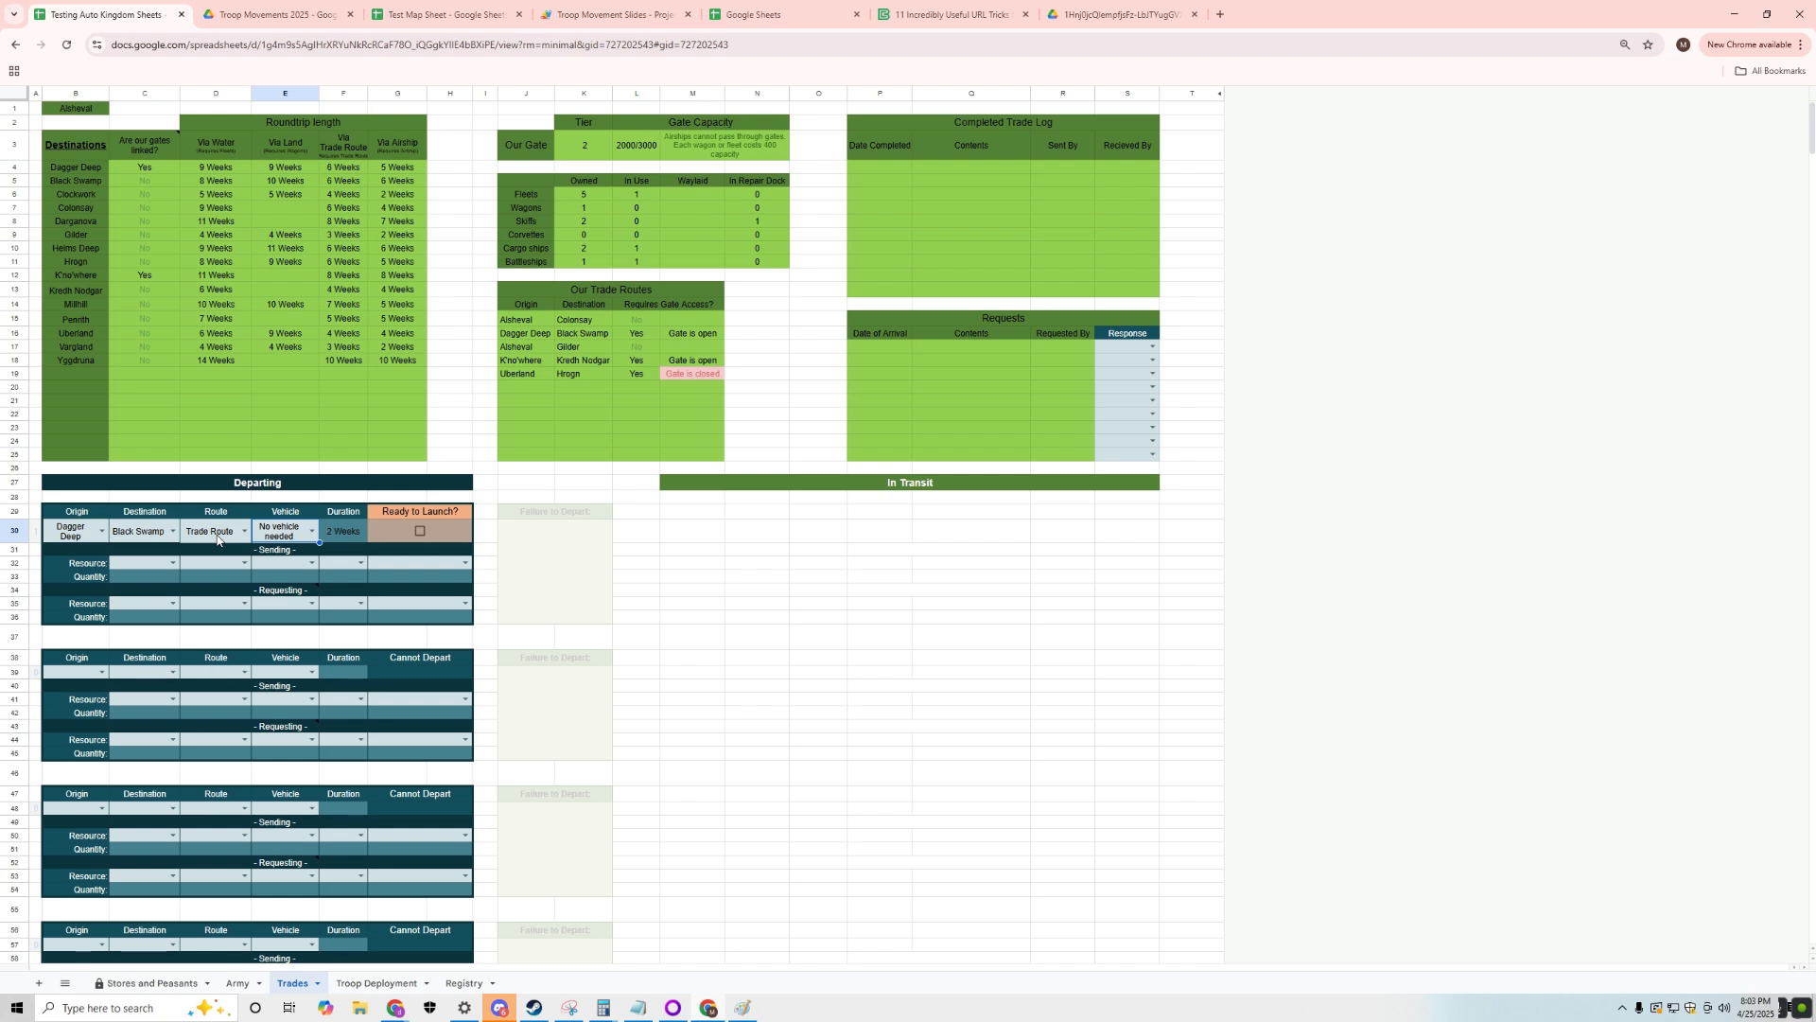
- Enter 1000 Trade Goods as the first resource sent in the Black Swamp trade
left_click(175, 562)
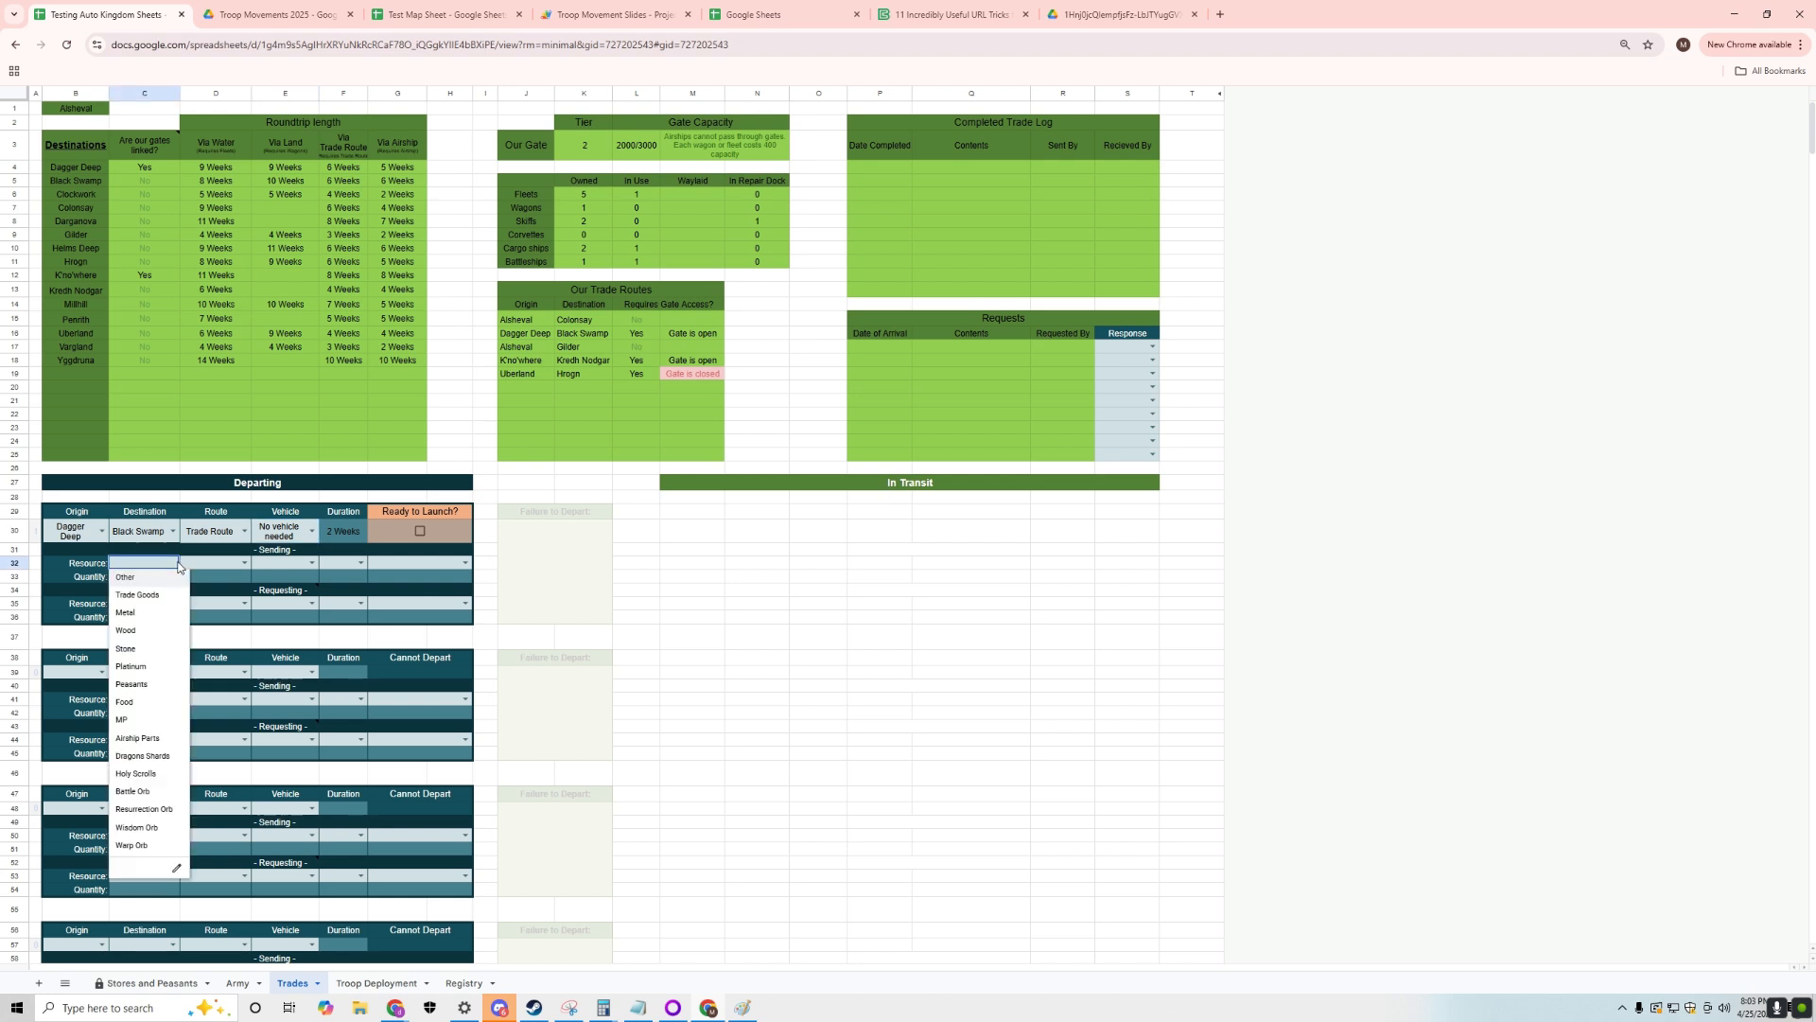
left_click(169, 594)
left_click(127, 579)
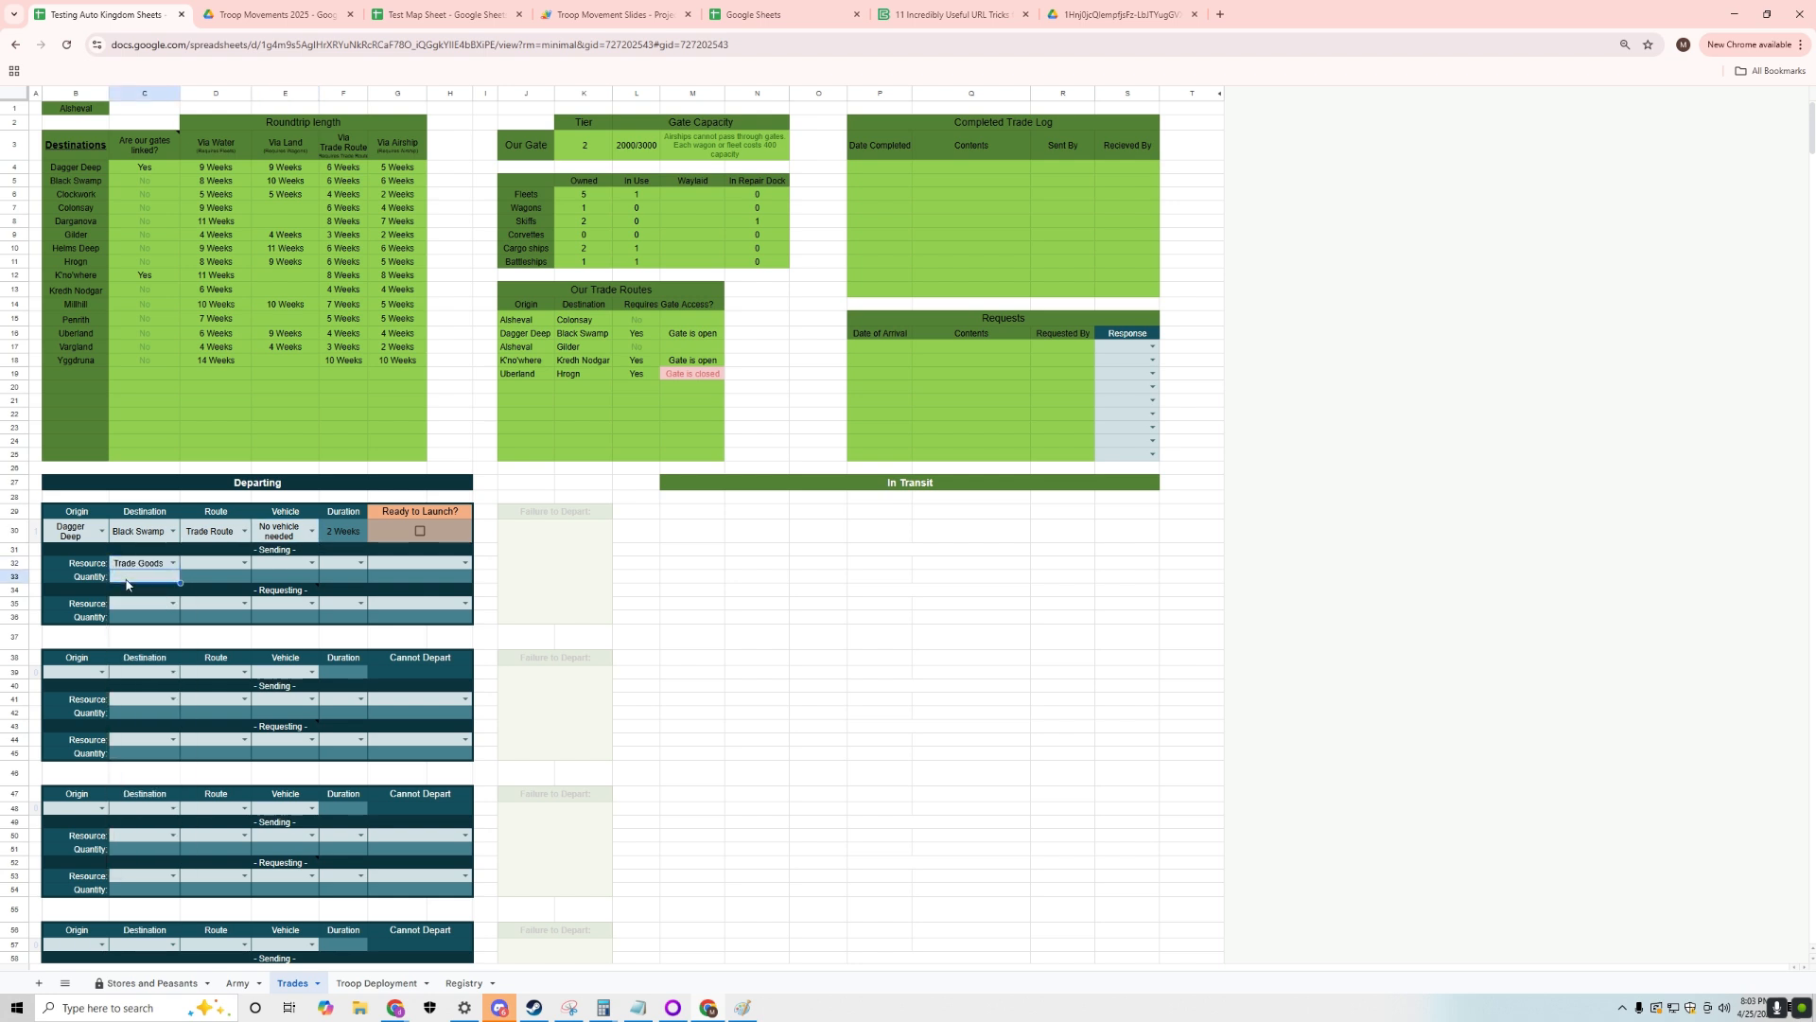
type("1000")
key("Return")
- Add 500 Stone as the second sent resource and mark the Black Swamp trade as ready to launch
key("Right")
key("Up")
key("Up")
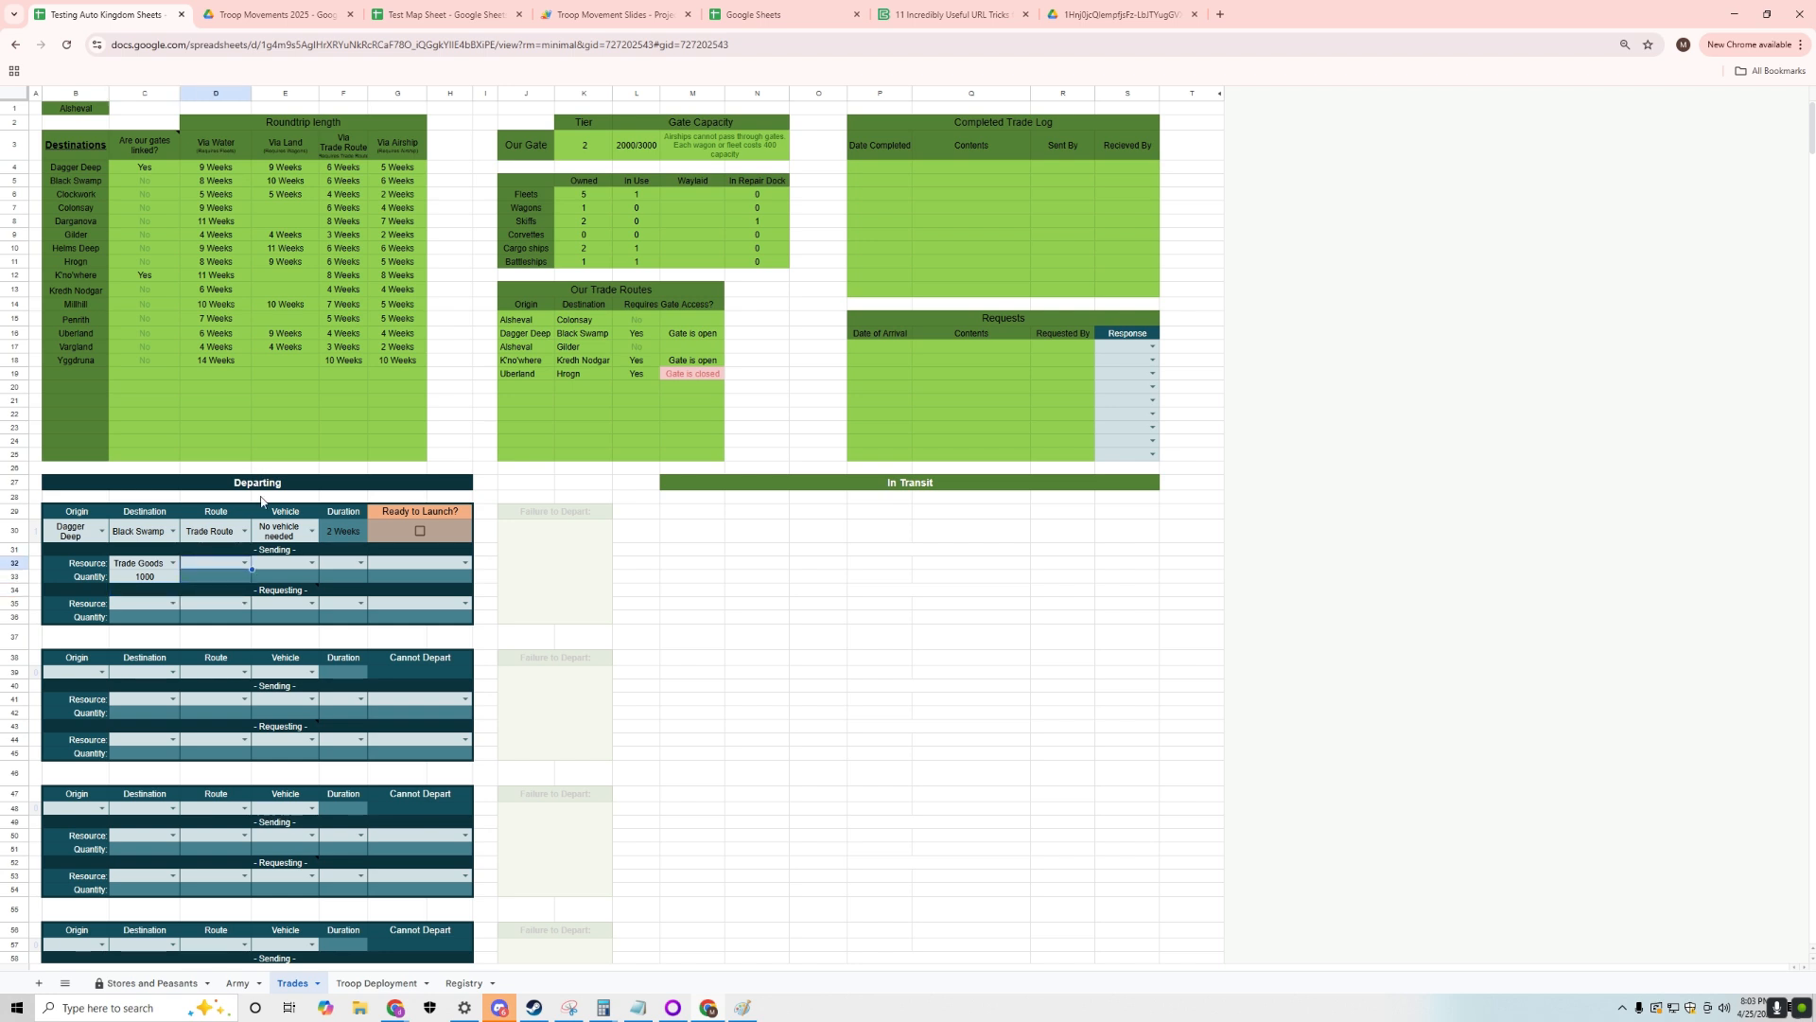
left_click(244, 563)
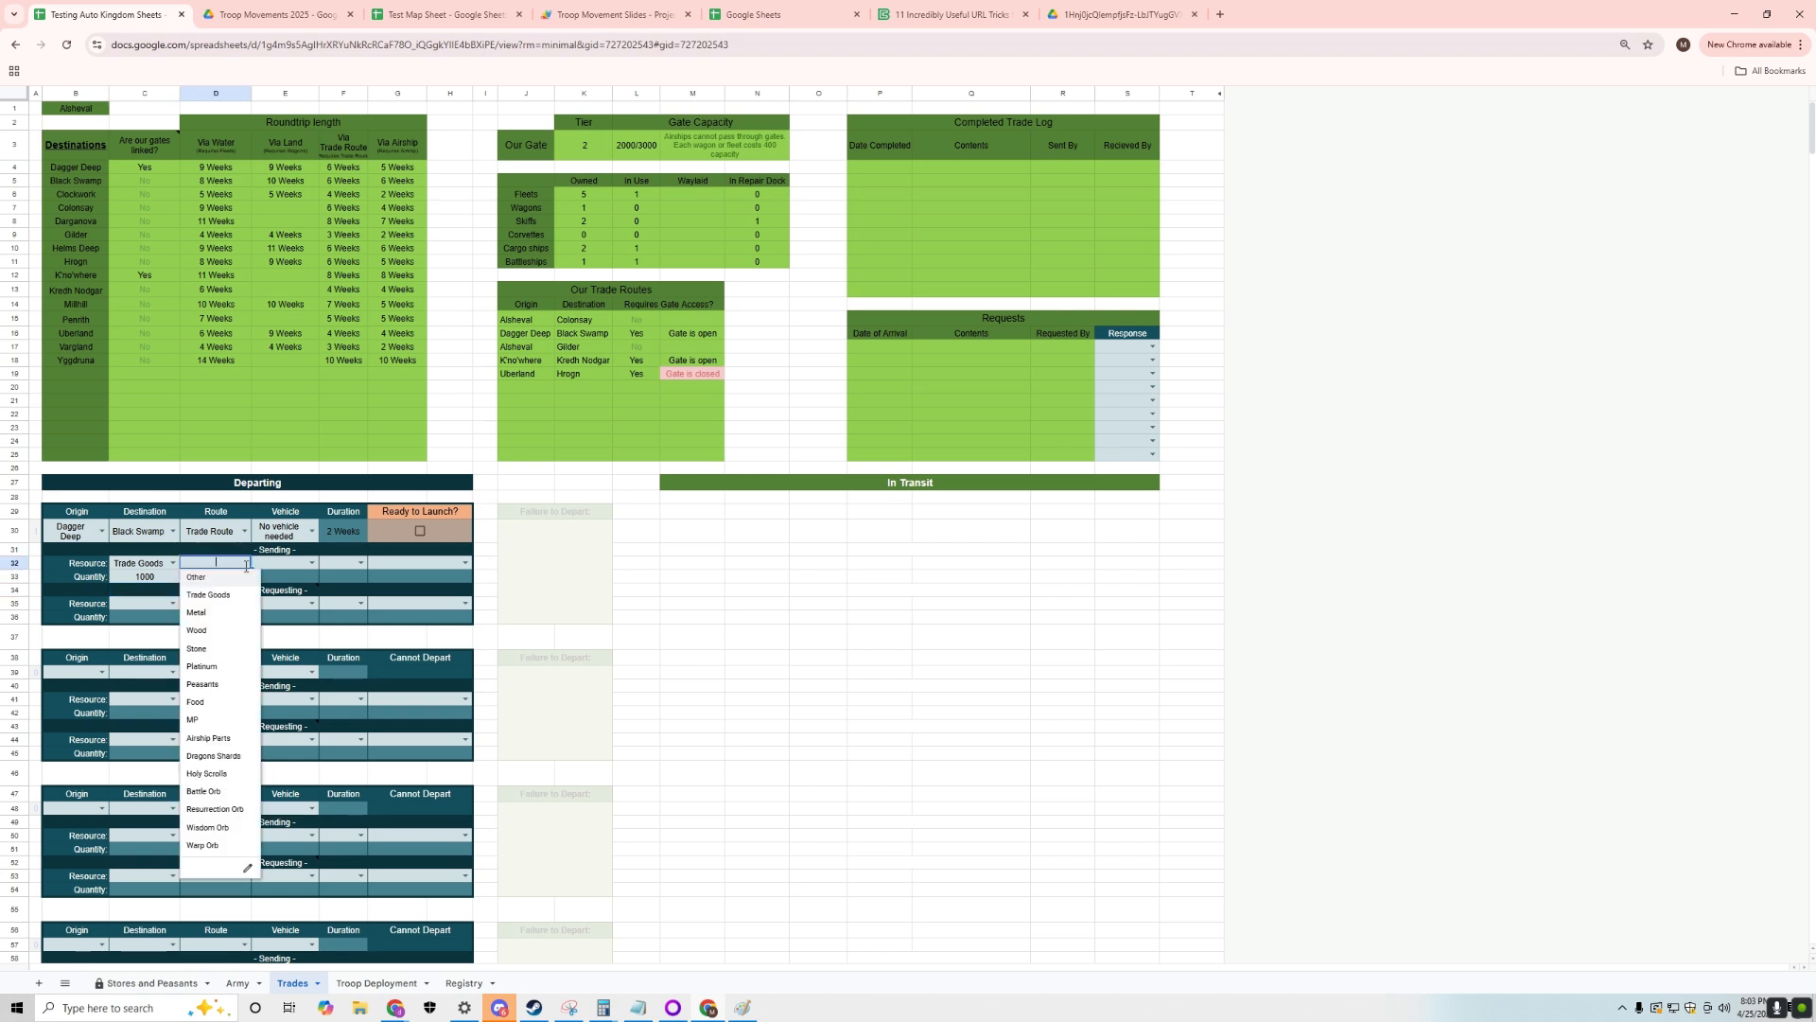
left_click(227, 651)
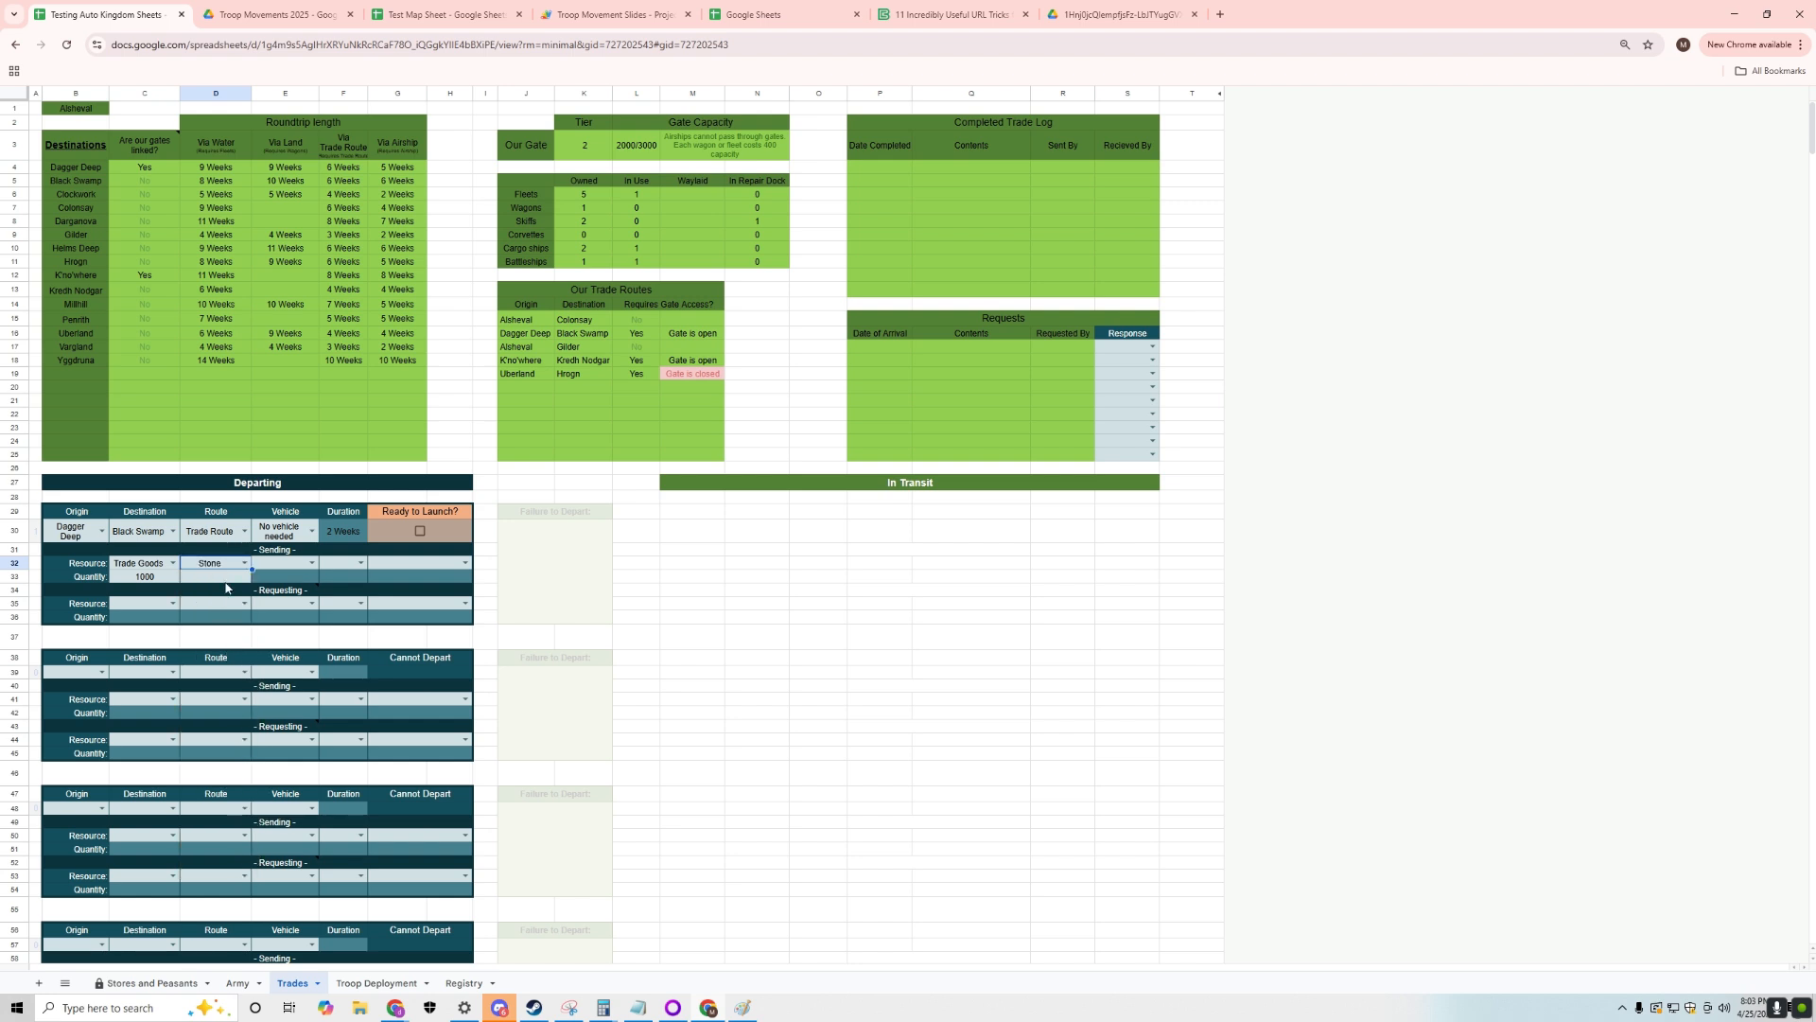
left_click(227, 585)
type("500")
key("Return")
left_click(419, 531)
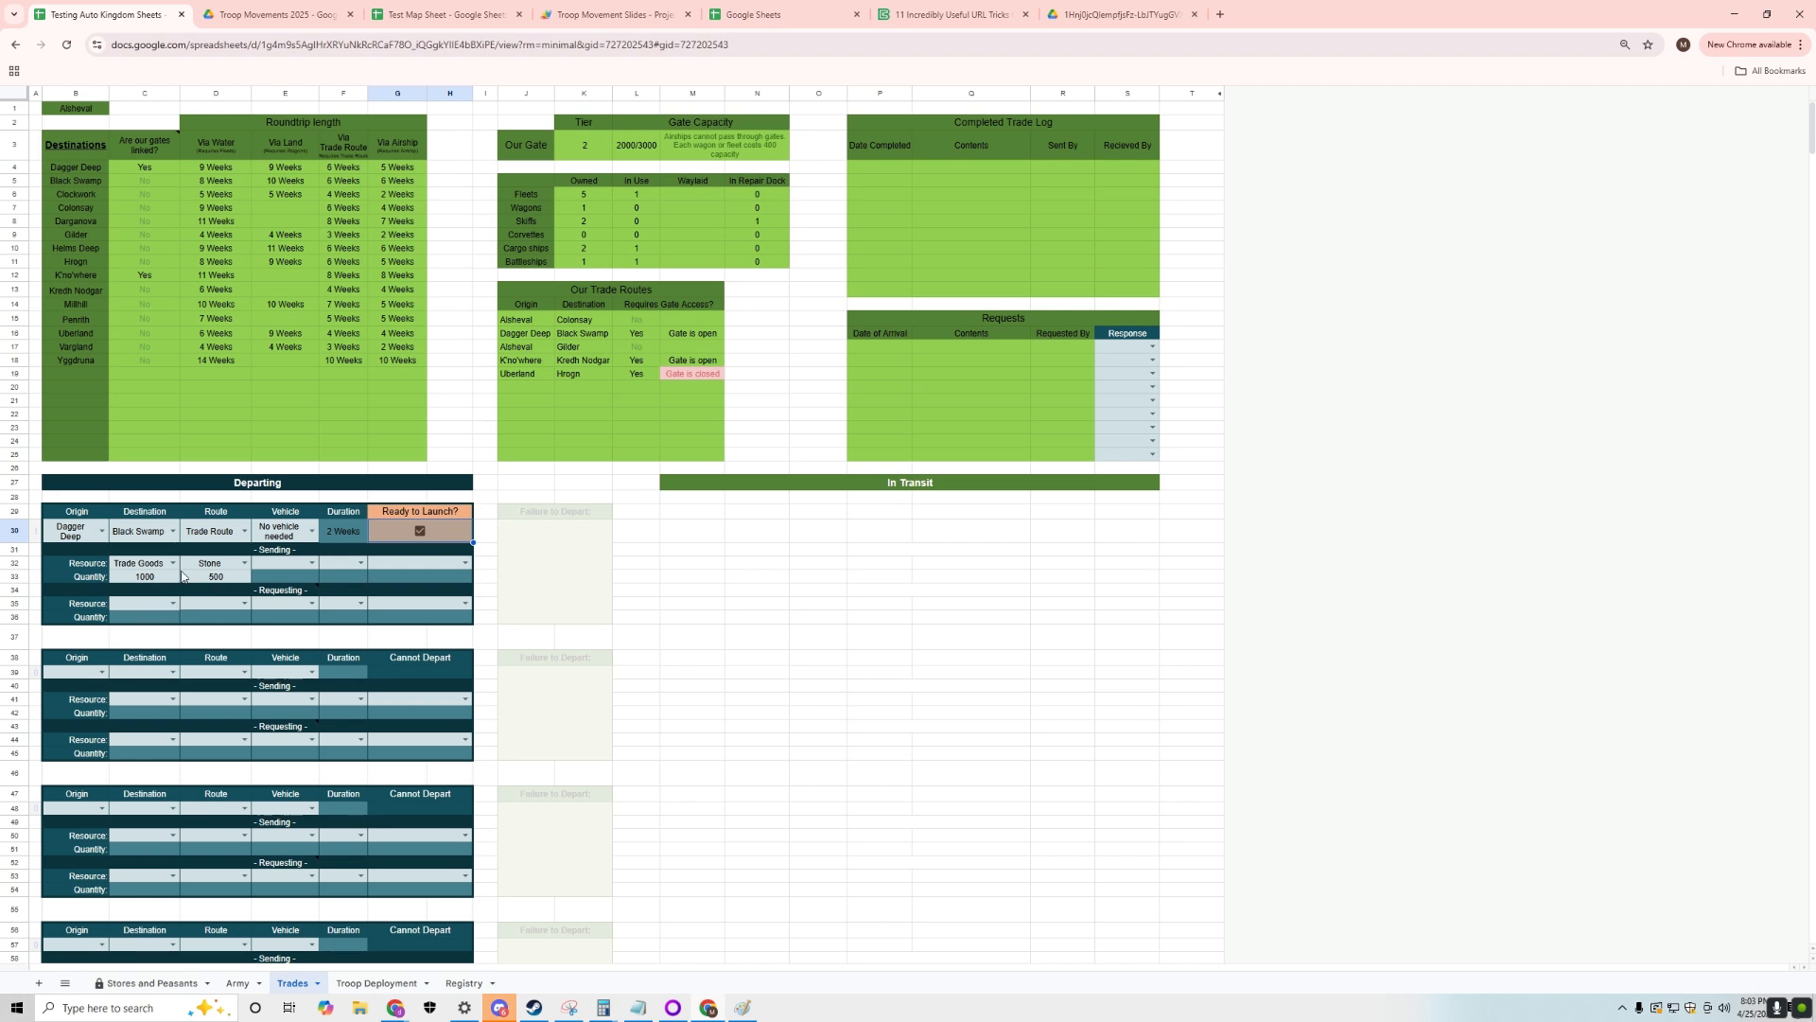
- Enter 1000 Trade Goods as the first resource requested in the Black Swamp trade
left_click(175, 605)
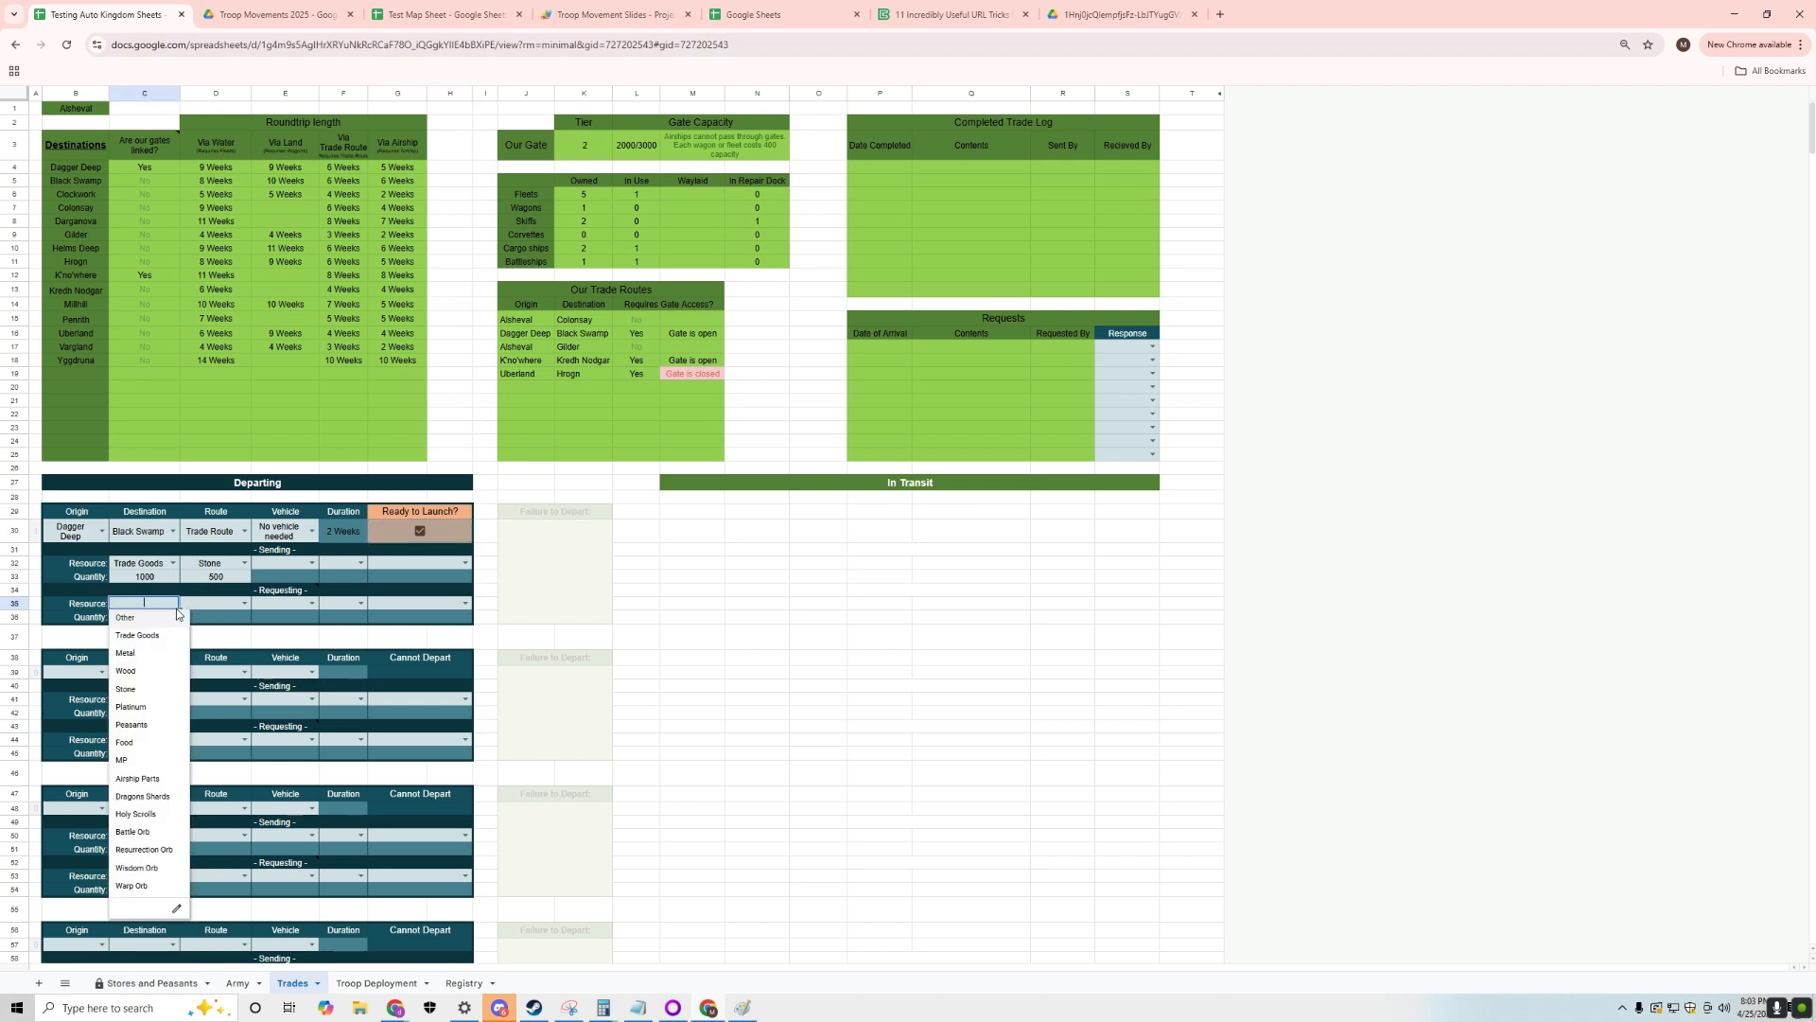
left_click(166, 634)
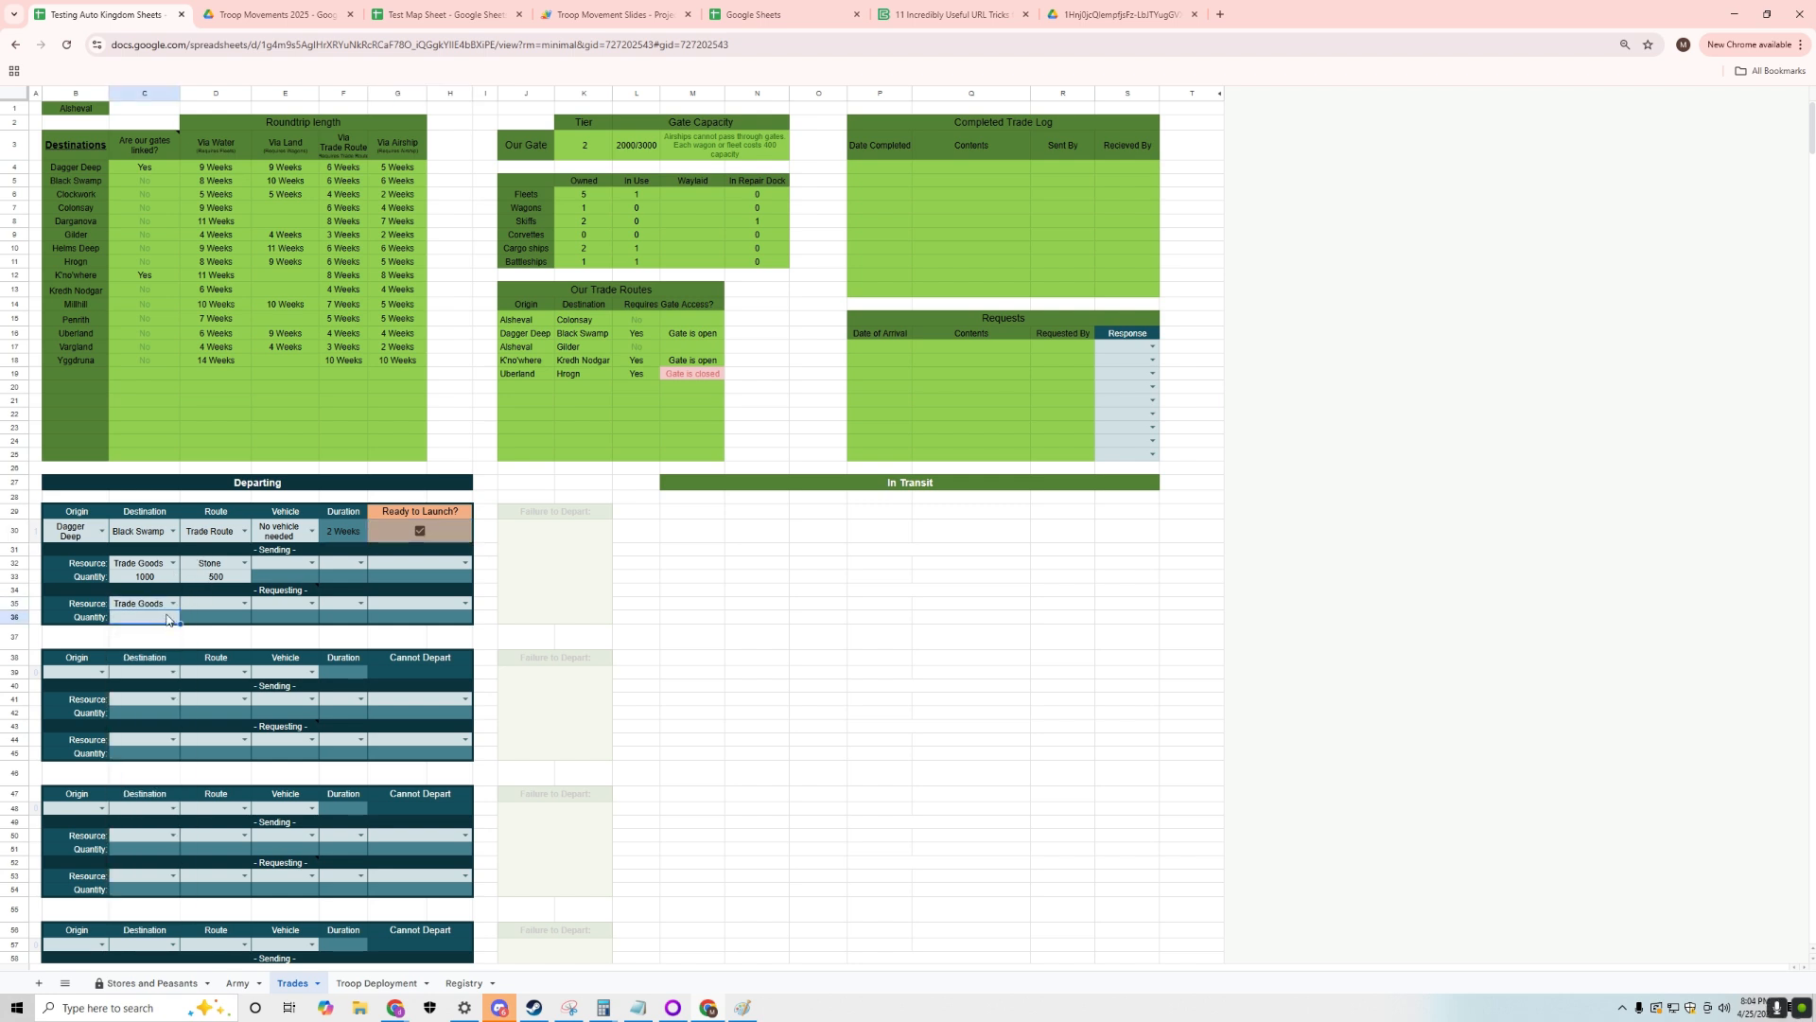
type("1000")
key("Tab")
key("Tab")
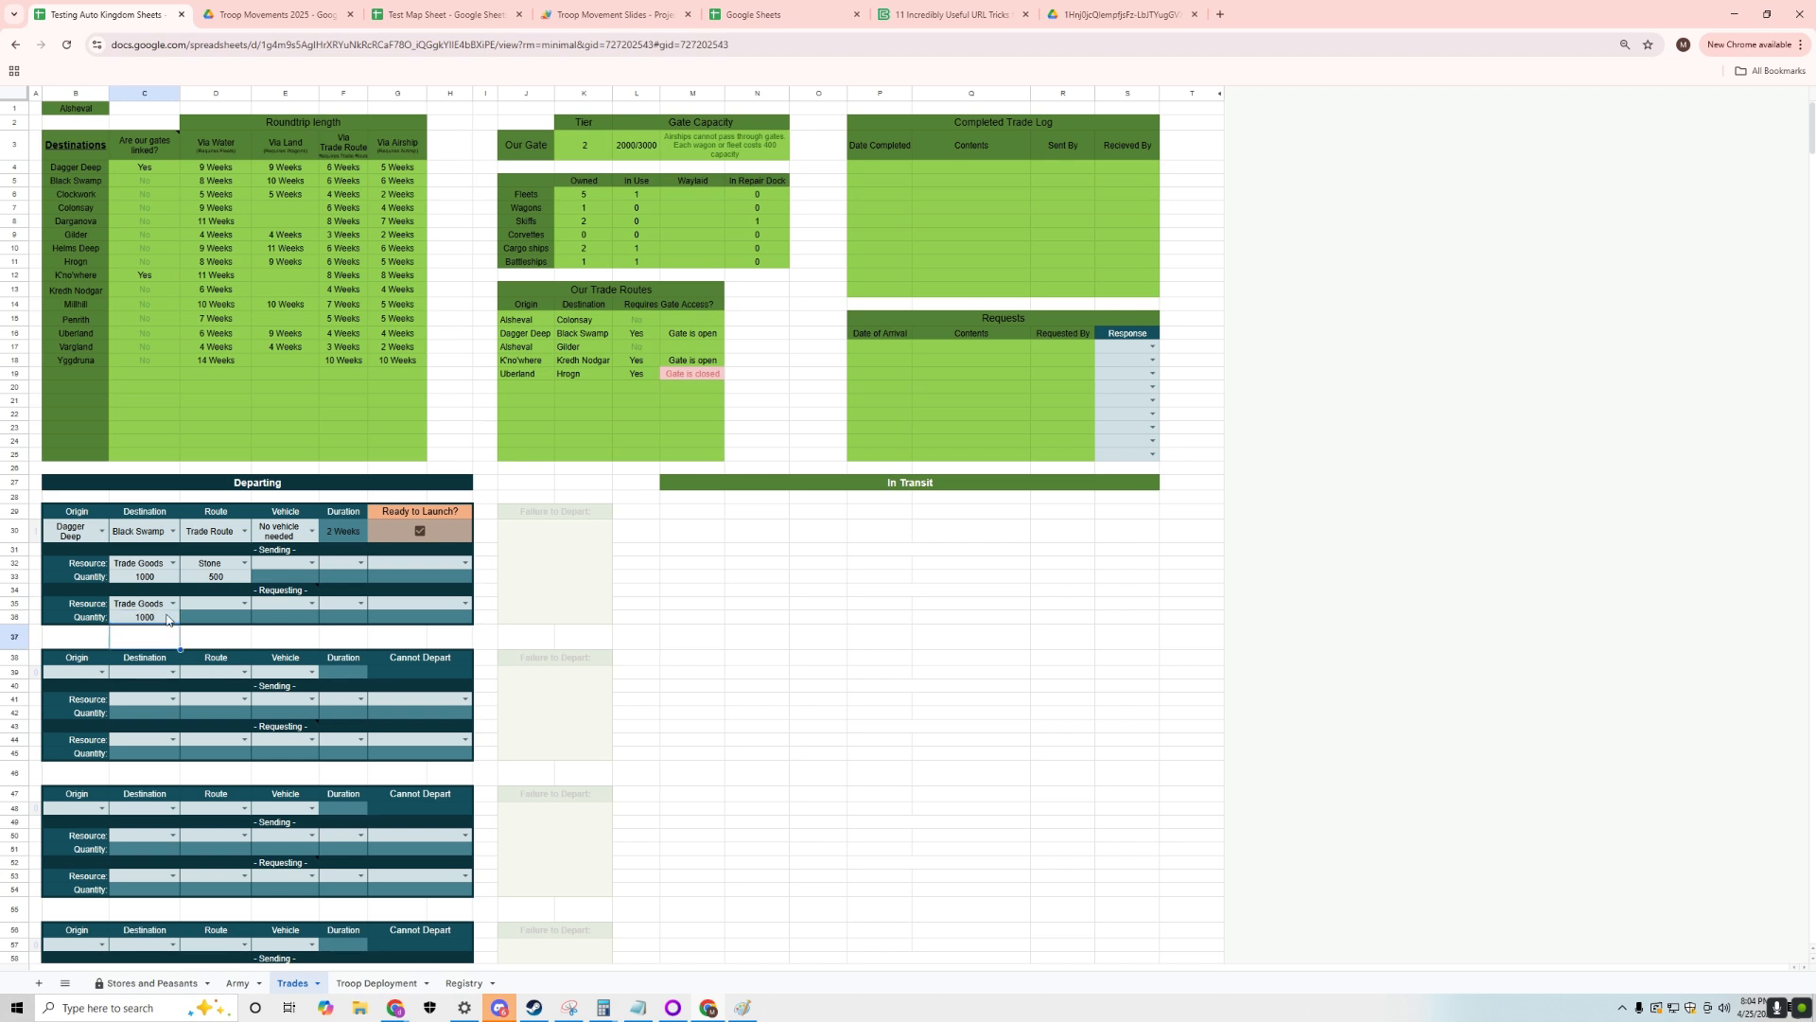
- Add 500 Metal as the second requested resource of the Black Swamp trade
key("Up")
key("Left")
key("Return")
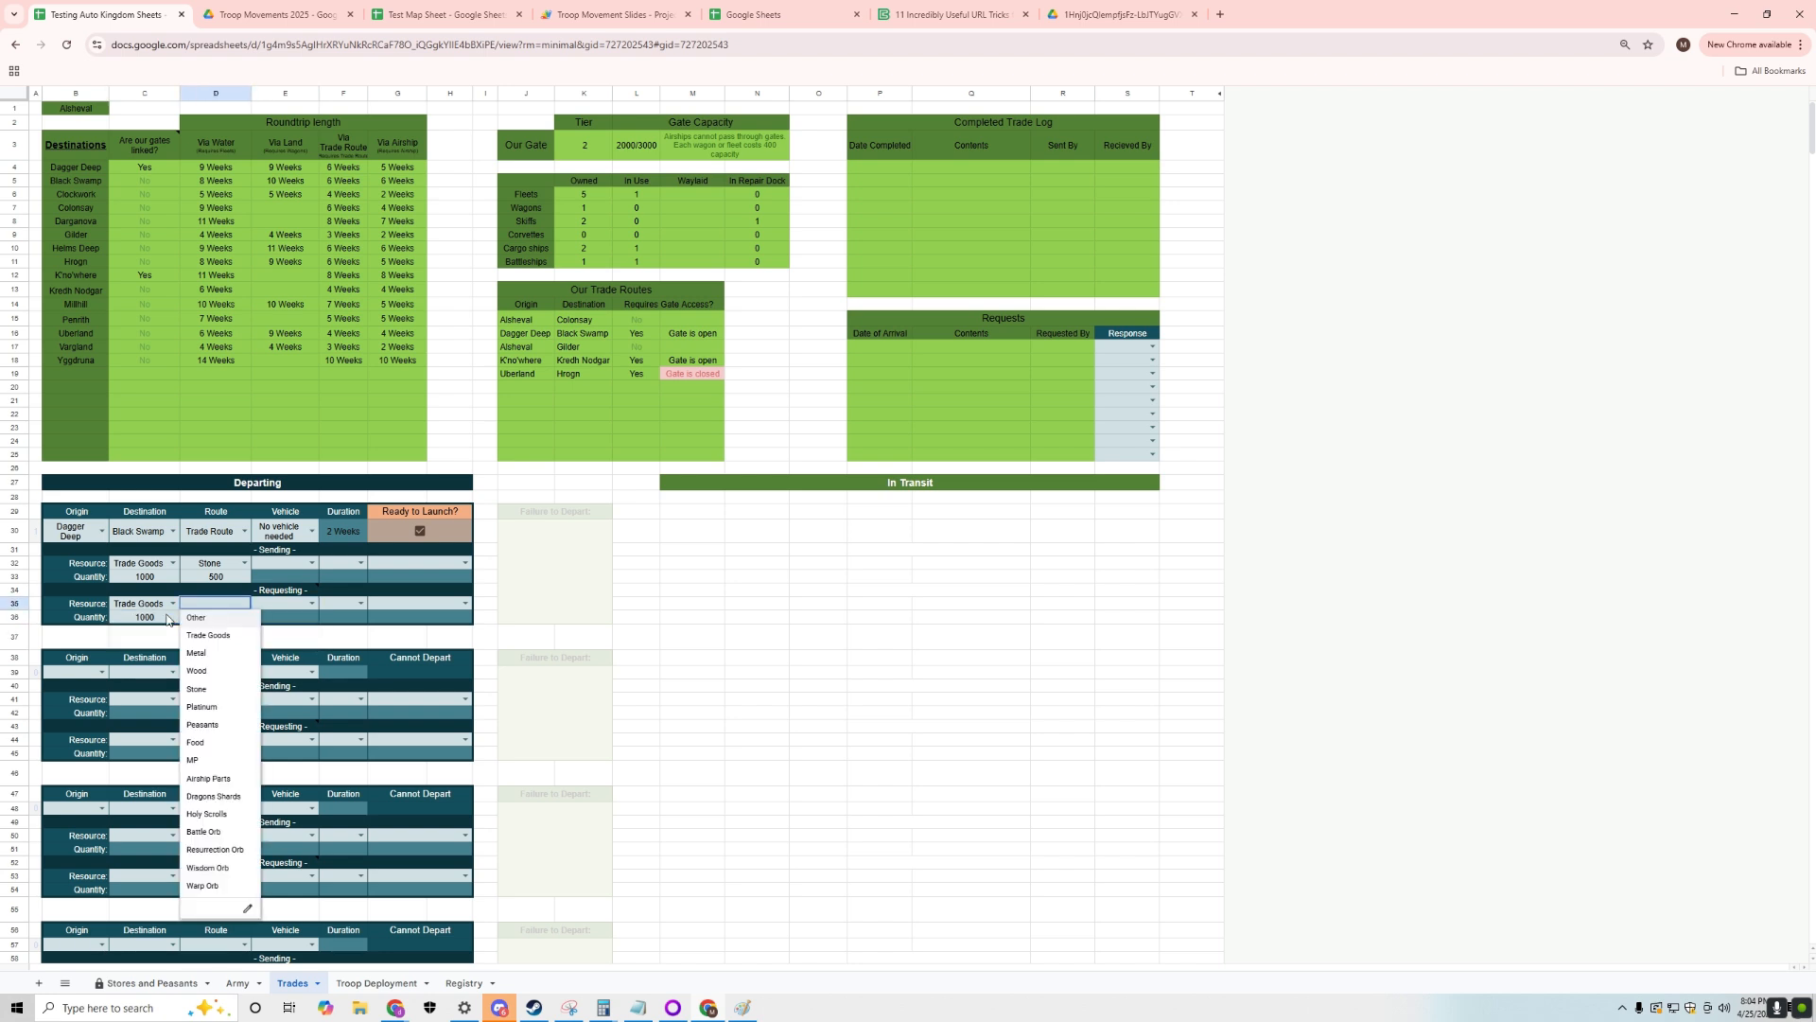
key("Down")
key("Down")
key("Down")
key("Up")
key("Return")
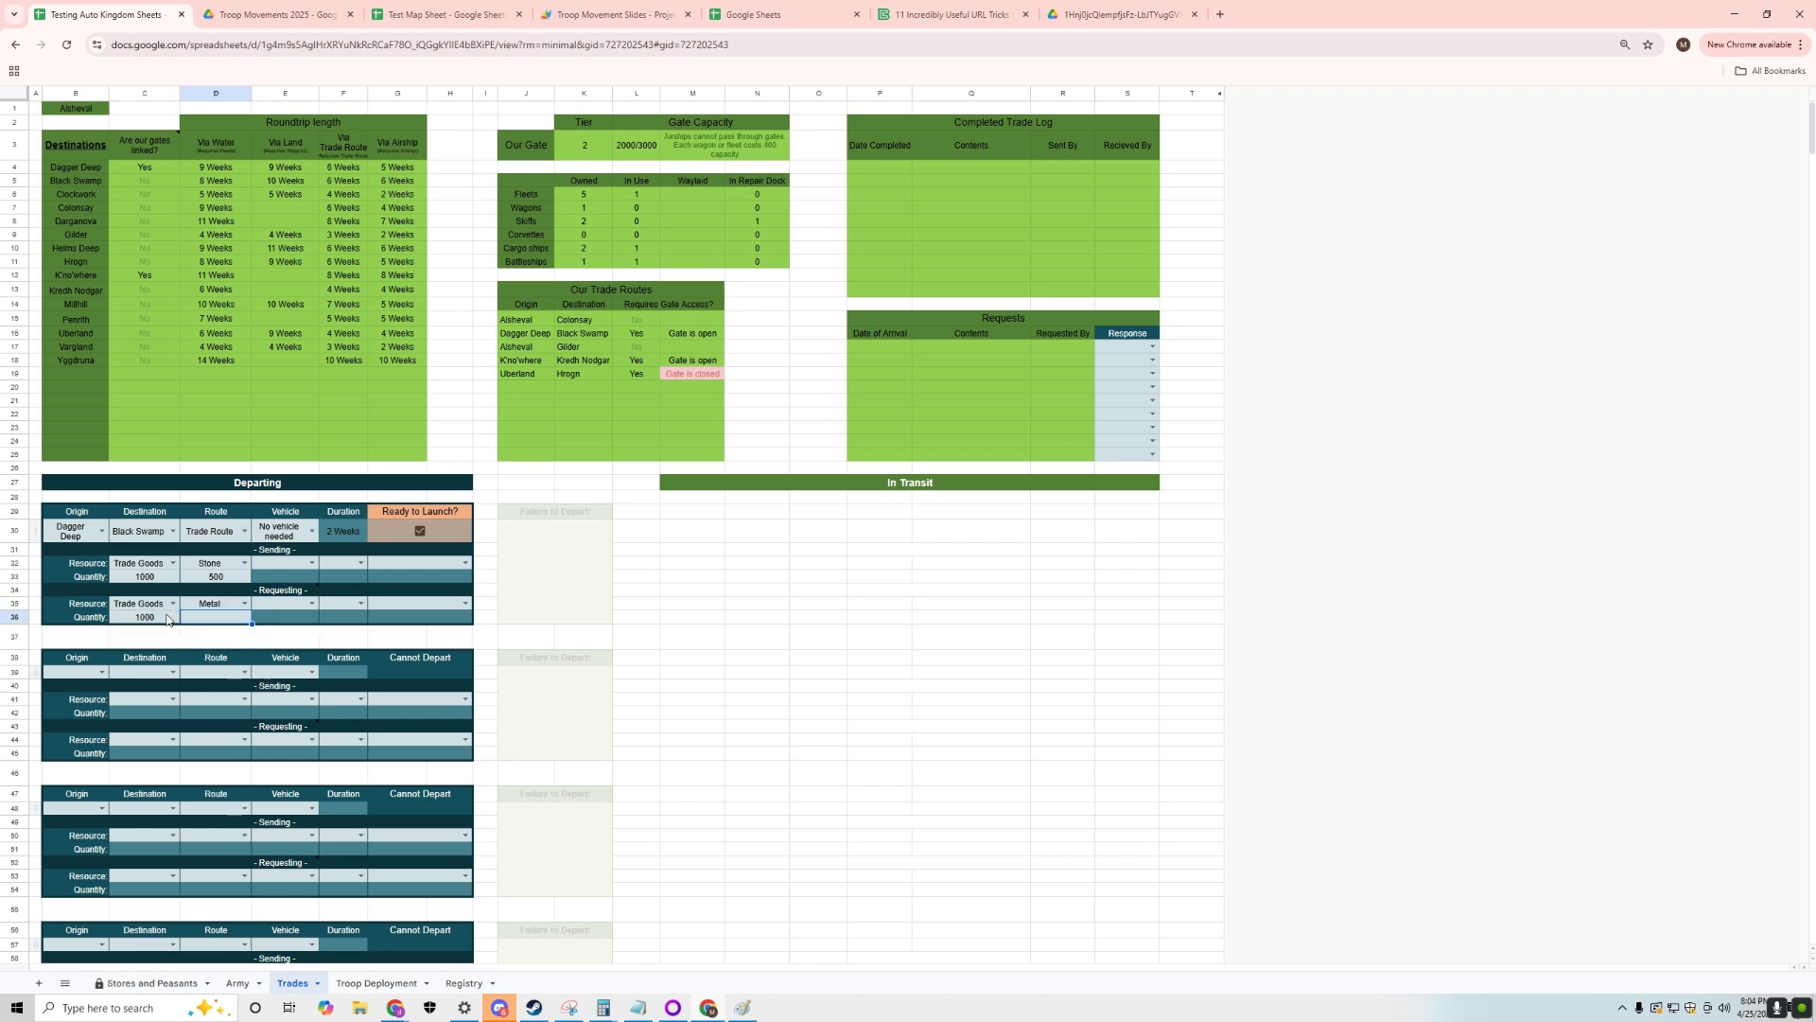
type("500")
key("Return")
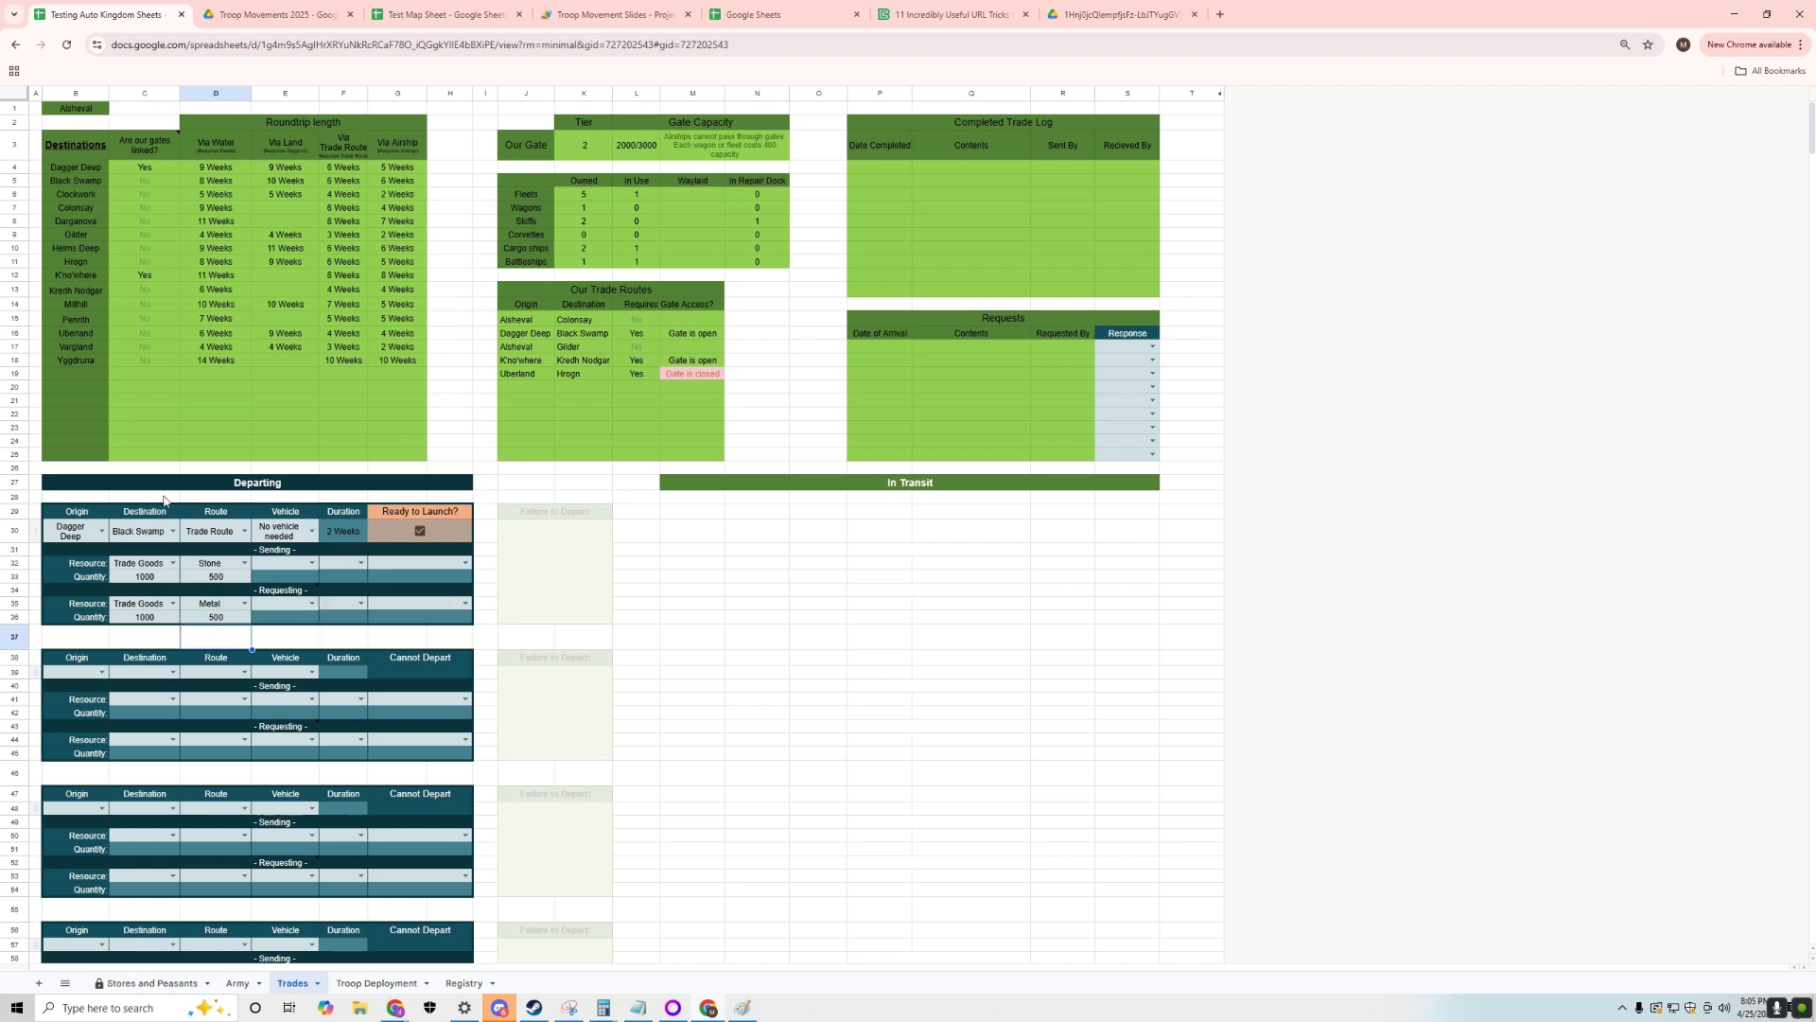
- Change the Black Swamp trade's route to Land and its vehicle to Wagon
left_click(243, 531)
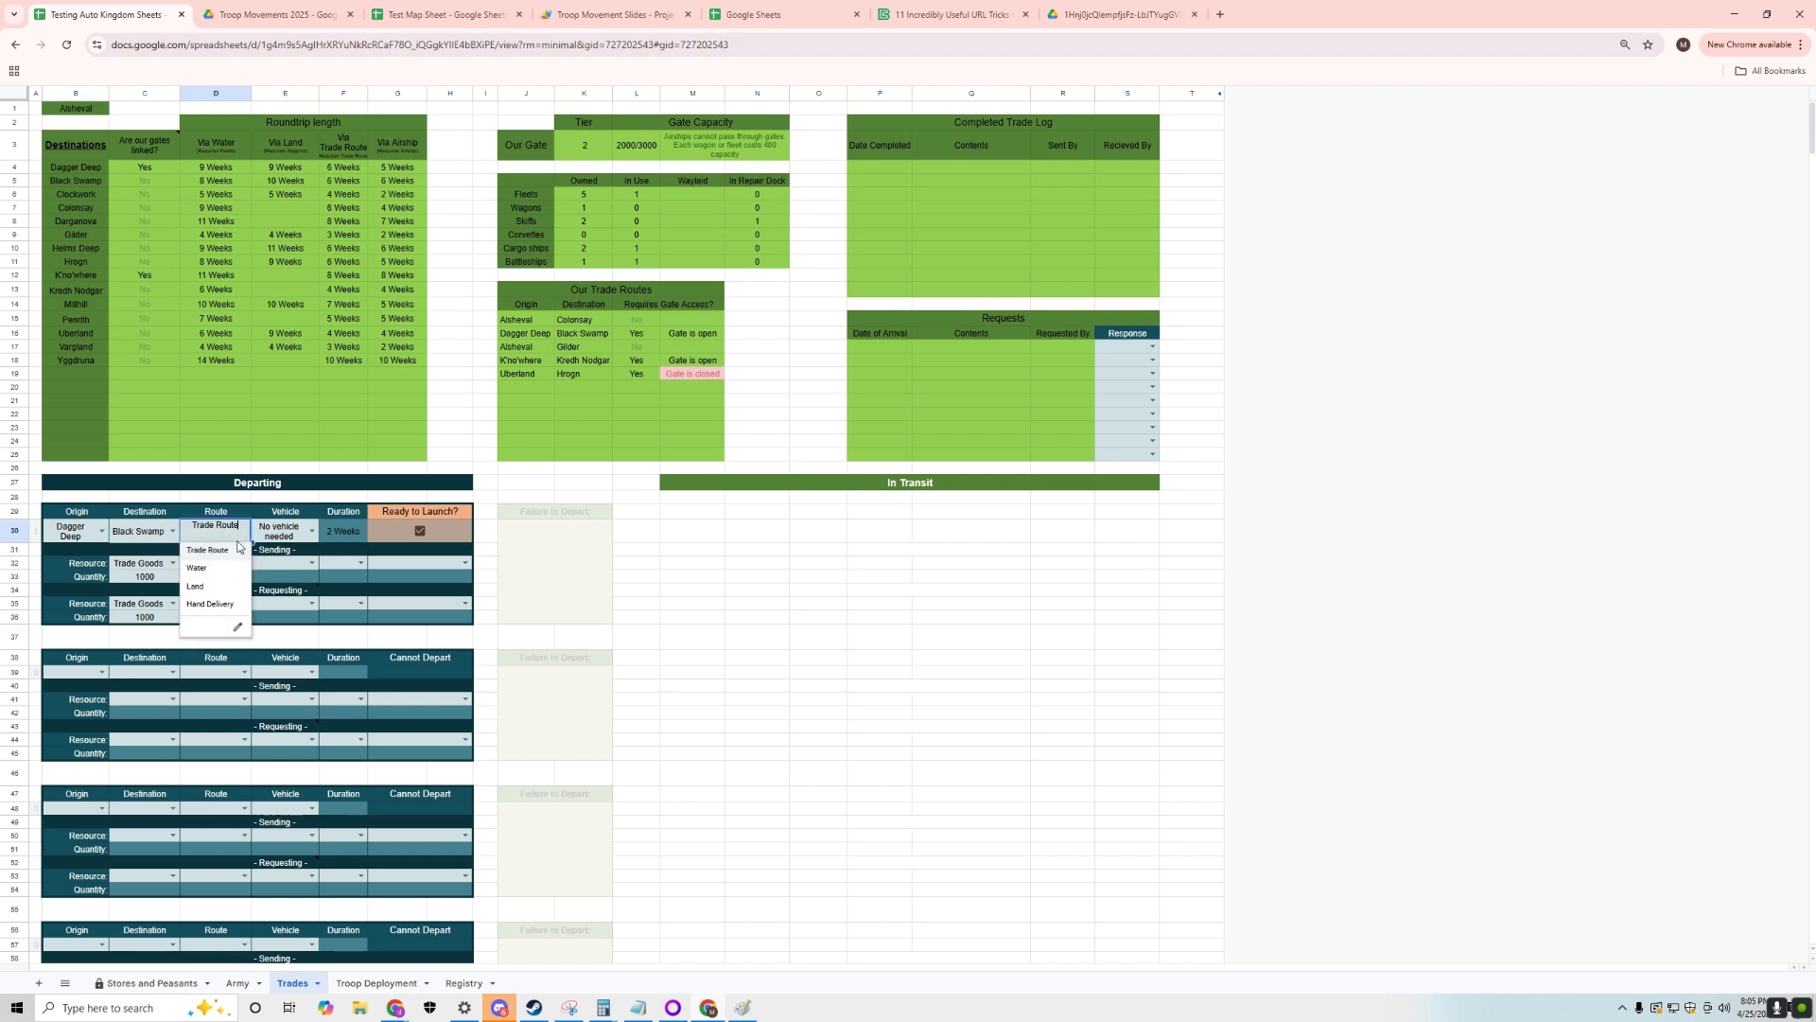
left_click(234, 587)
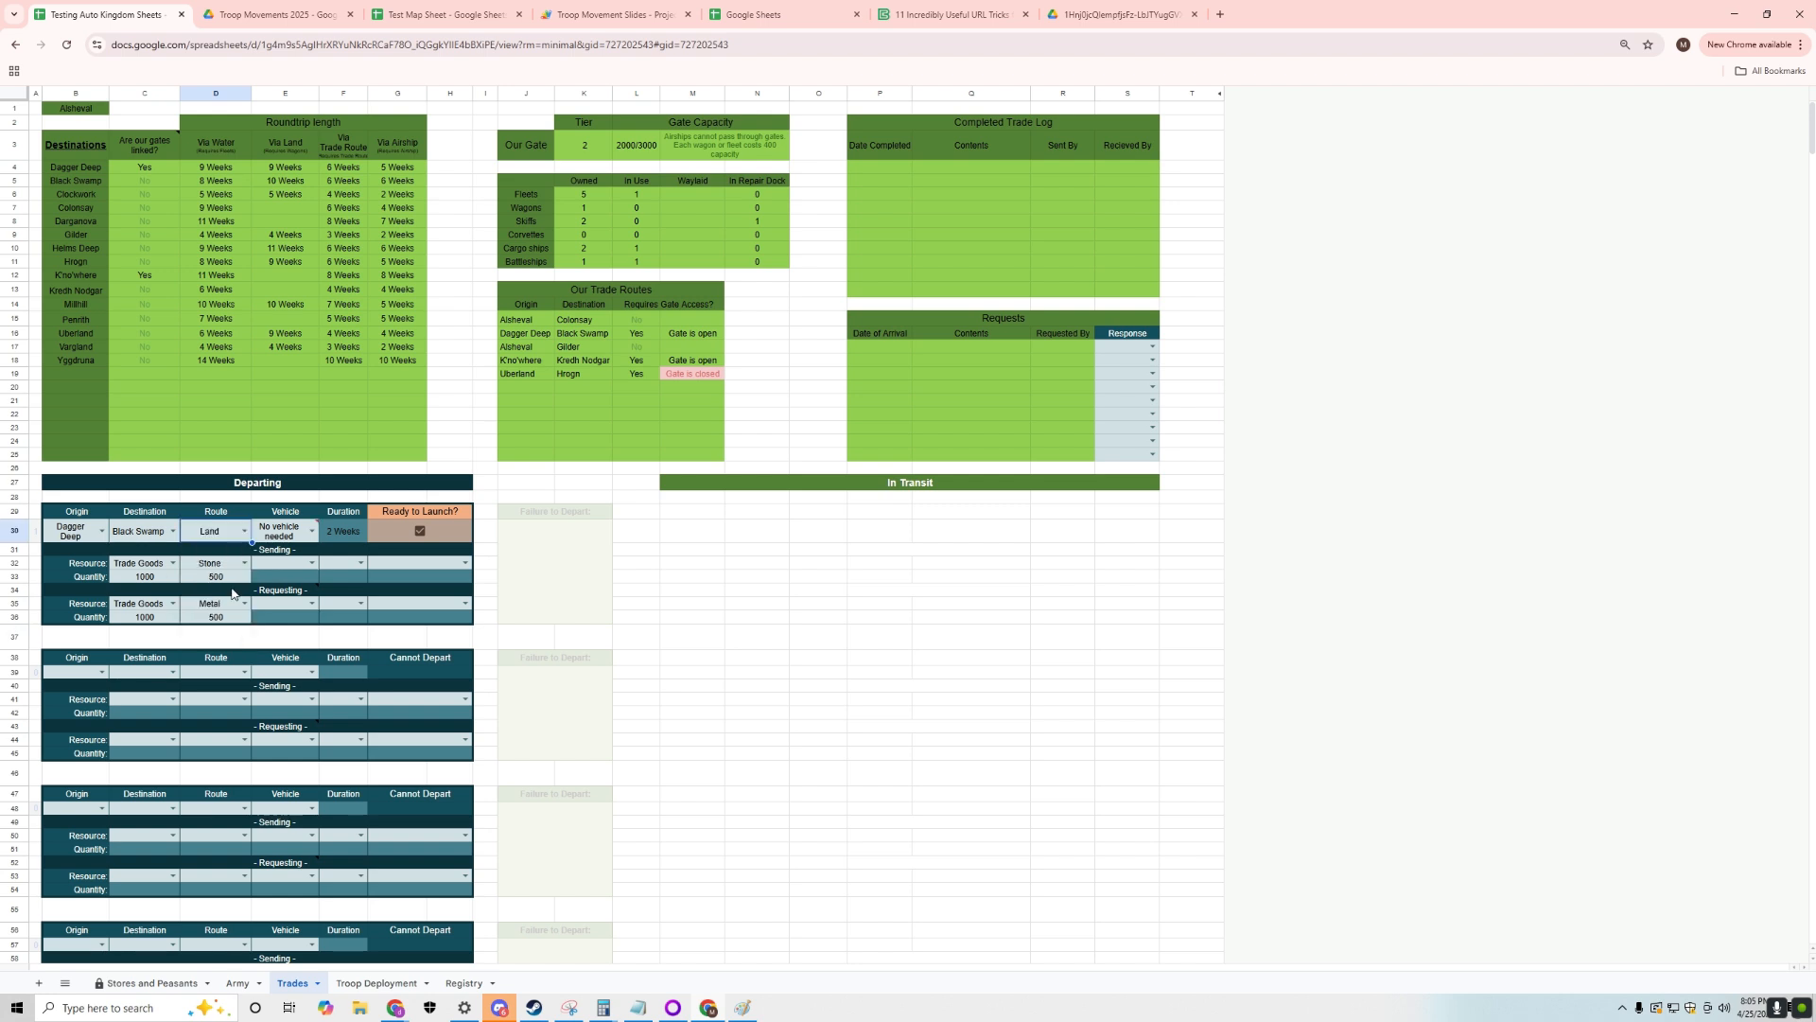
left_click(318, 536)
left_click(341, 567)
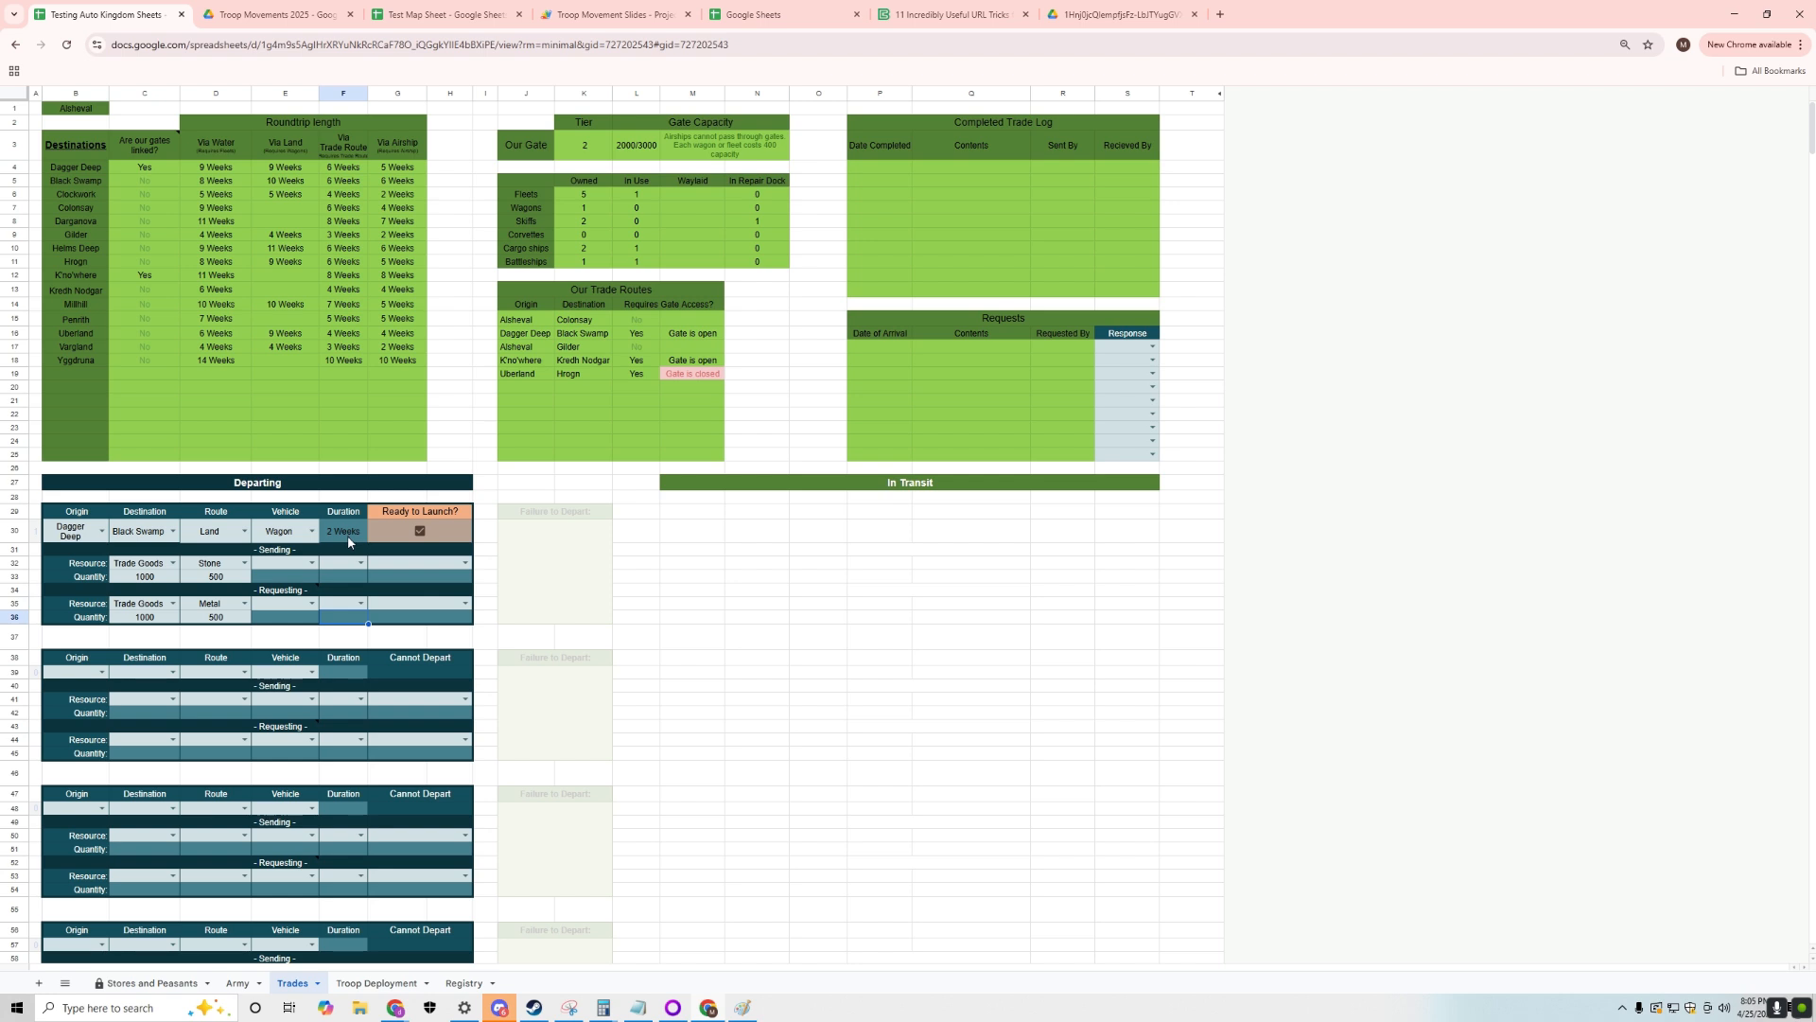
- Set the second Departing trade's origin to Alsheval and its destination to Colonsay
mouse_move(303, 594)
left_click(105, 674)
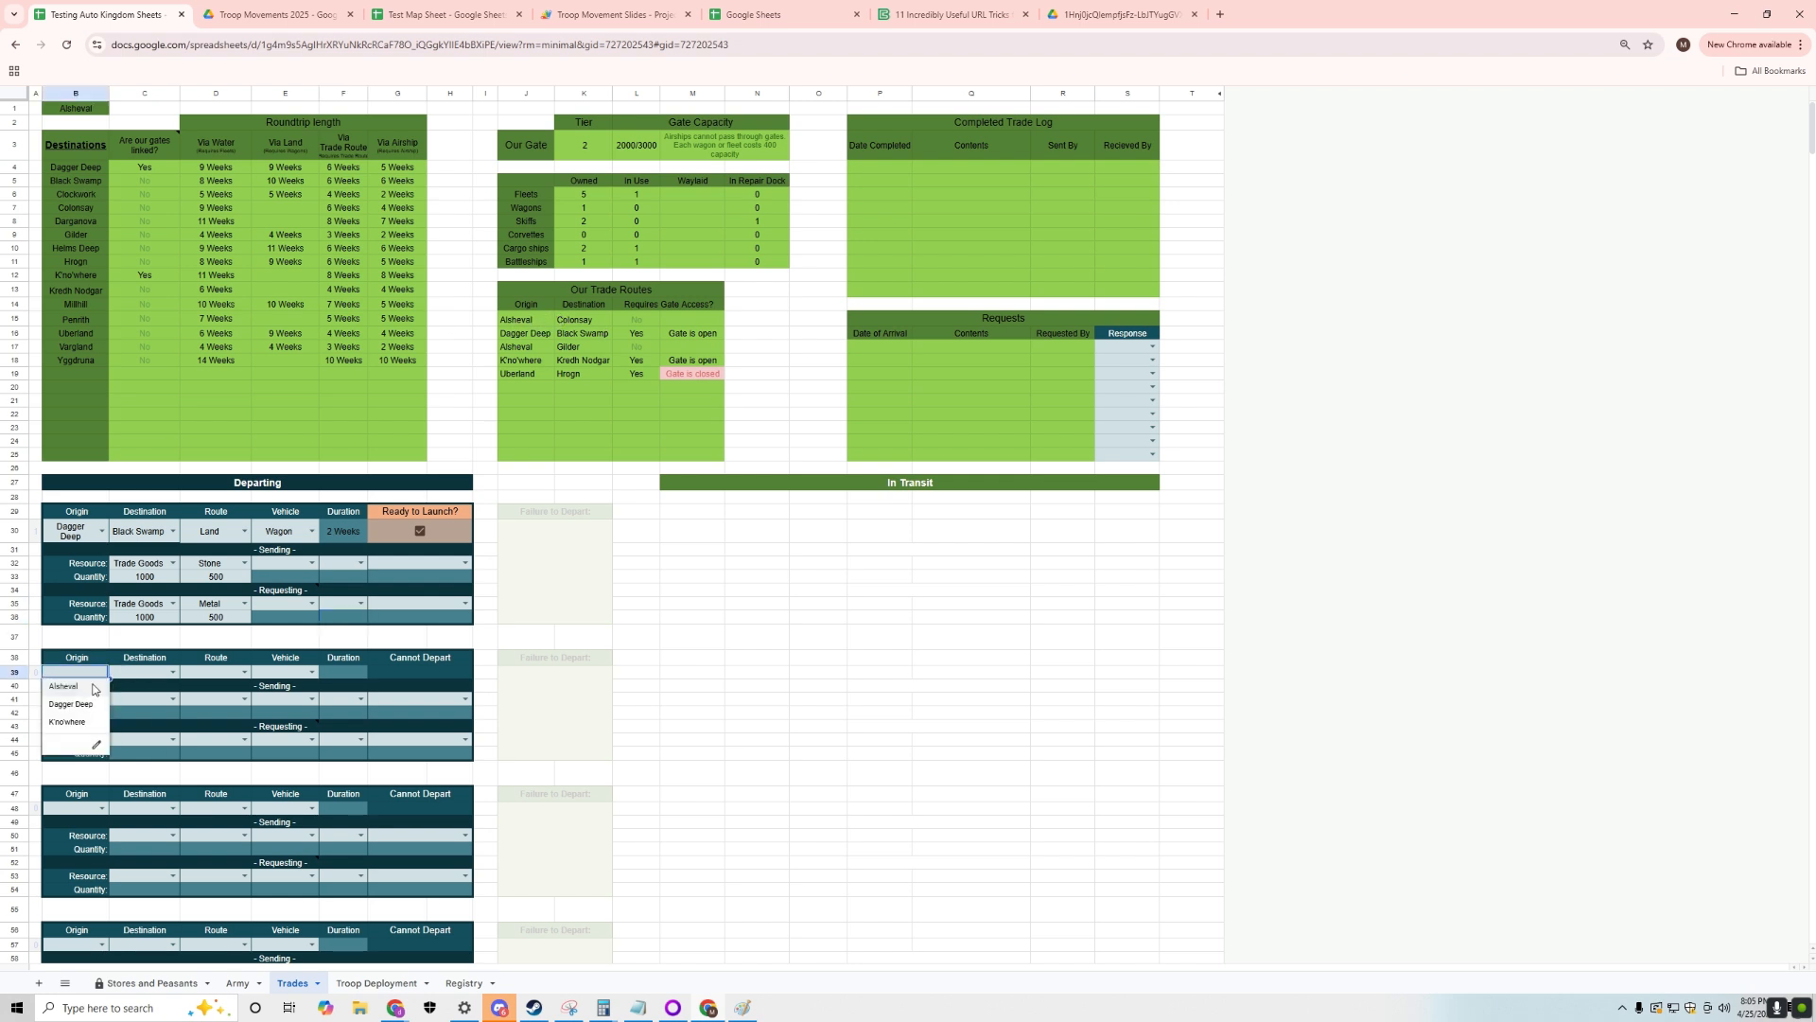
left_click(64, 686)
left_click(152, 672)
left_click(149, 721)
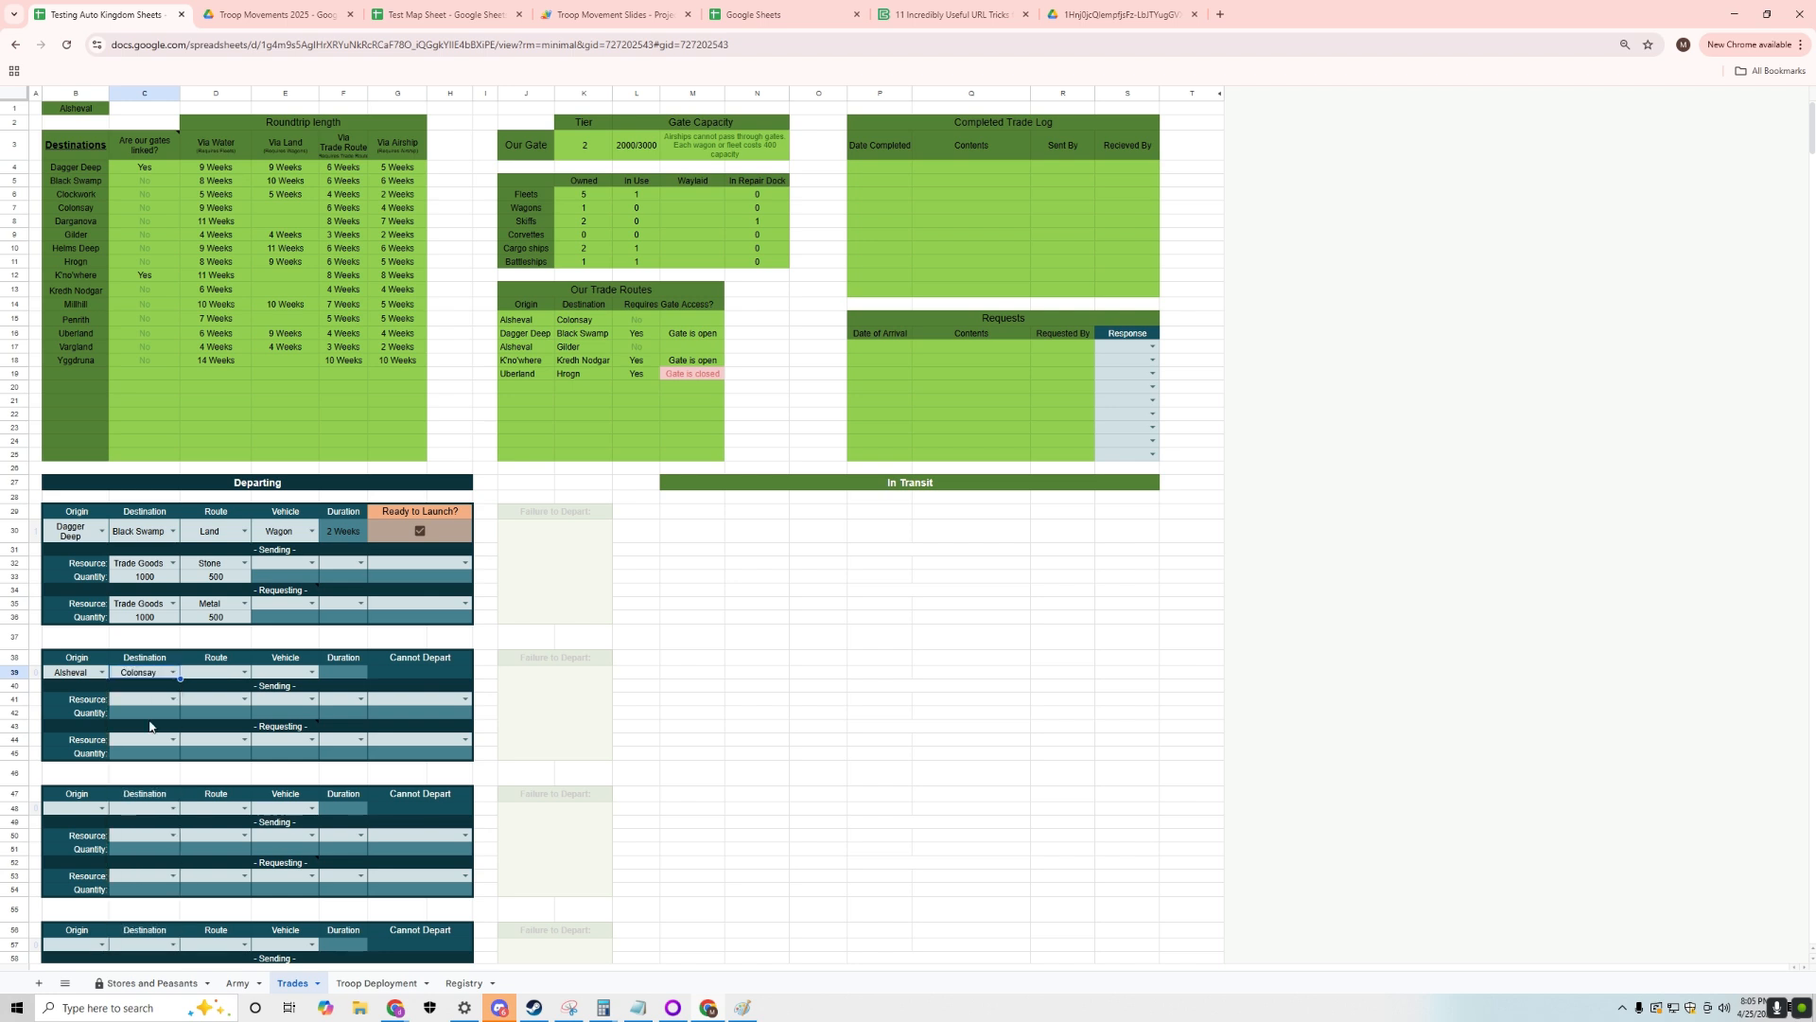
- Set the Colonsay trade's route to Trade Route and its vehicle to No vehicle needed
left_click(244, 672)
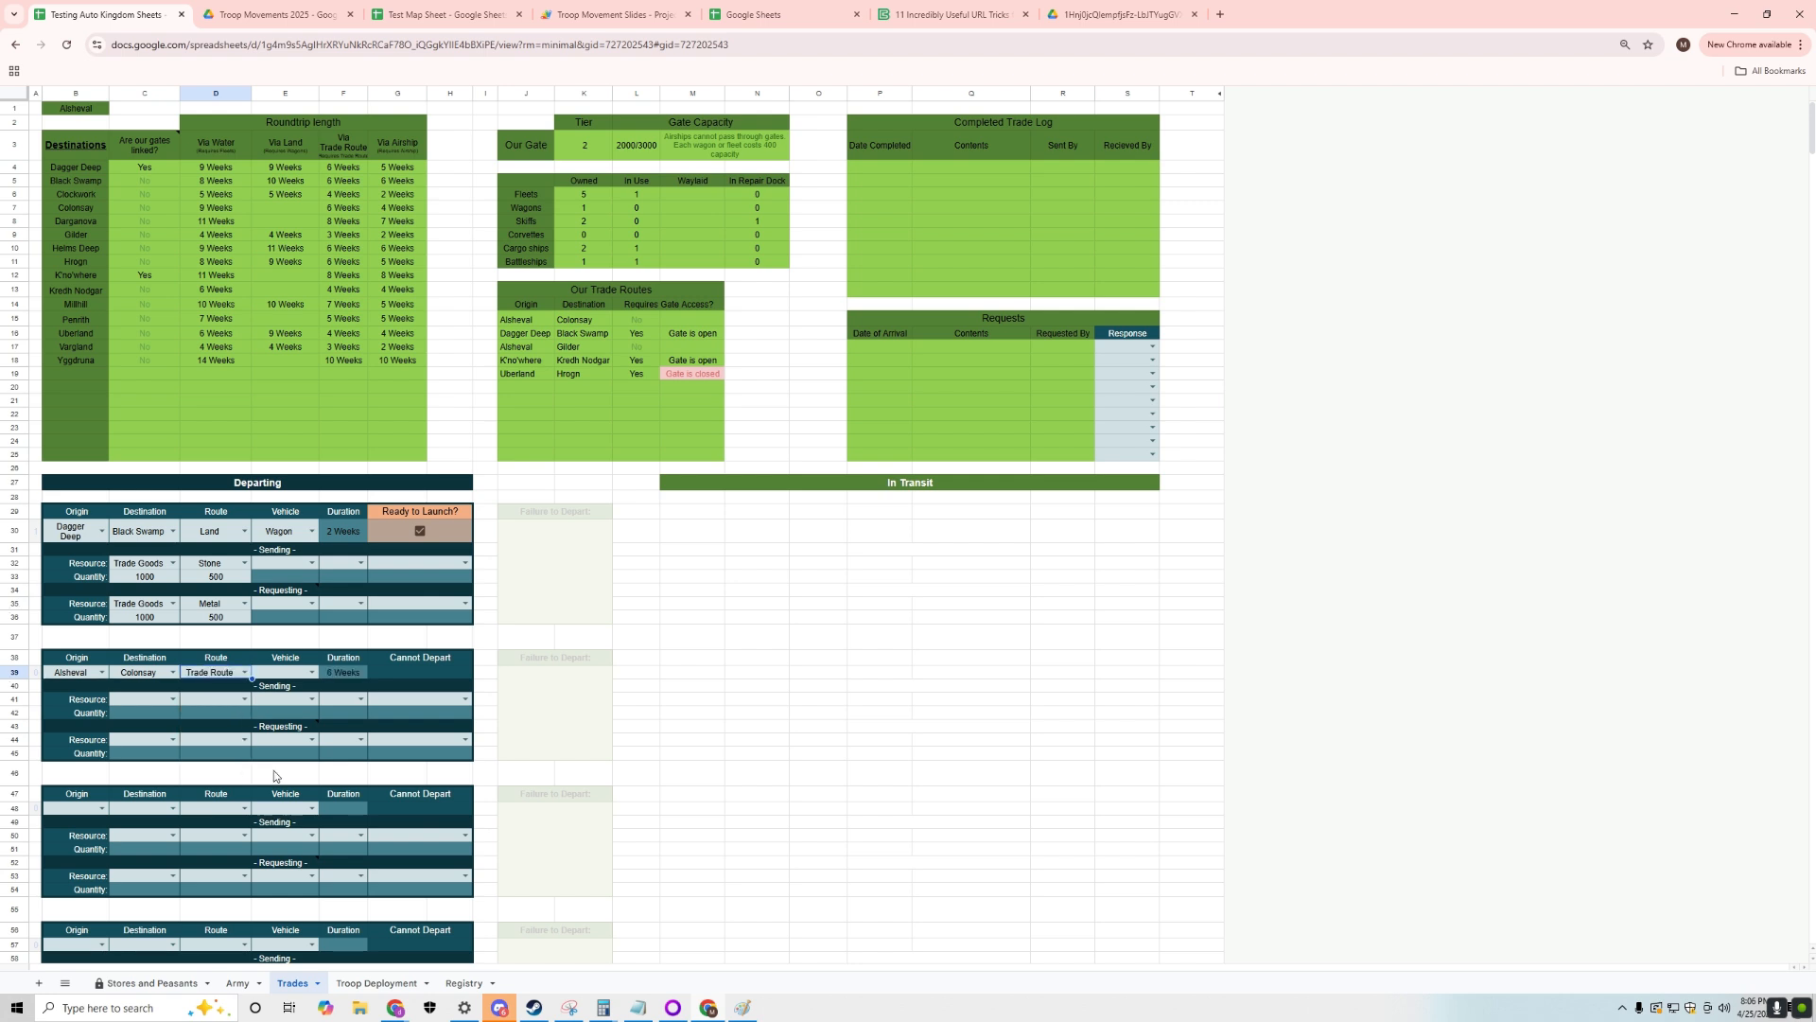
left_click(220, 687)
left_click(312, 673)
left_click(307, 694)
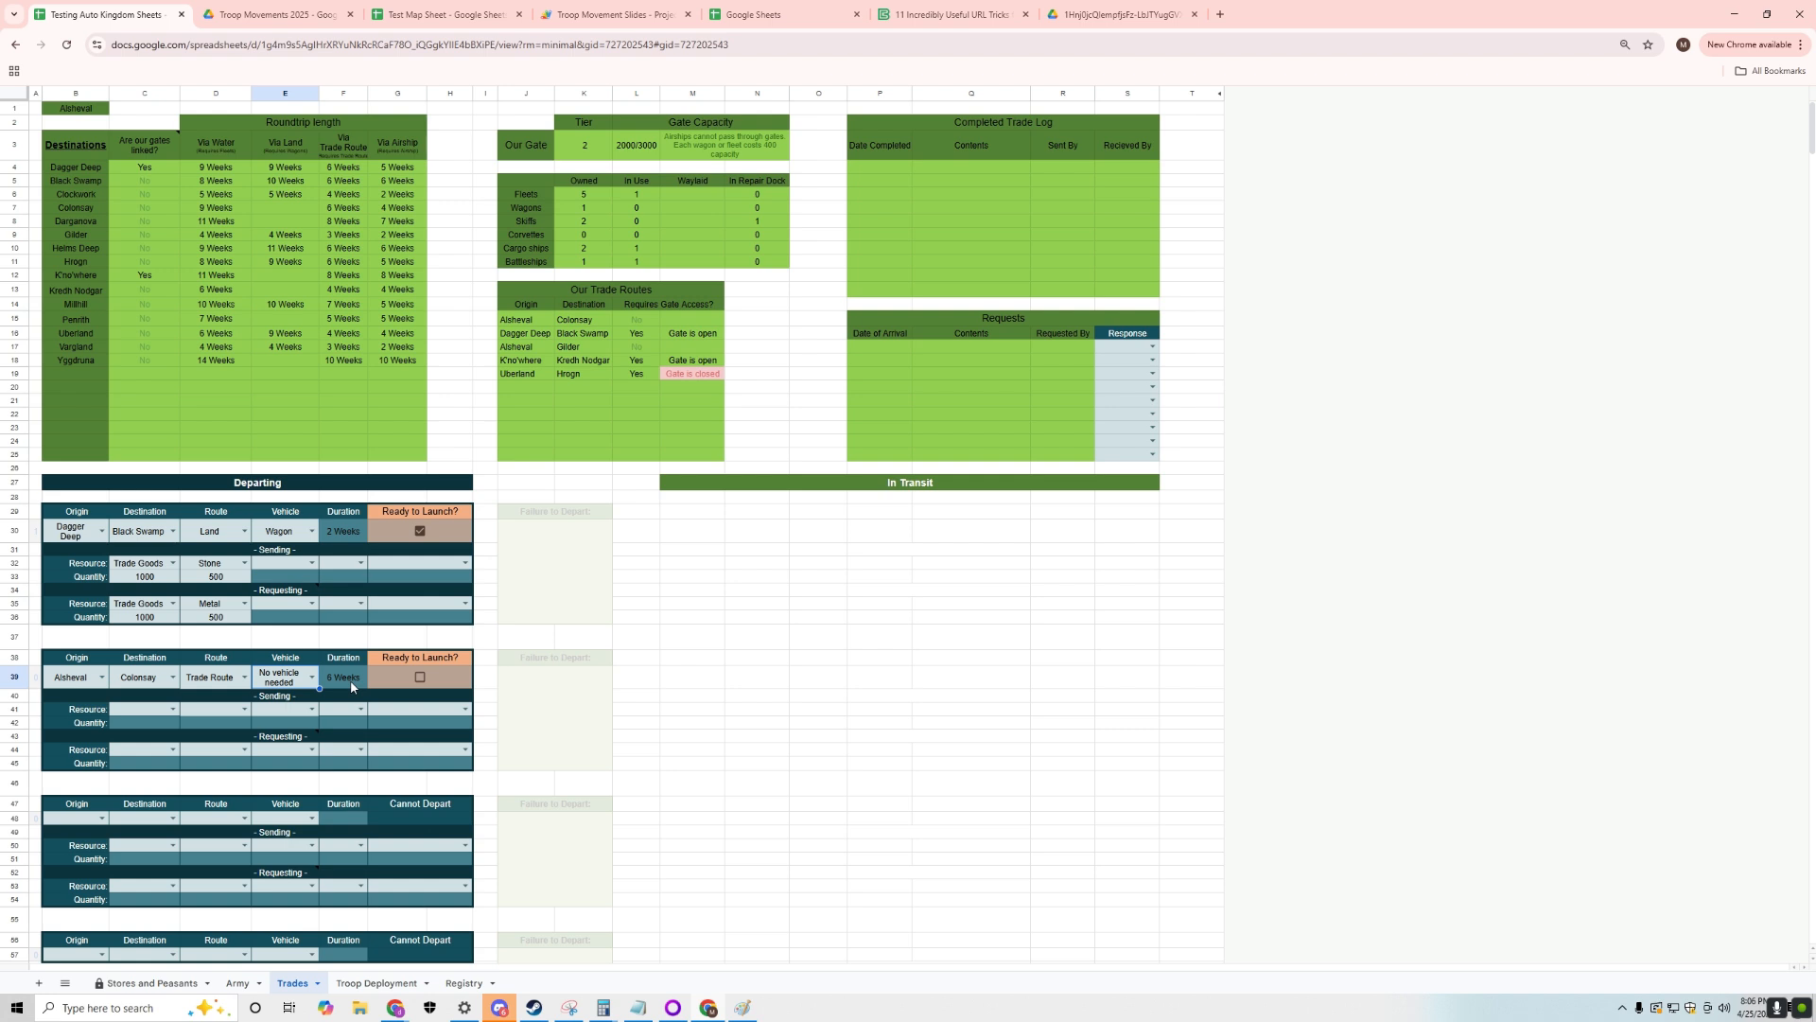
- Enter 500 Wood as the first resource sent in the Colonsay trade
left_click(142, 709)
left_click(172, 708)
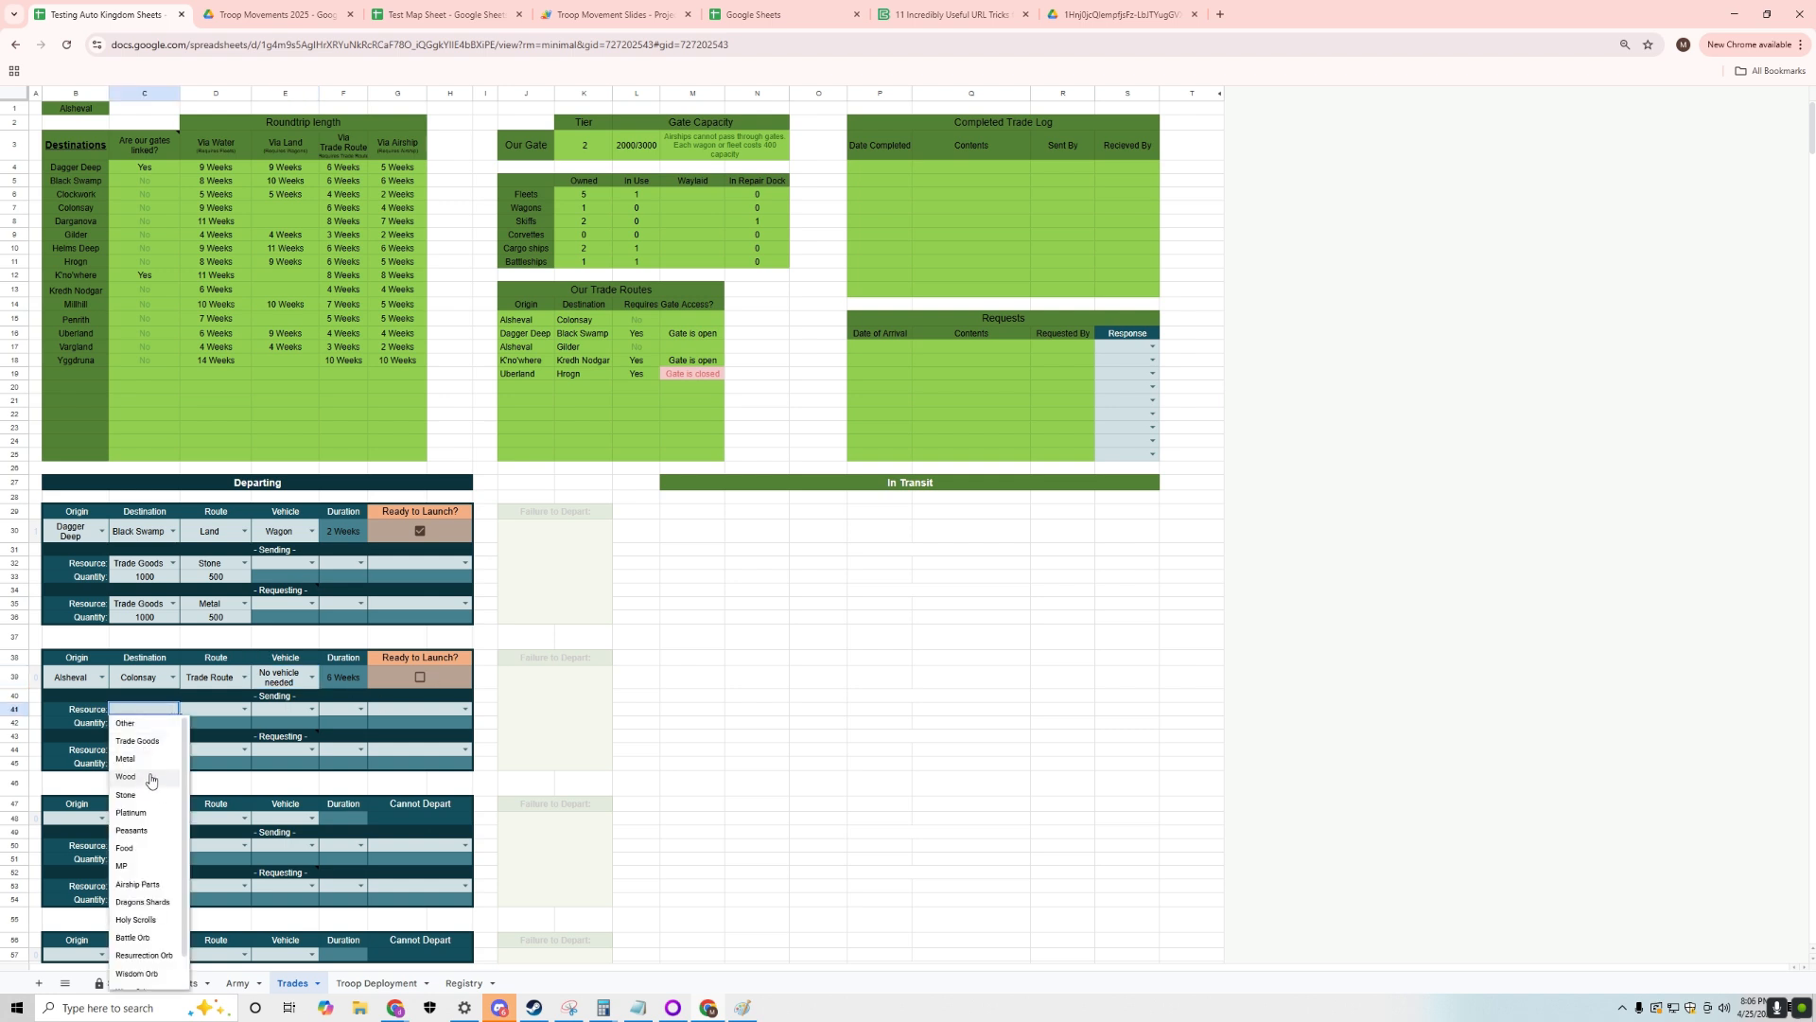
left_click(154, 777)
left_click(151, 724)
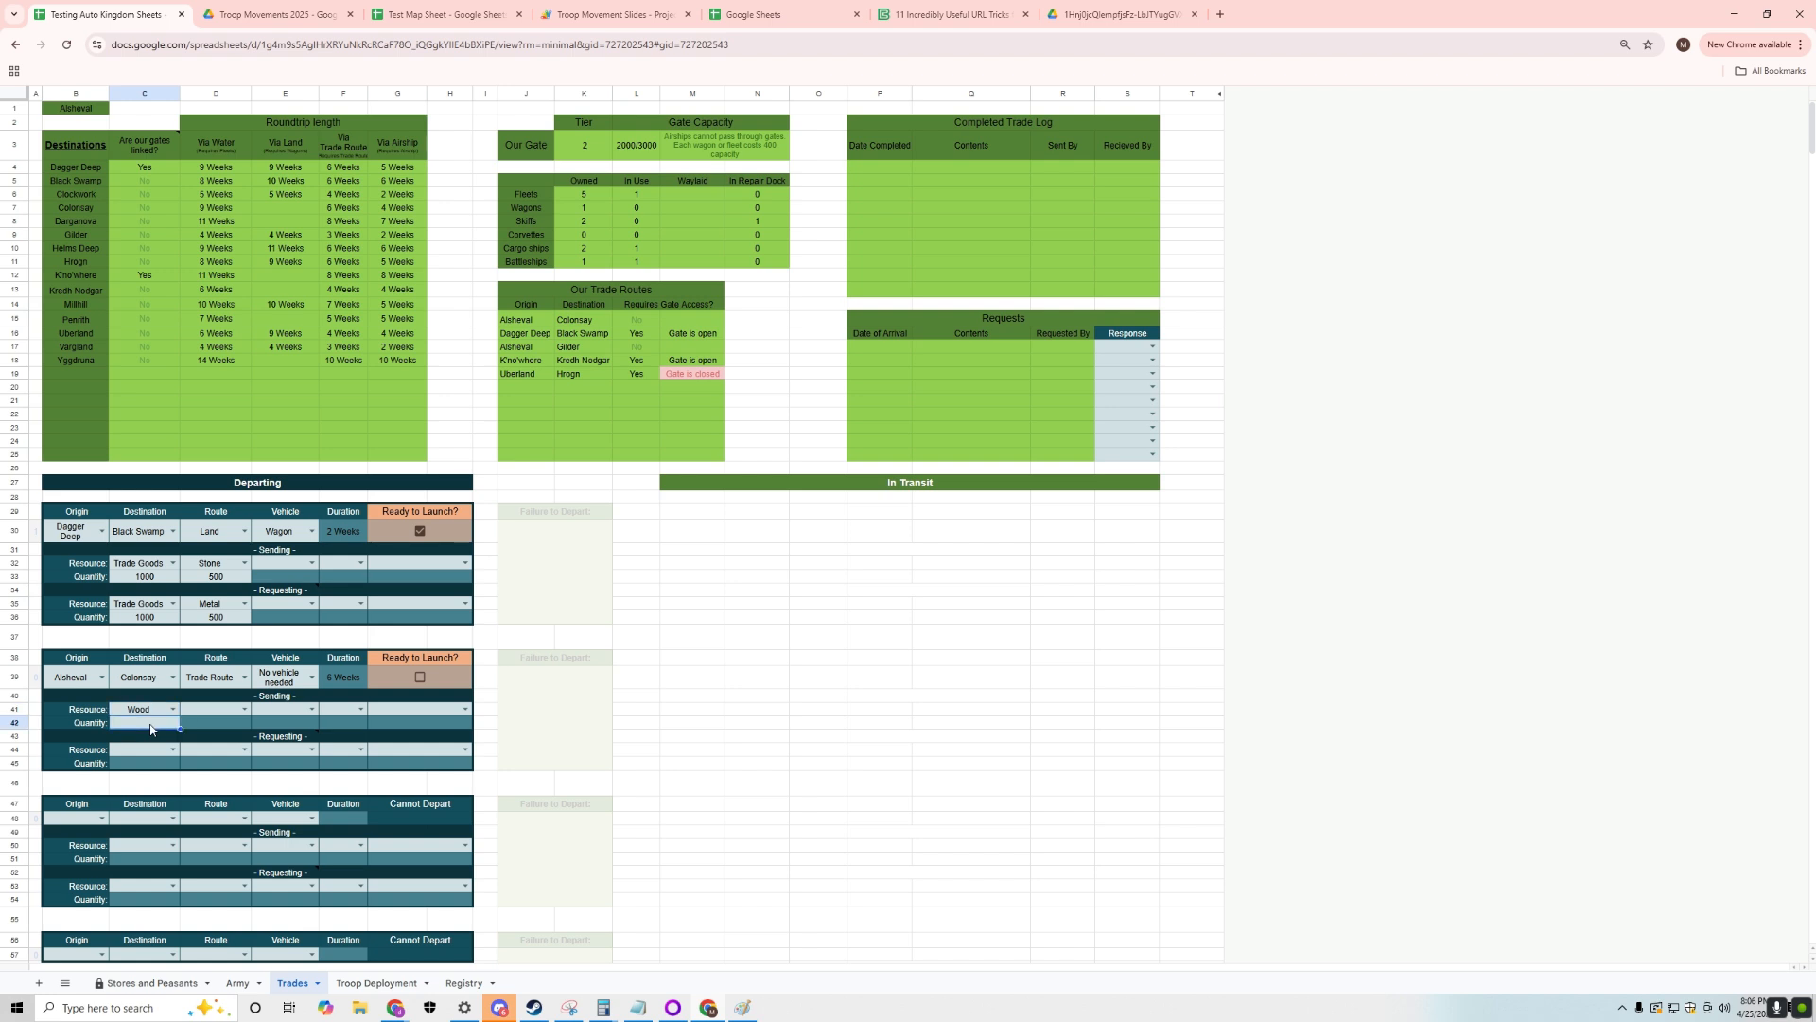
type("500")
key("Return")
- Request 1 Airship Parts as the first requested resource in the Colonsay trade
left_click(157, 749)
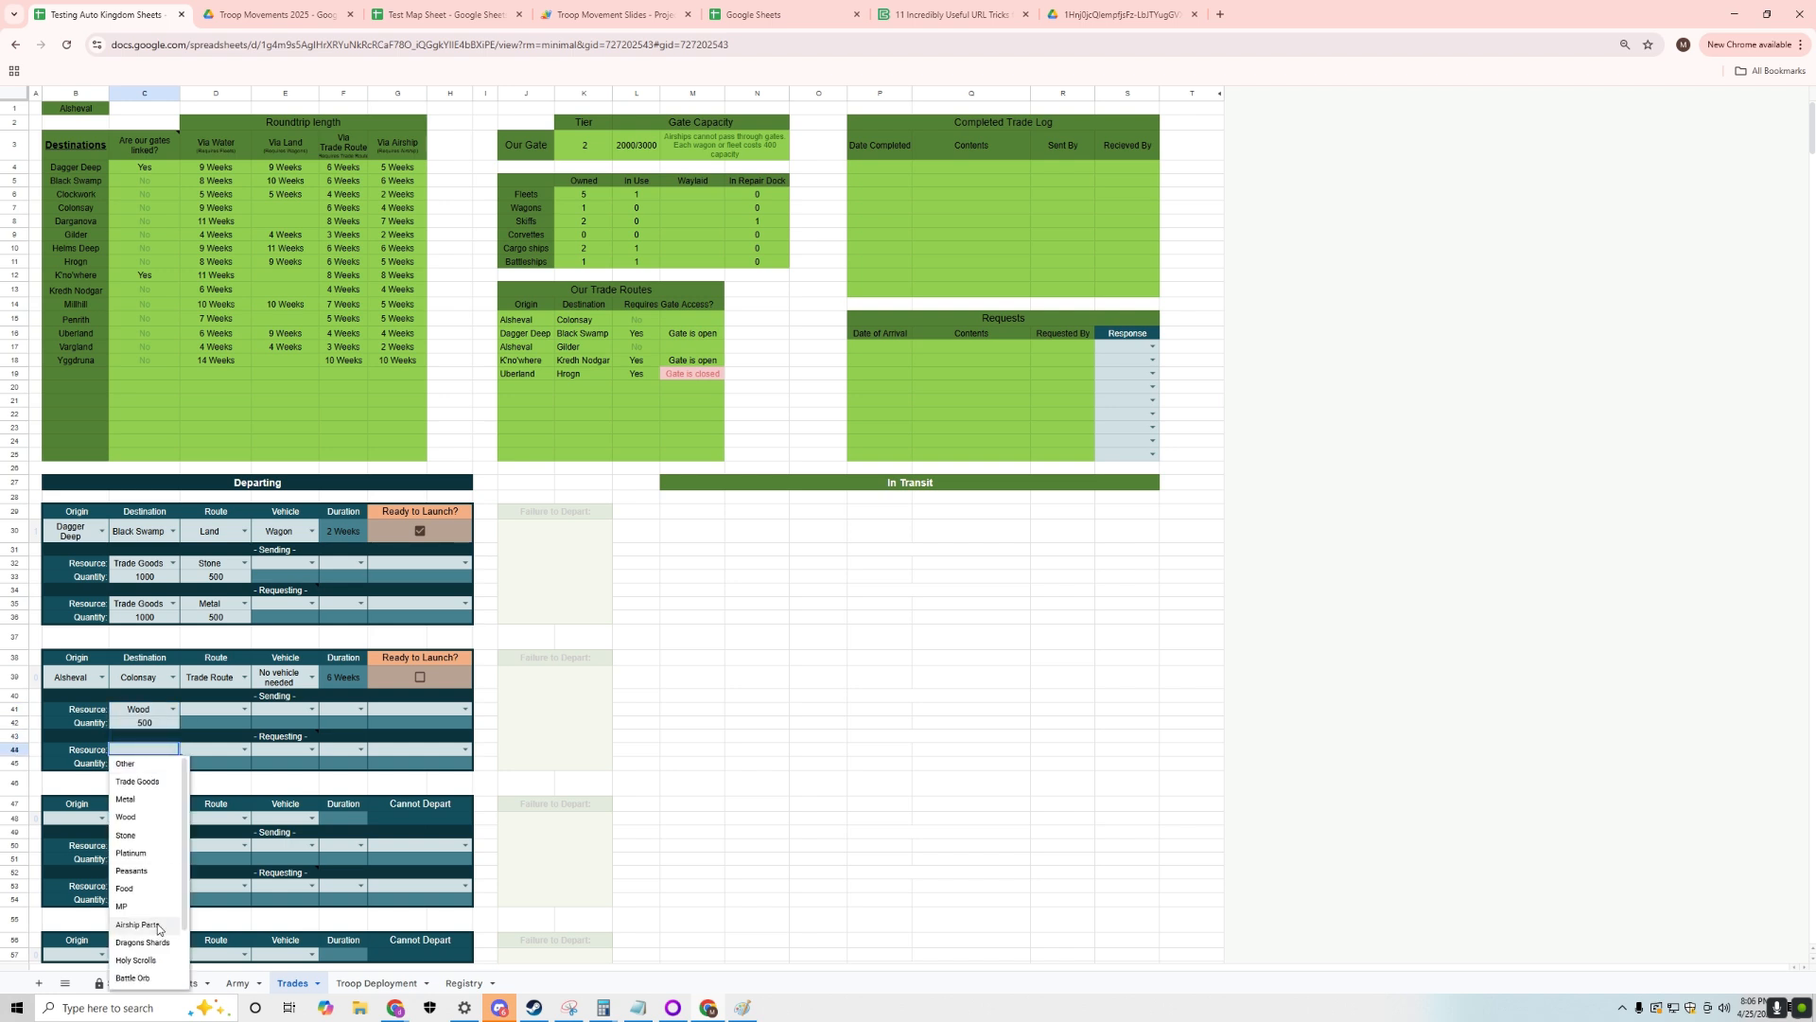
left_click(158, 926)
left_click(149, 765)
type("1")
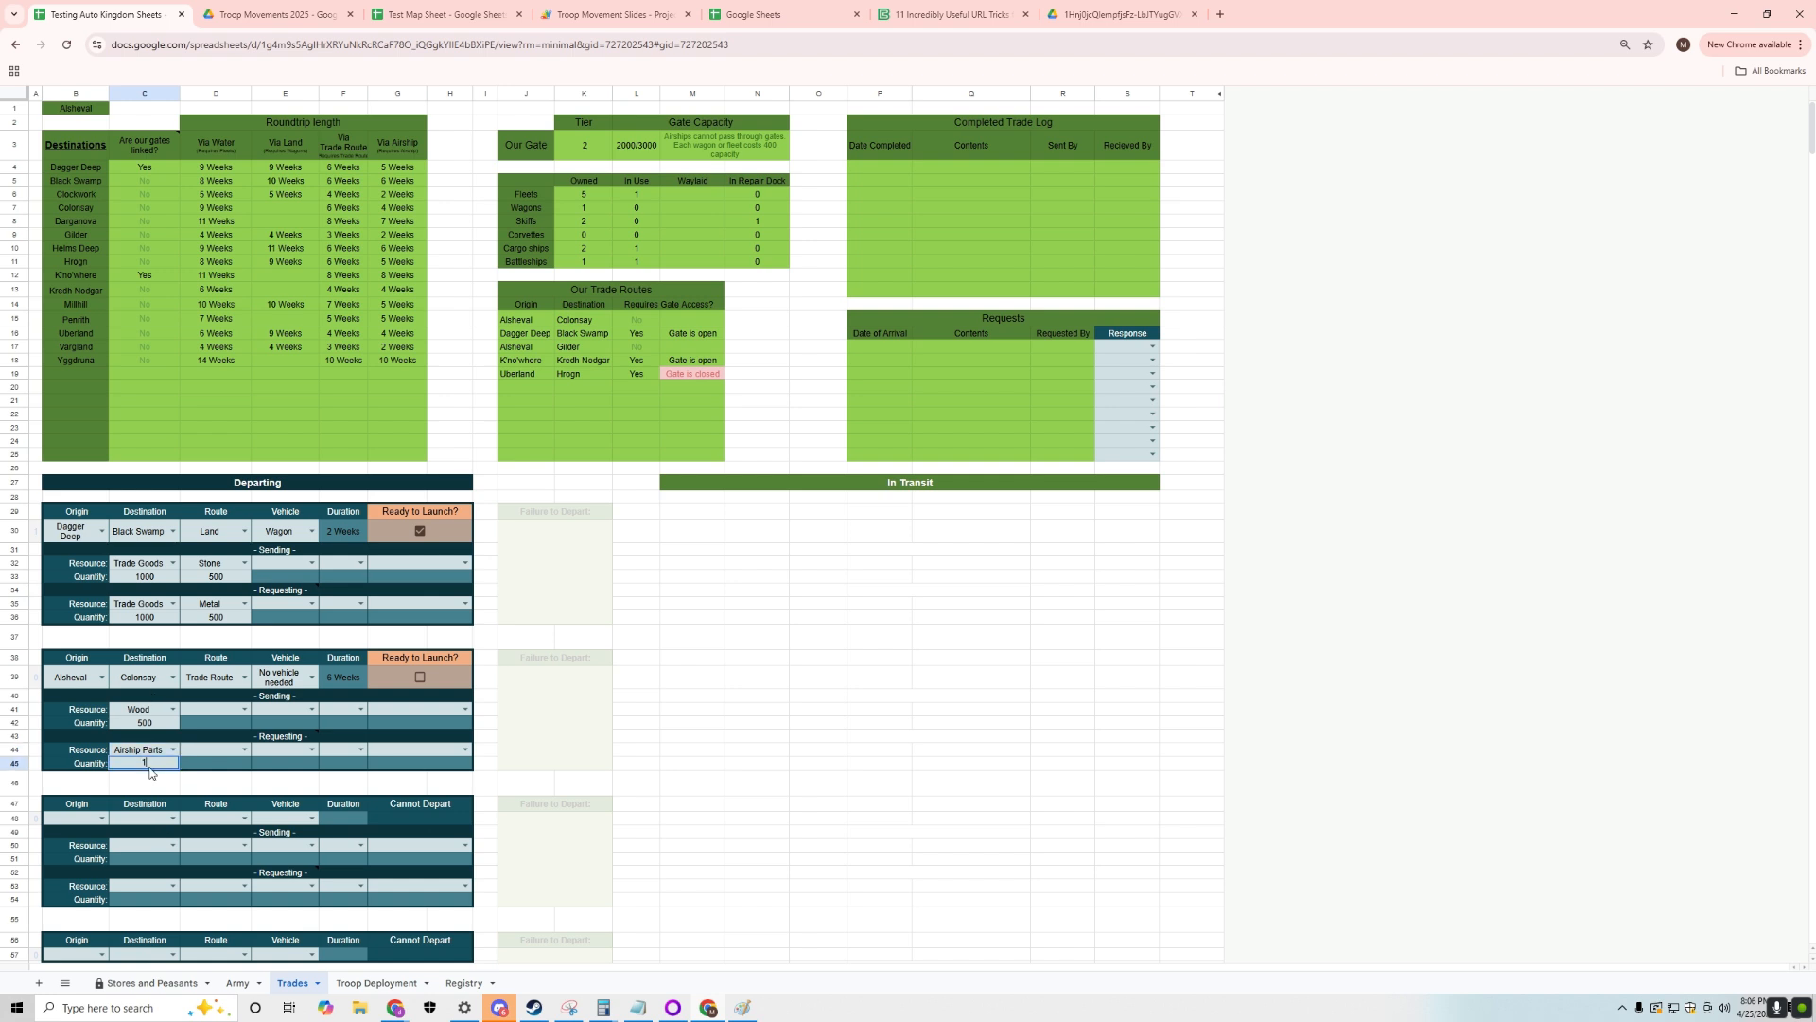
key("Return")
- Change the Colonsay trade's route to Water with Fleets as the vehicle, and mark it ready to launch
left_click(274, 680)
key("Delete")
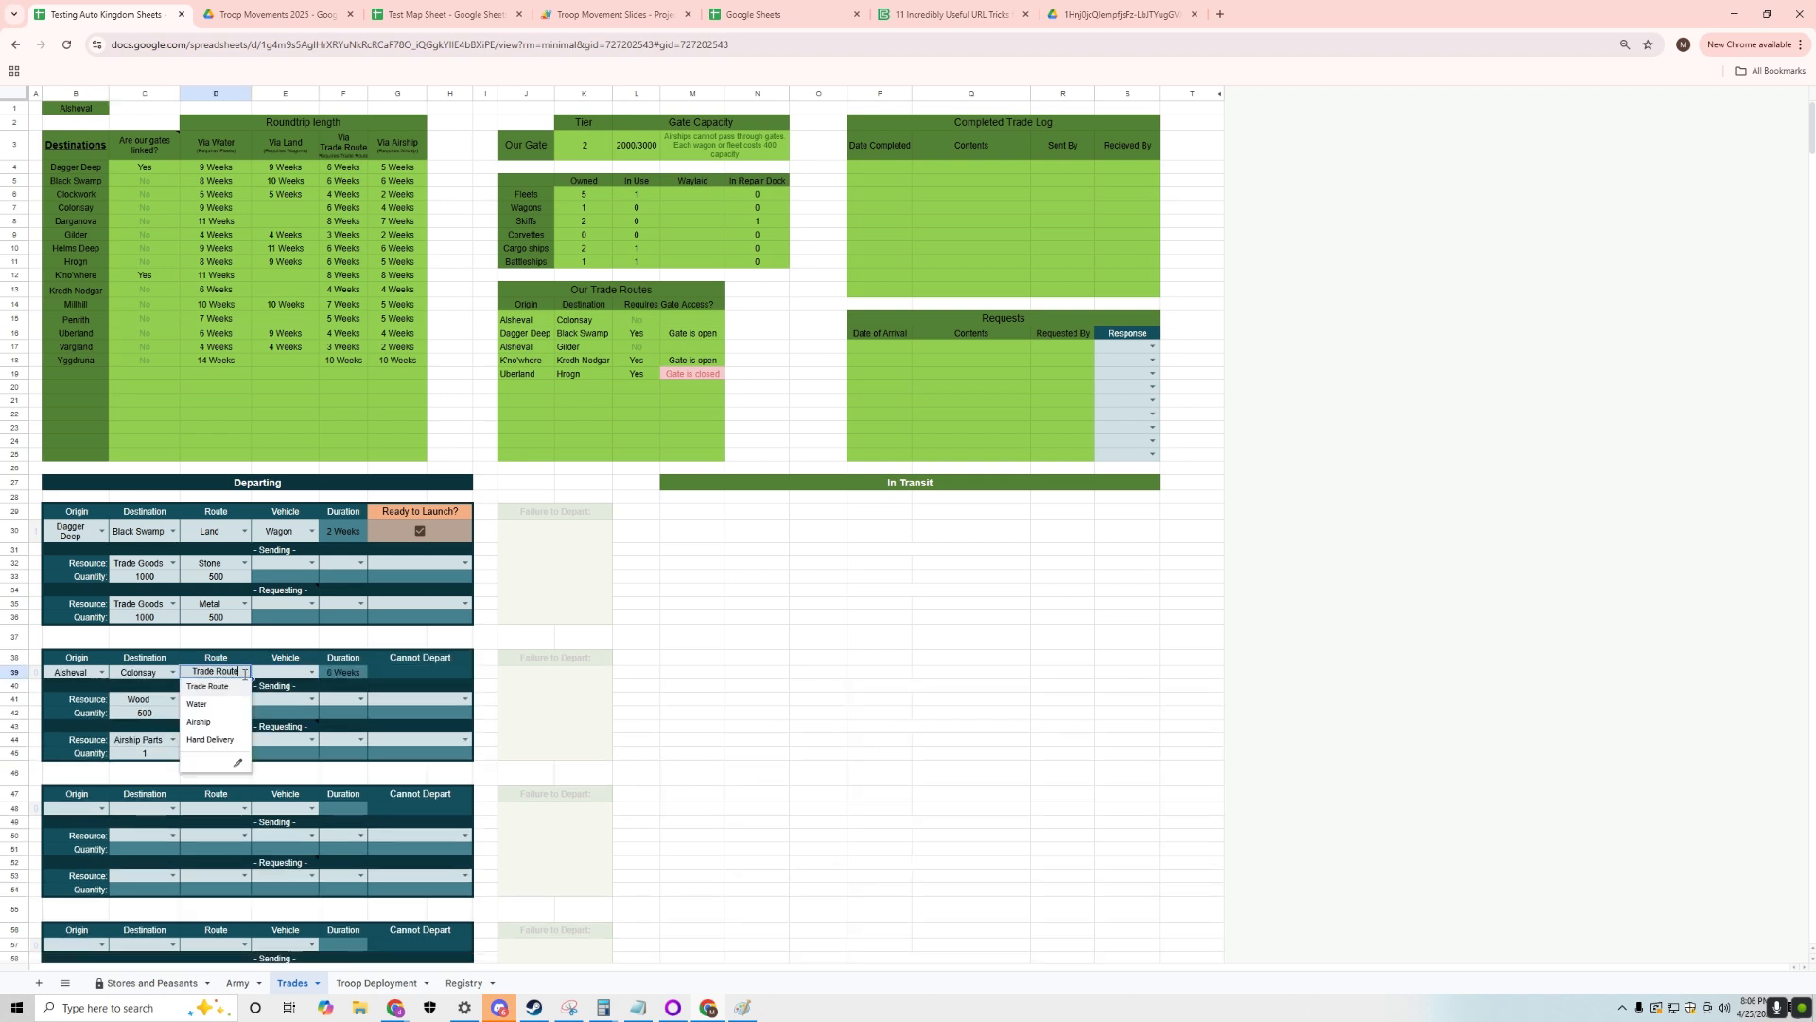
left_click(227, 672)
left_click(227, 703)
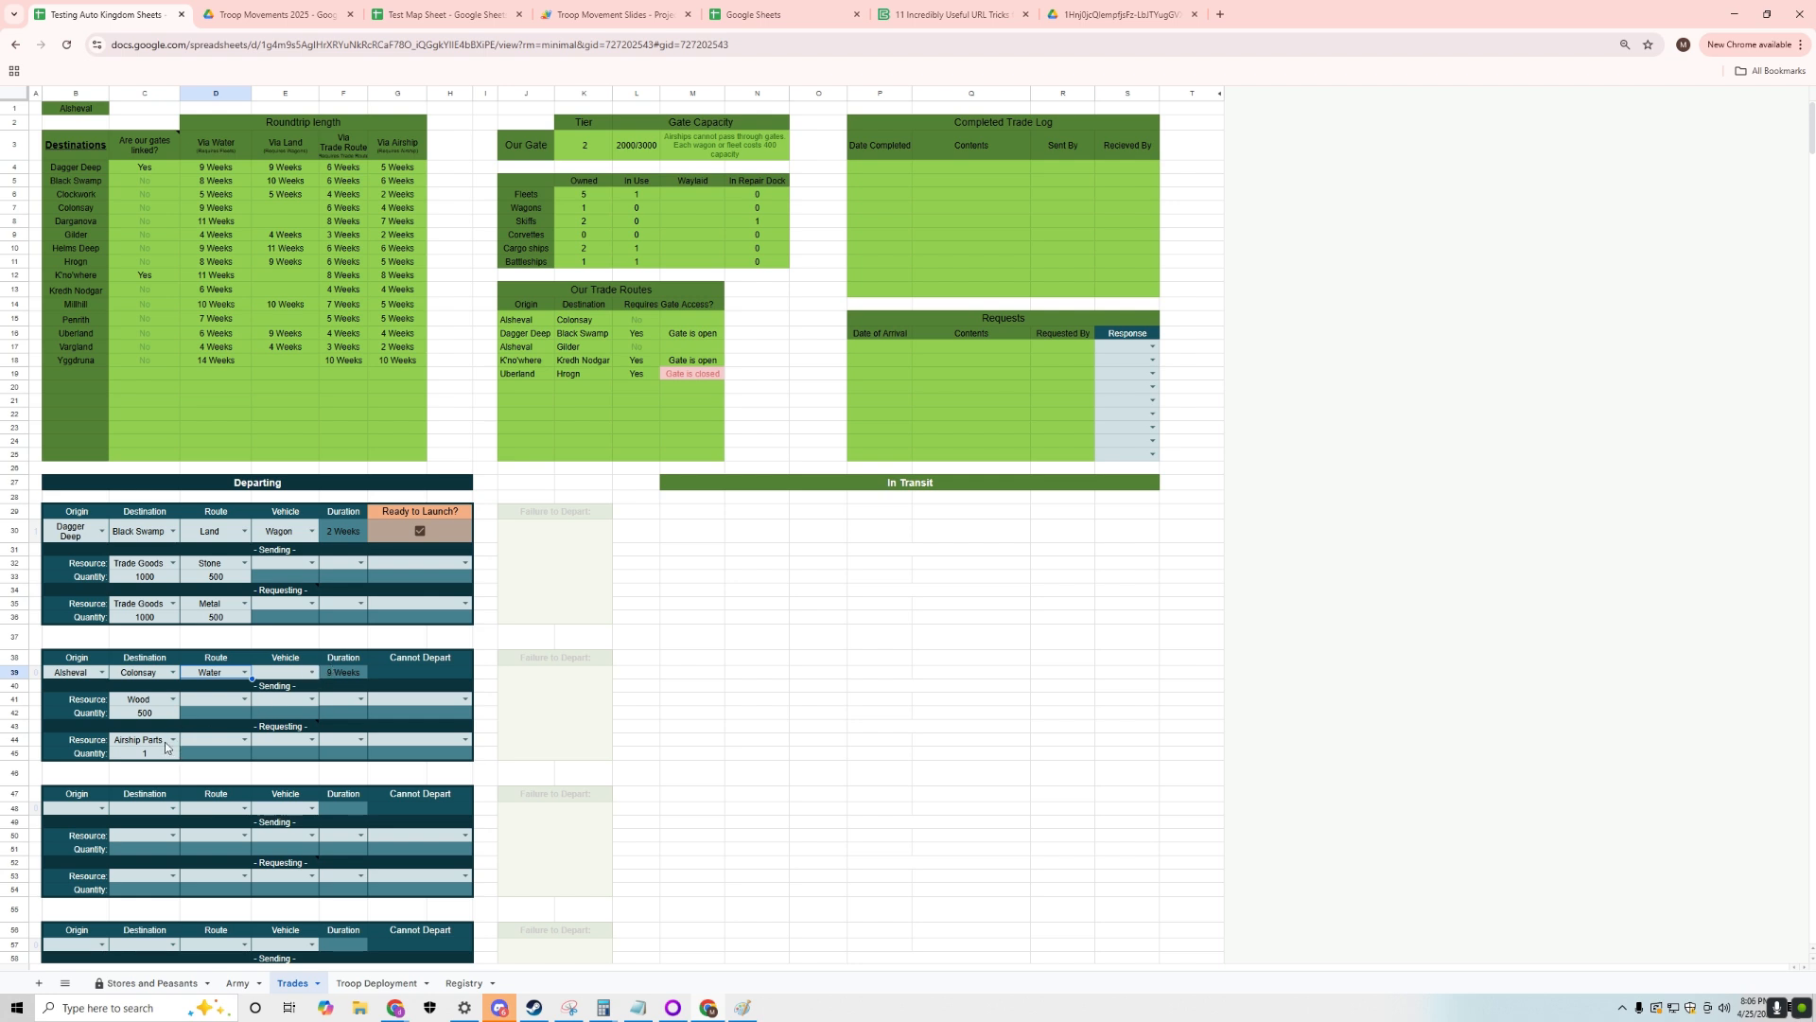
left_click(311, 672)
left_click(295, 696)
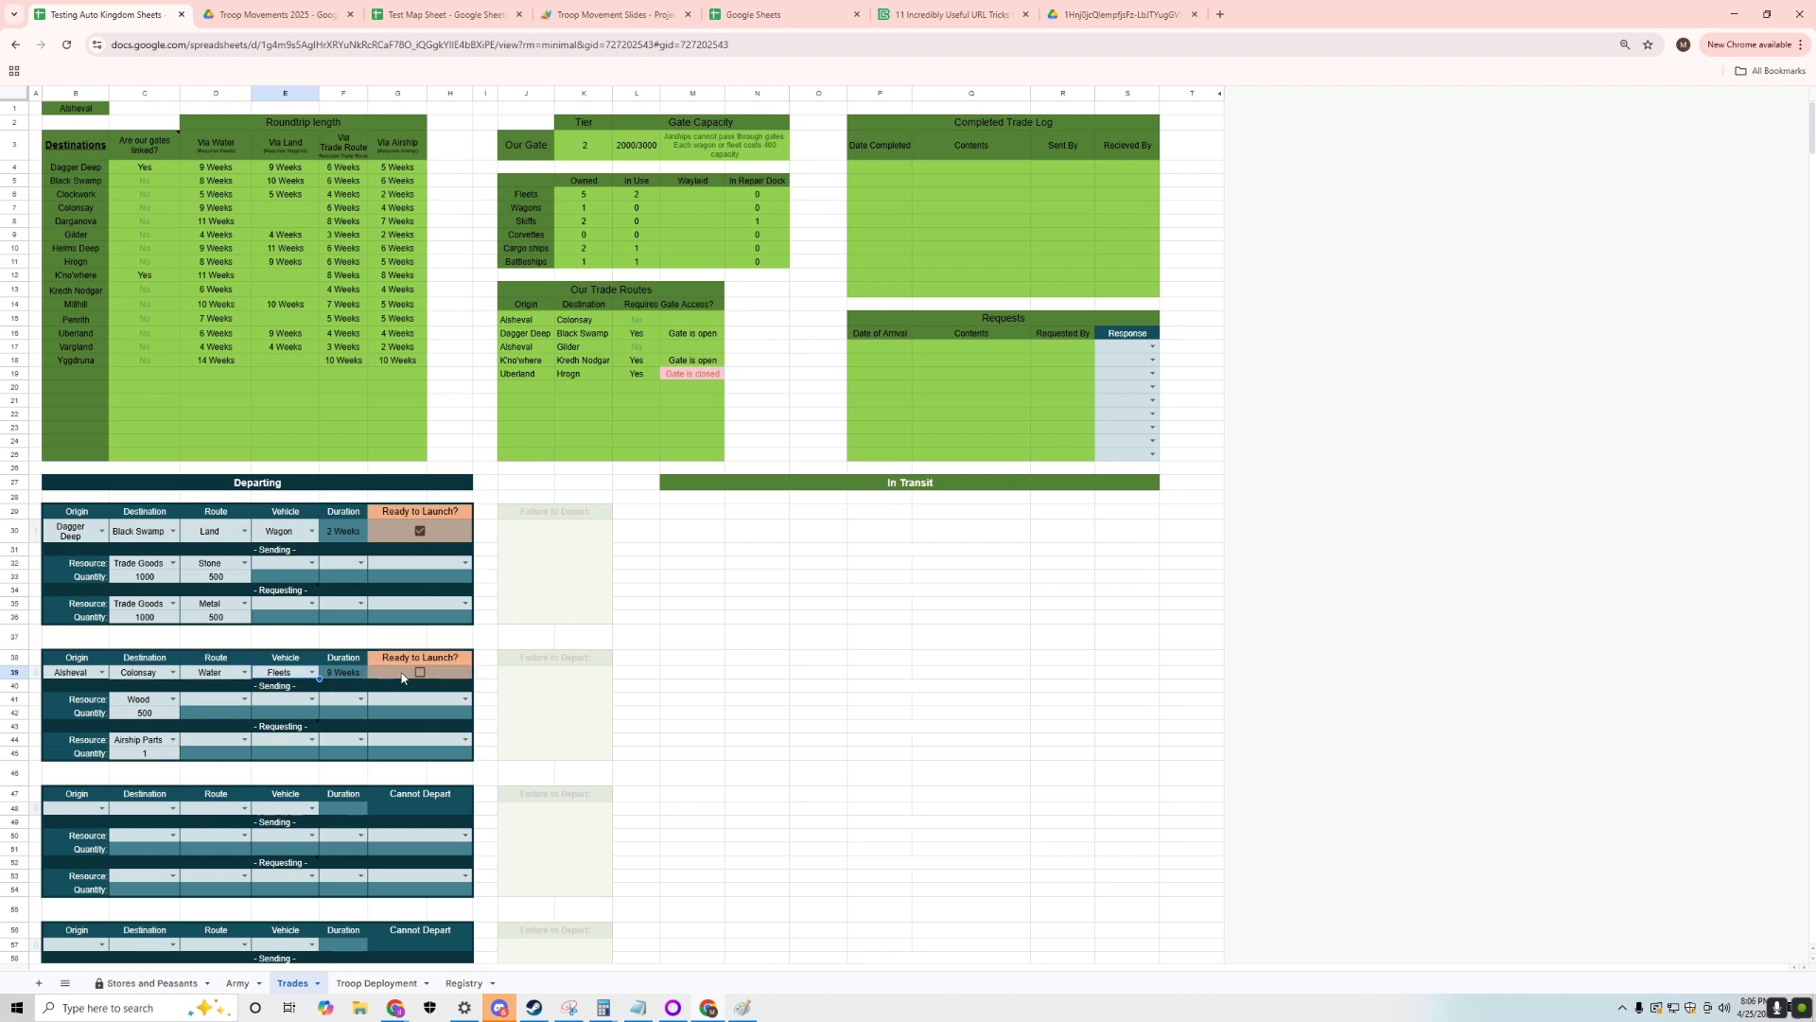
left_click(418, 671)
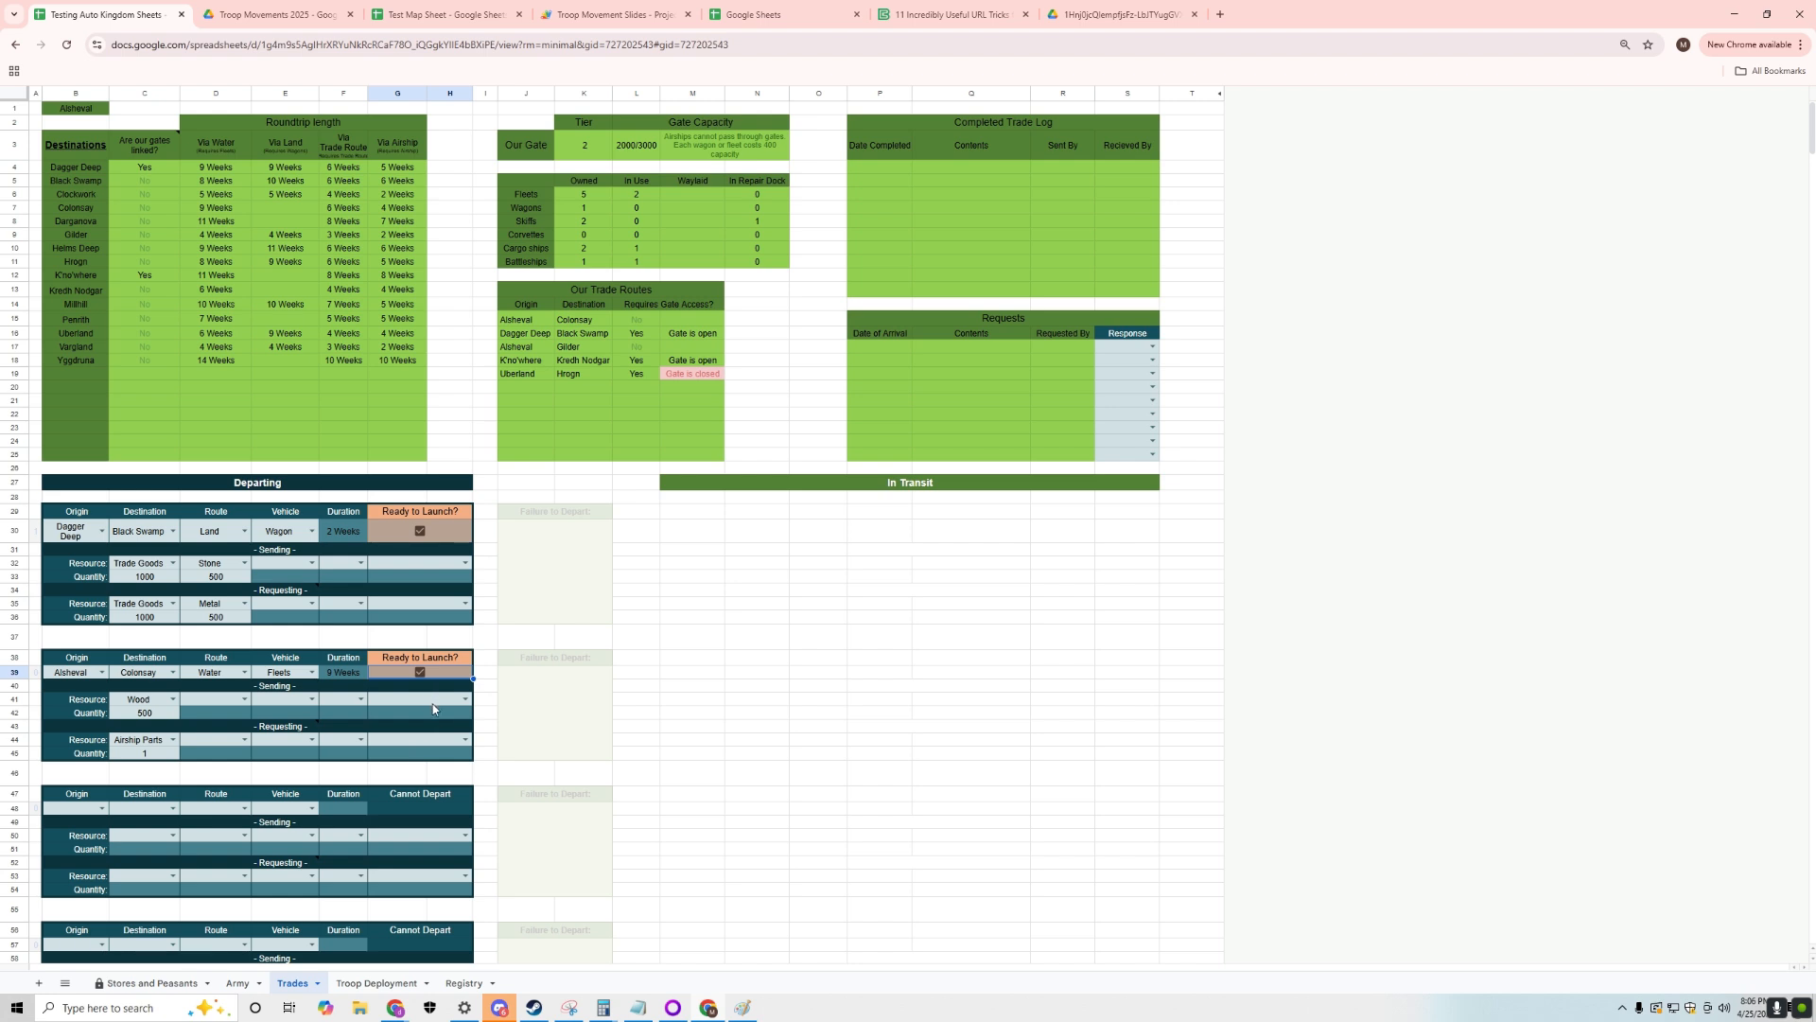
- Set the quantity of Wood sent in the Colonsay trade to 10000000
left_click(177, 715)
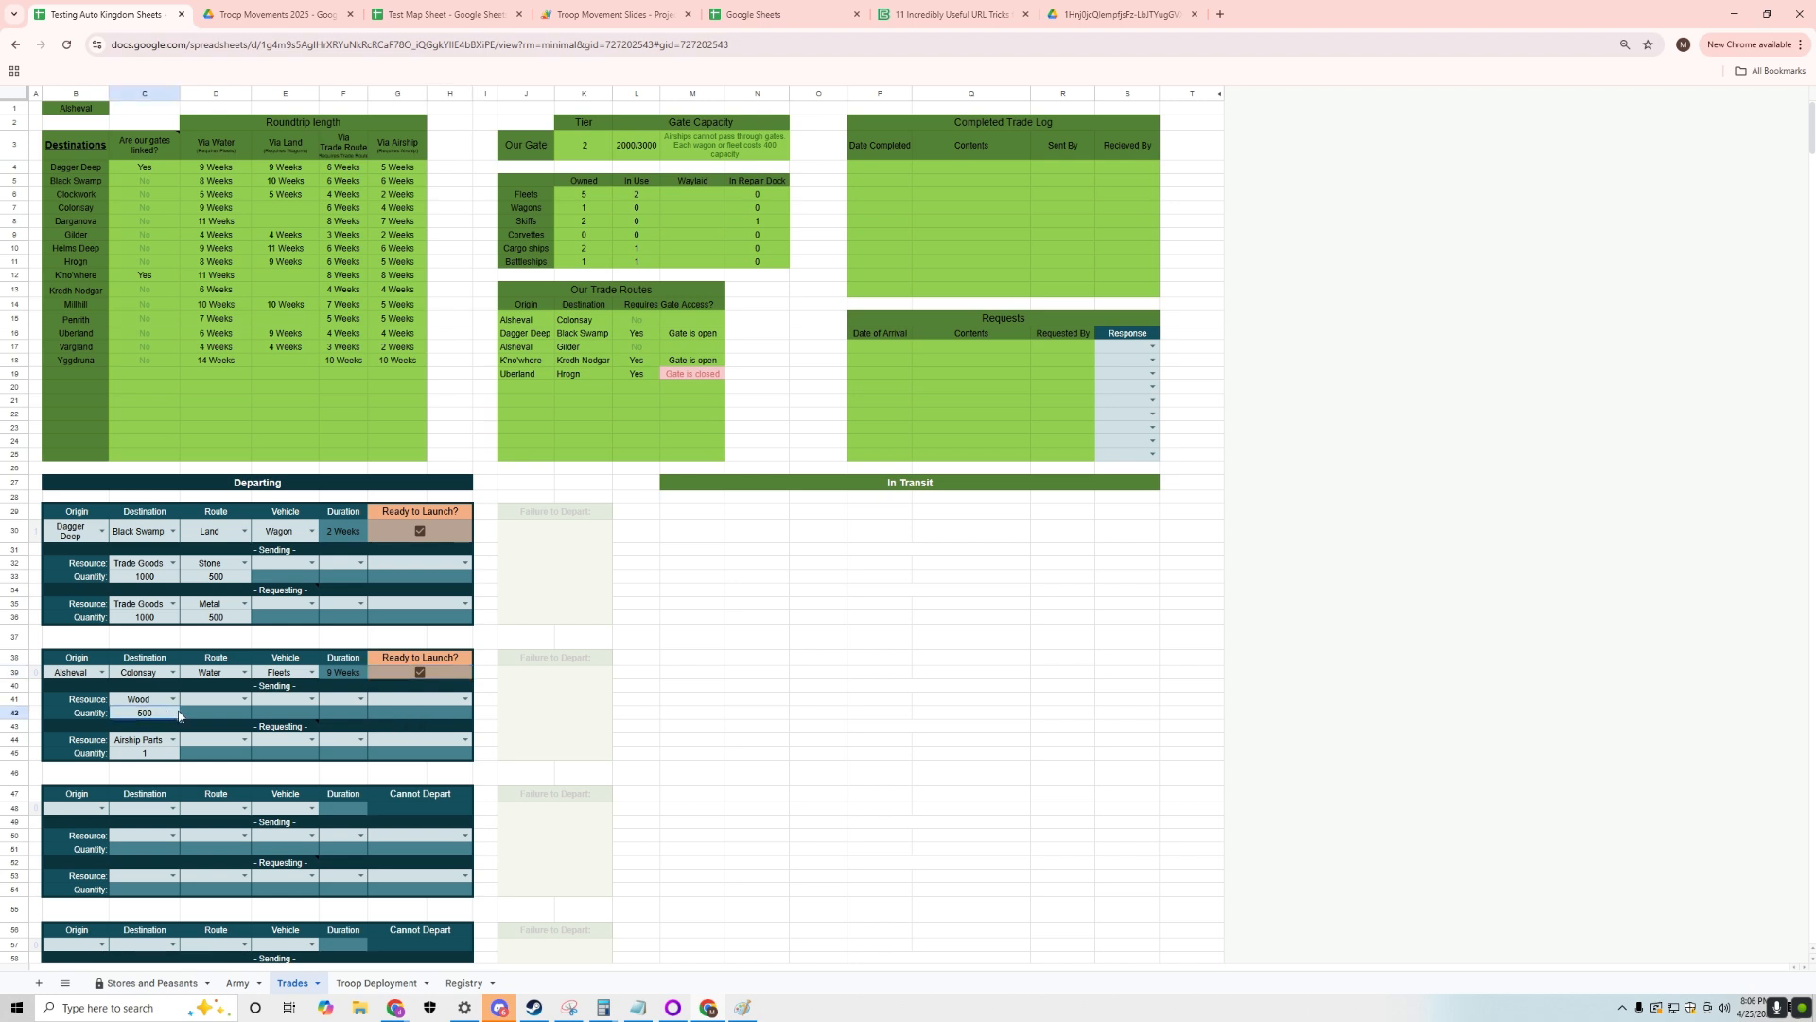
type("10000000")
key("Return")
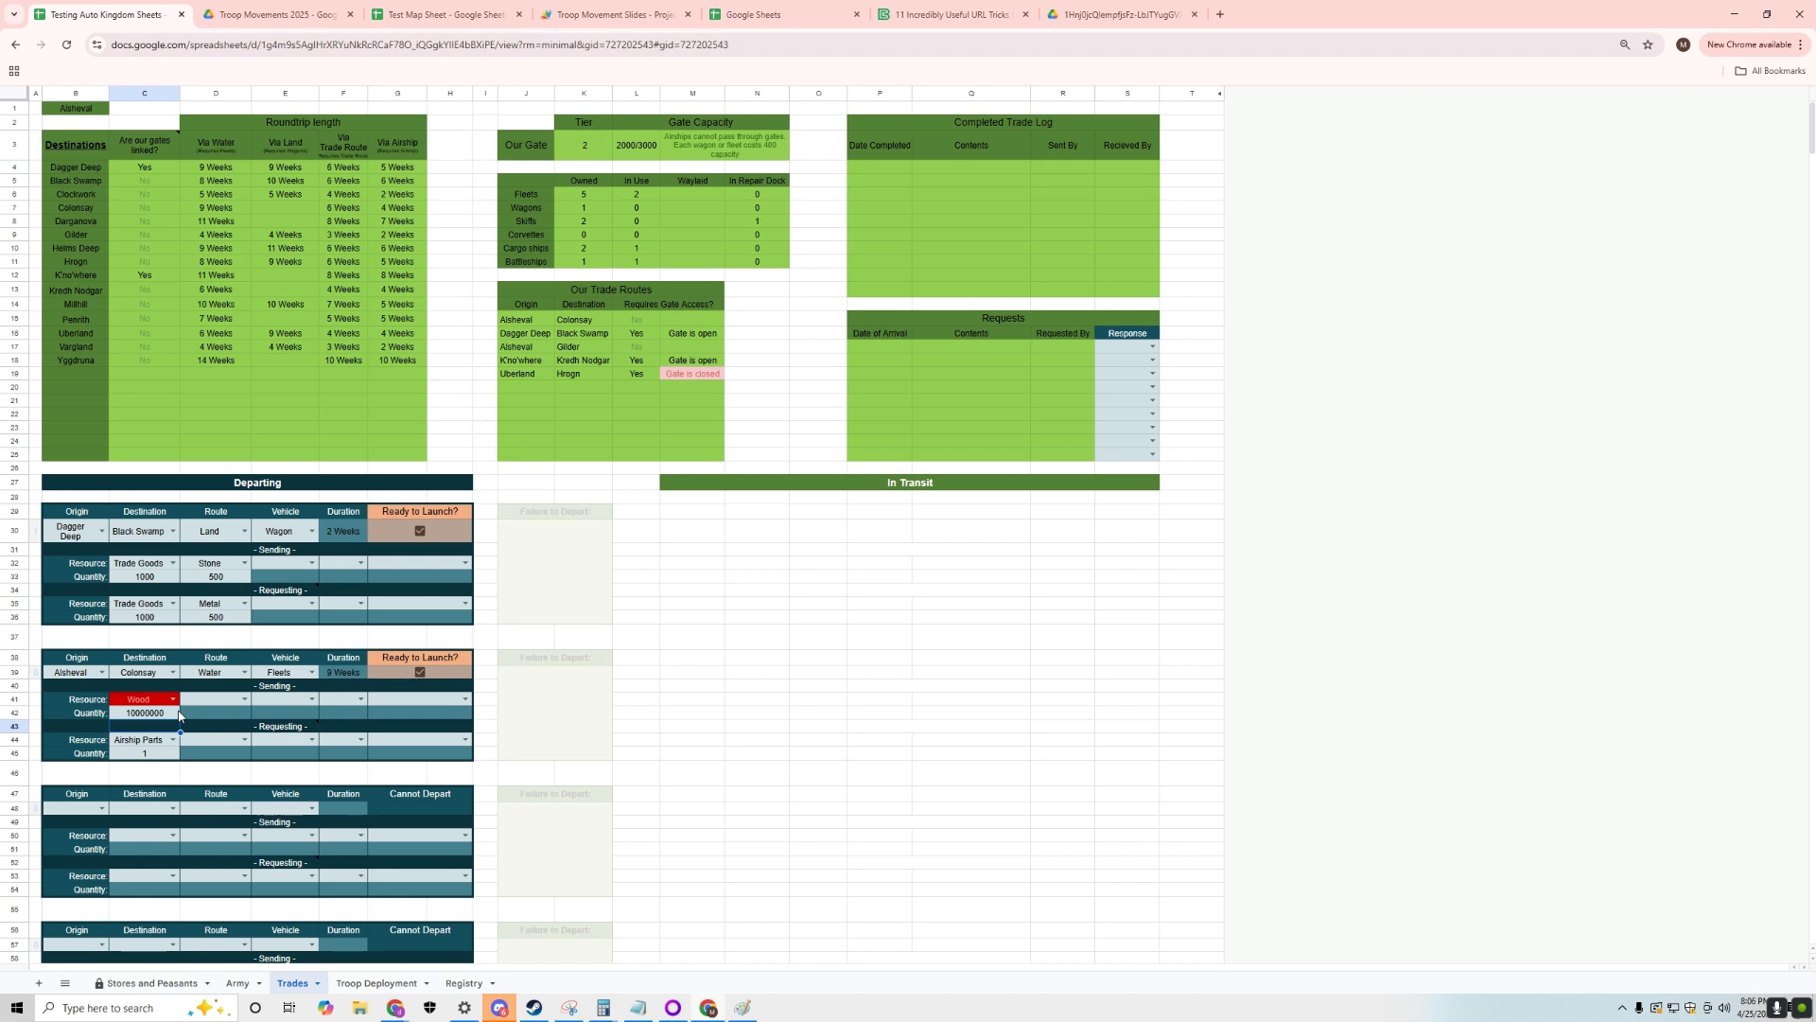
left_click(180, 716)
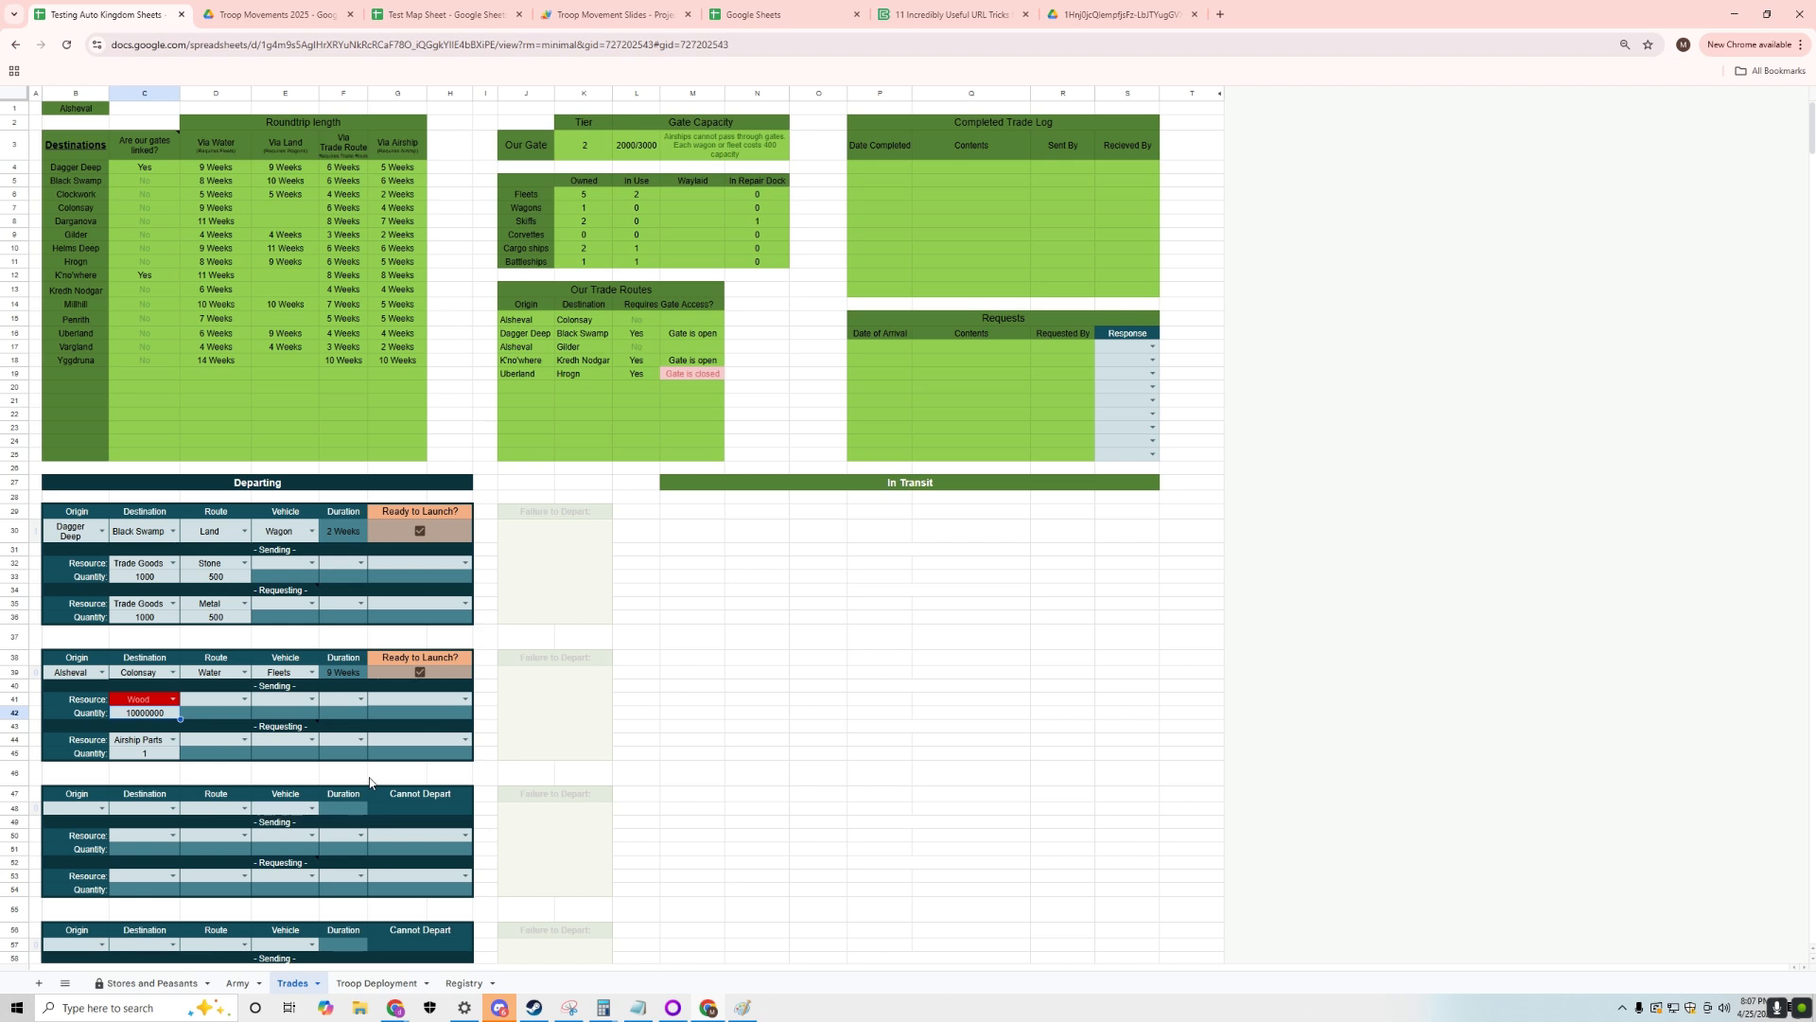
- Enter "Hey fucknuts you do not have that much wood" as the failure message beside the Colonsay trade
left_click(551, 752)
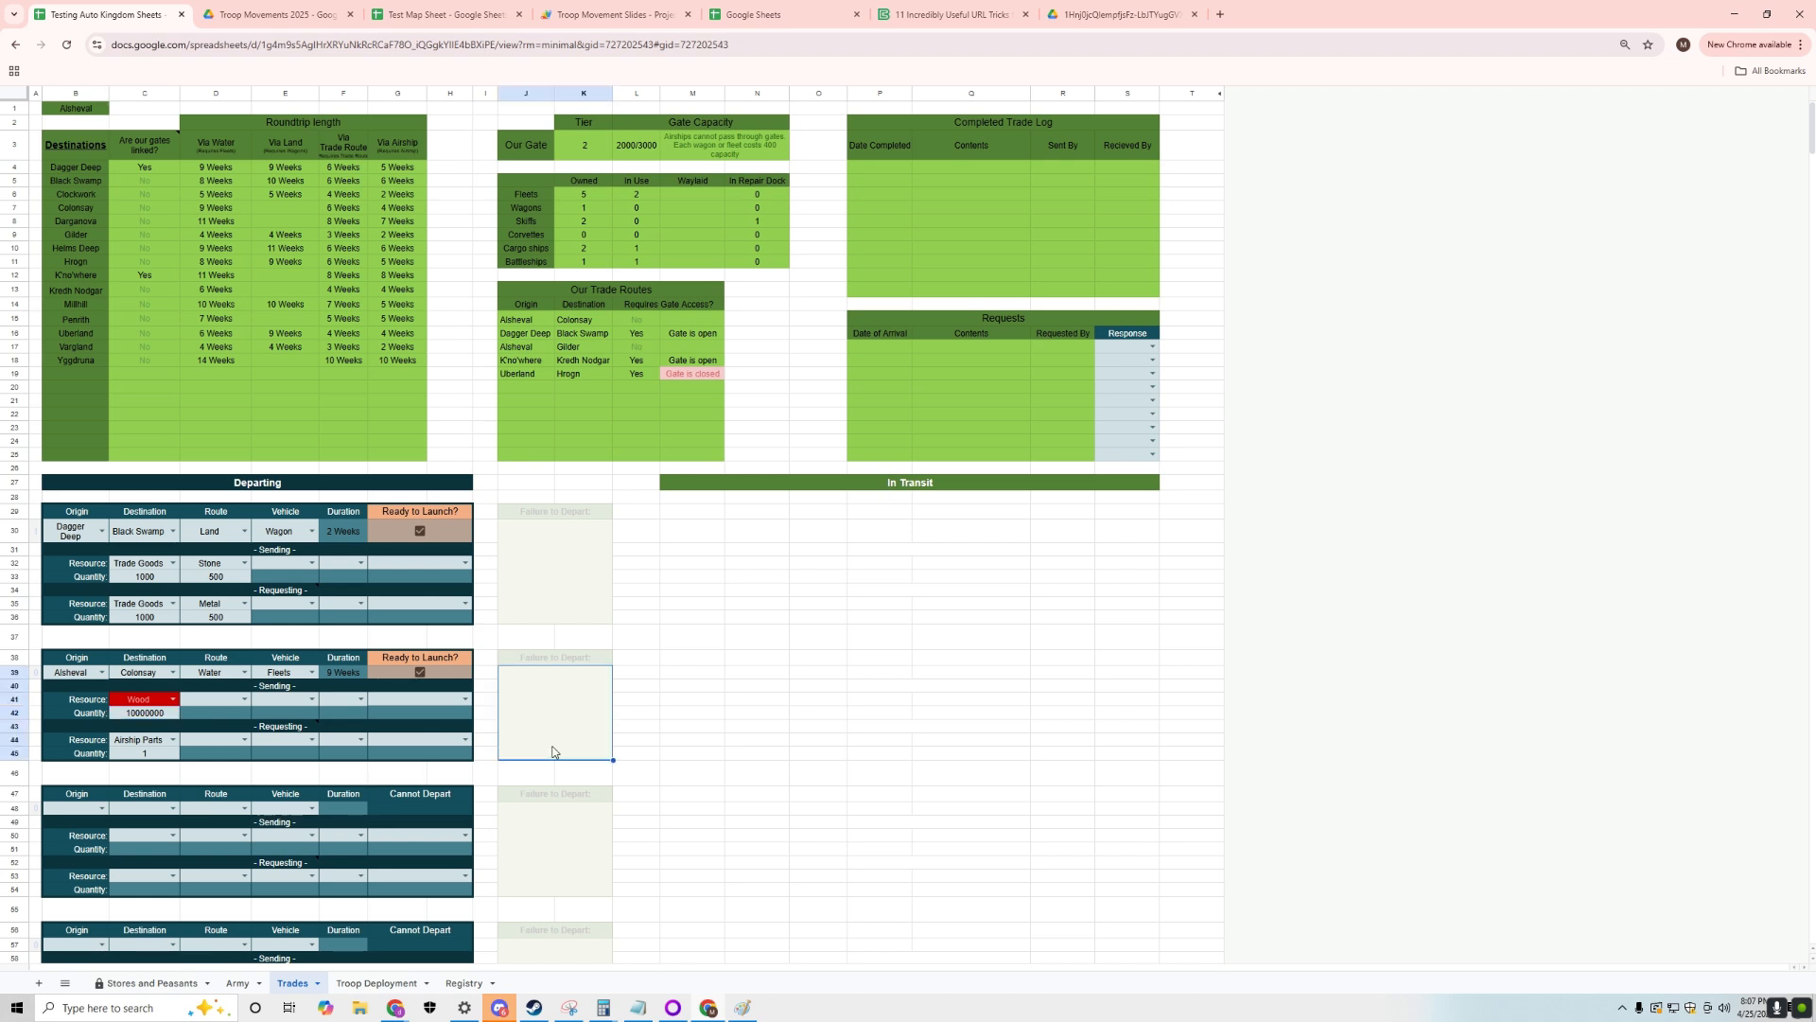
type("Hey fucknuts")
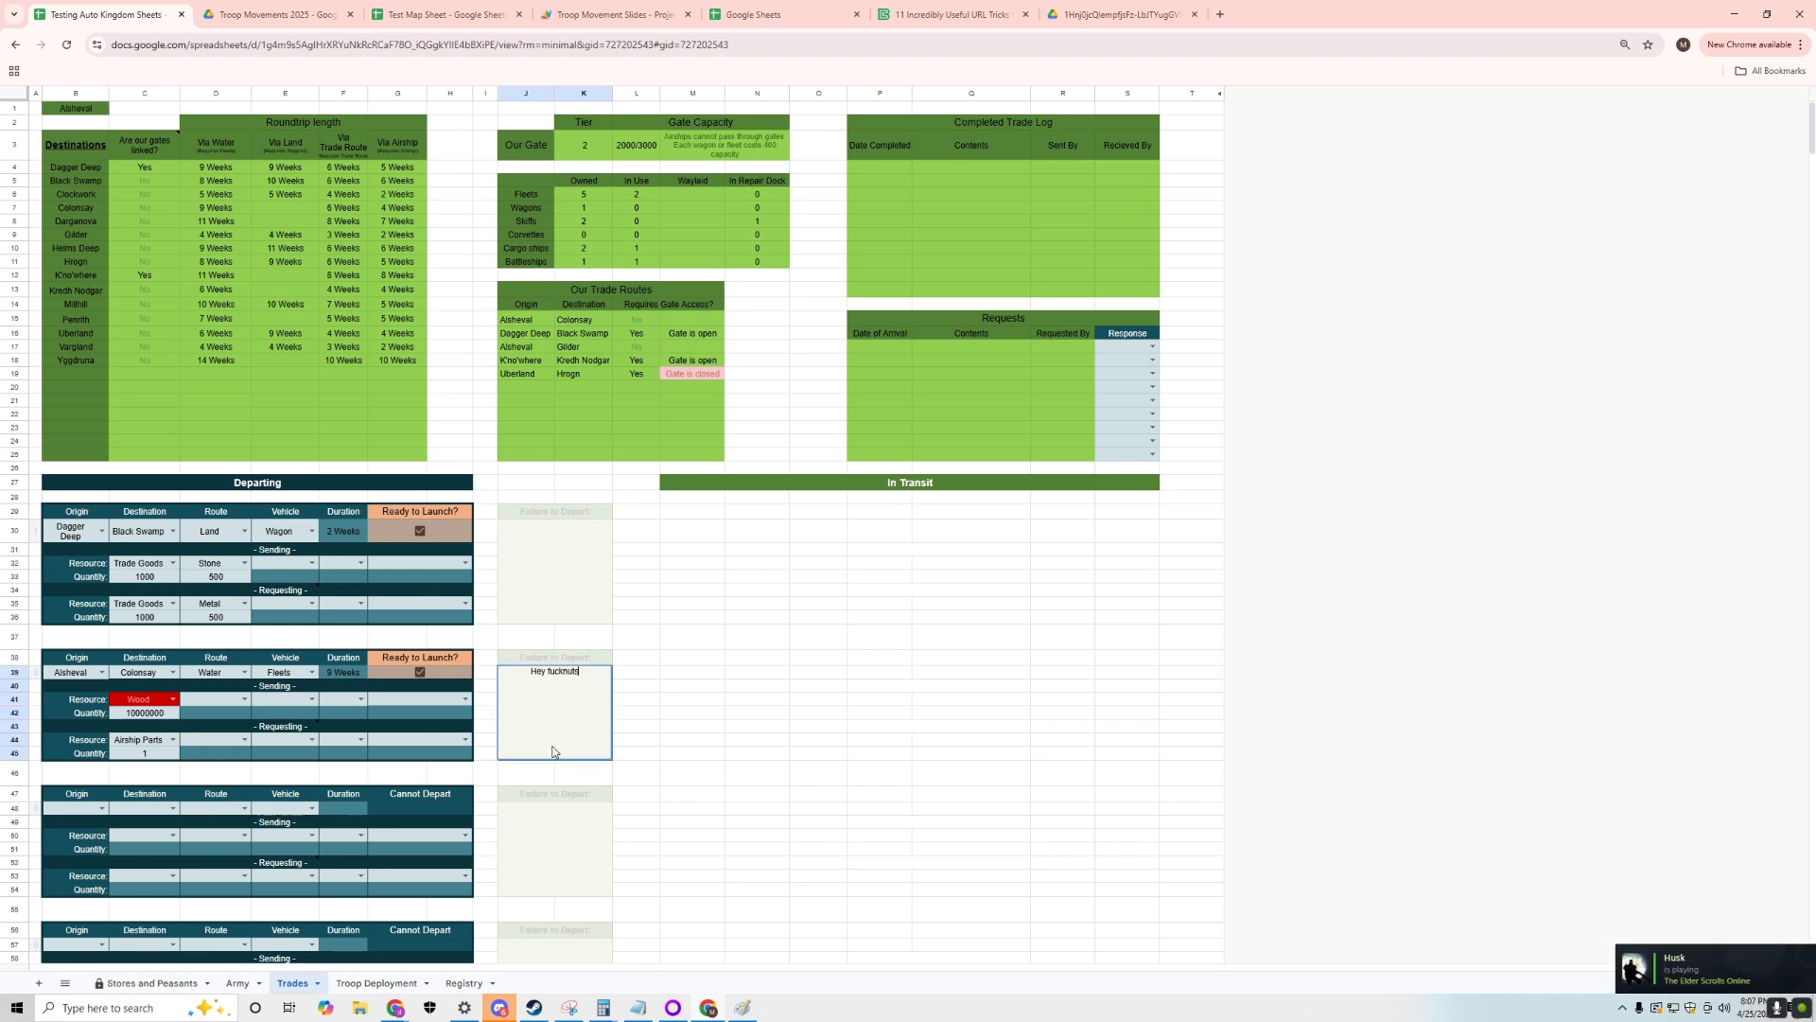
type(" you do not have that much woo")
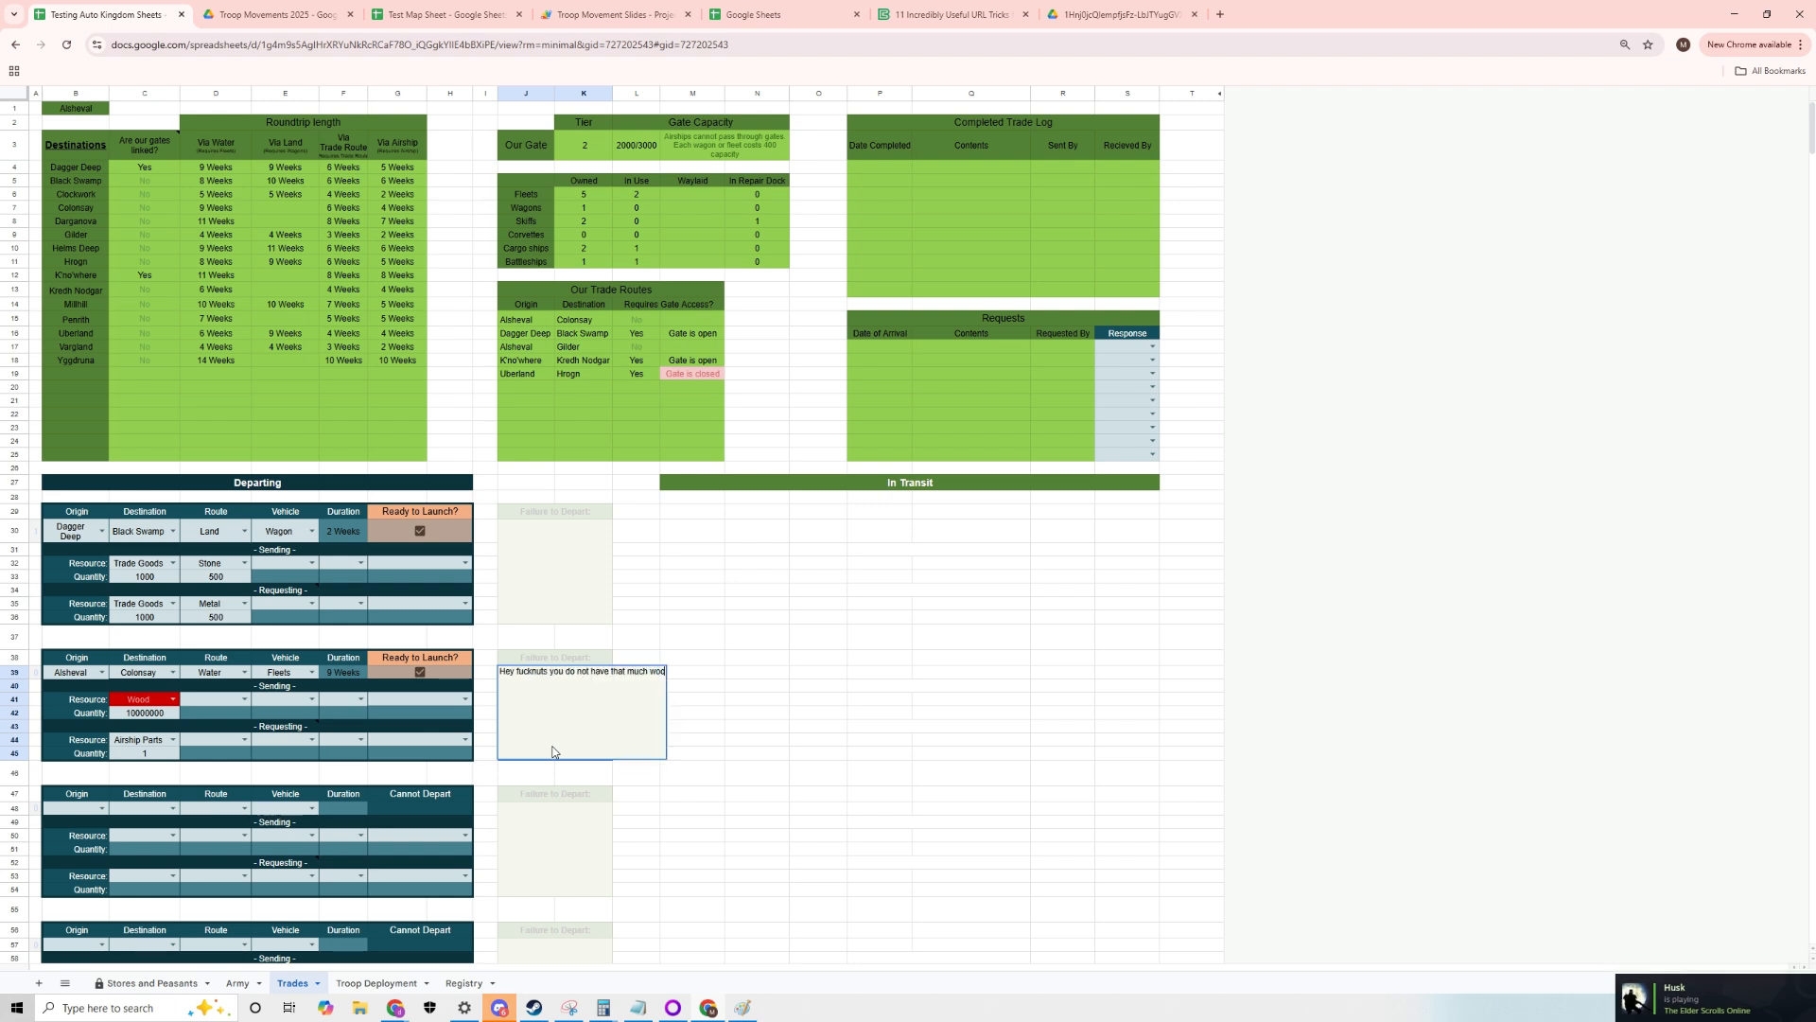
type("d")
key("Return")
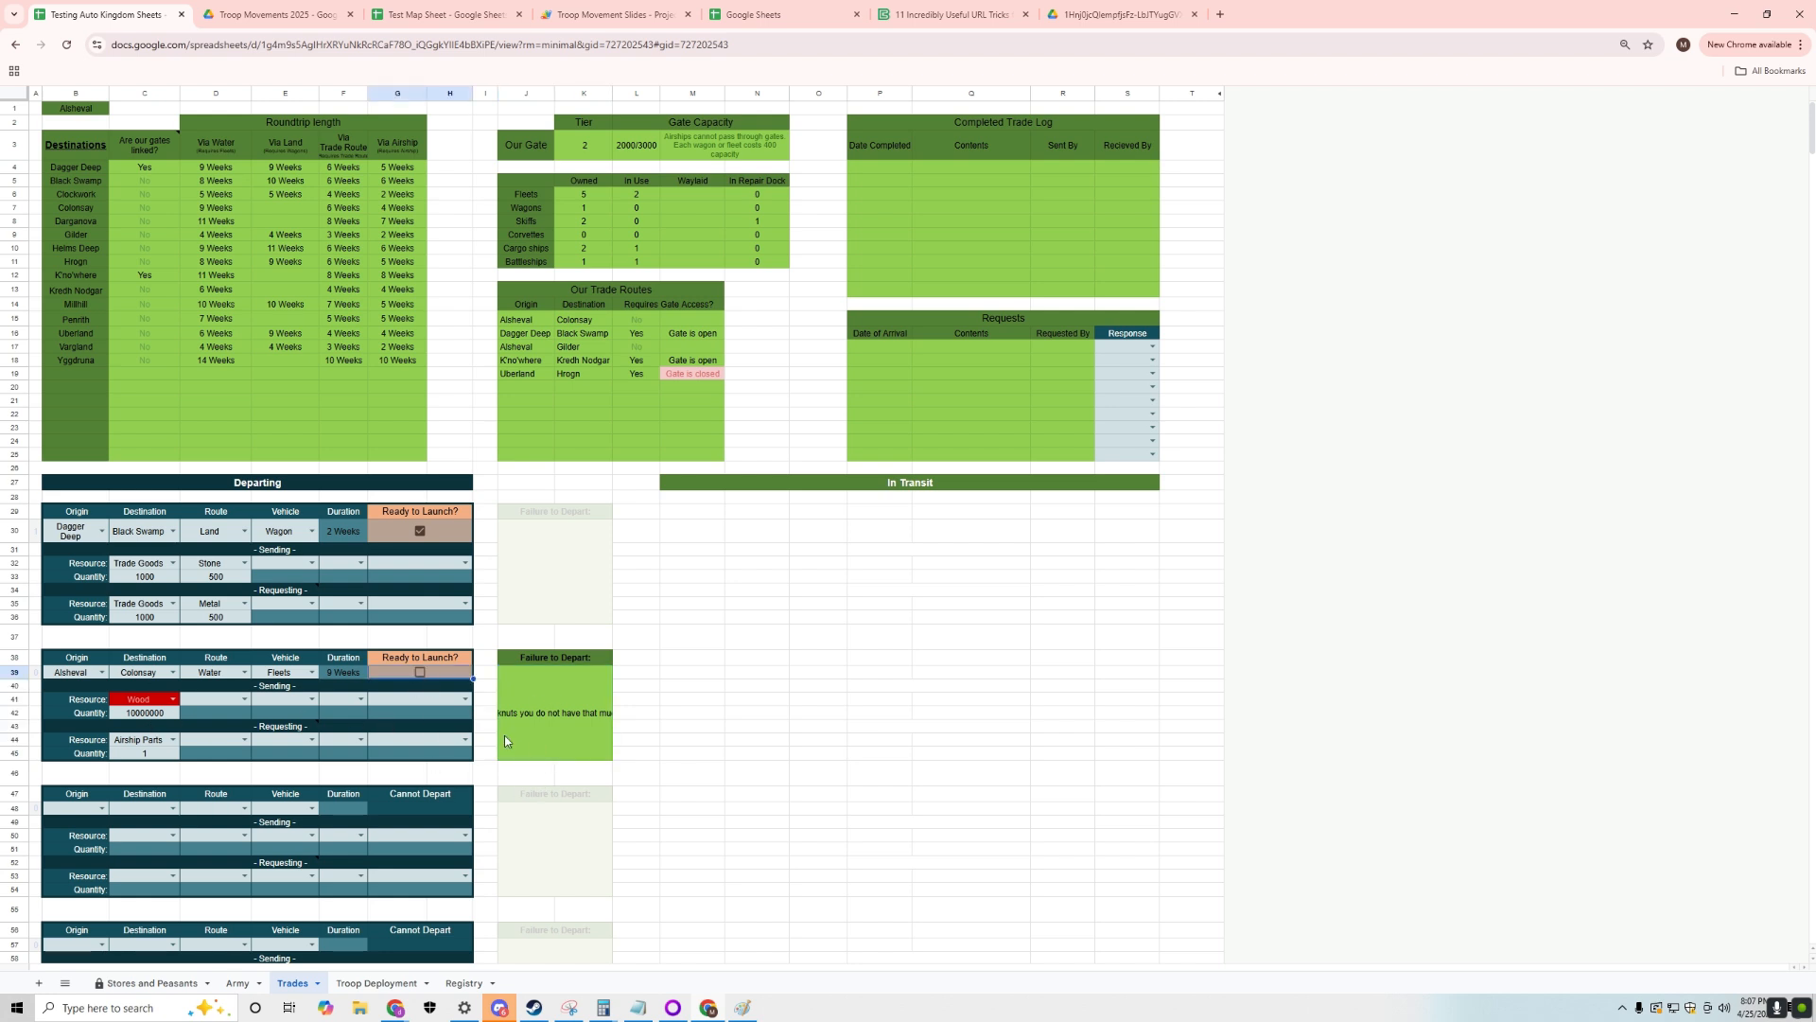
- Clear the failure message beside the Colonsay trade and delete its sent Wood quantity
left_click(571, 722)
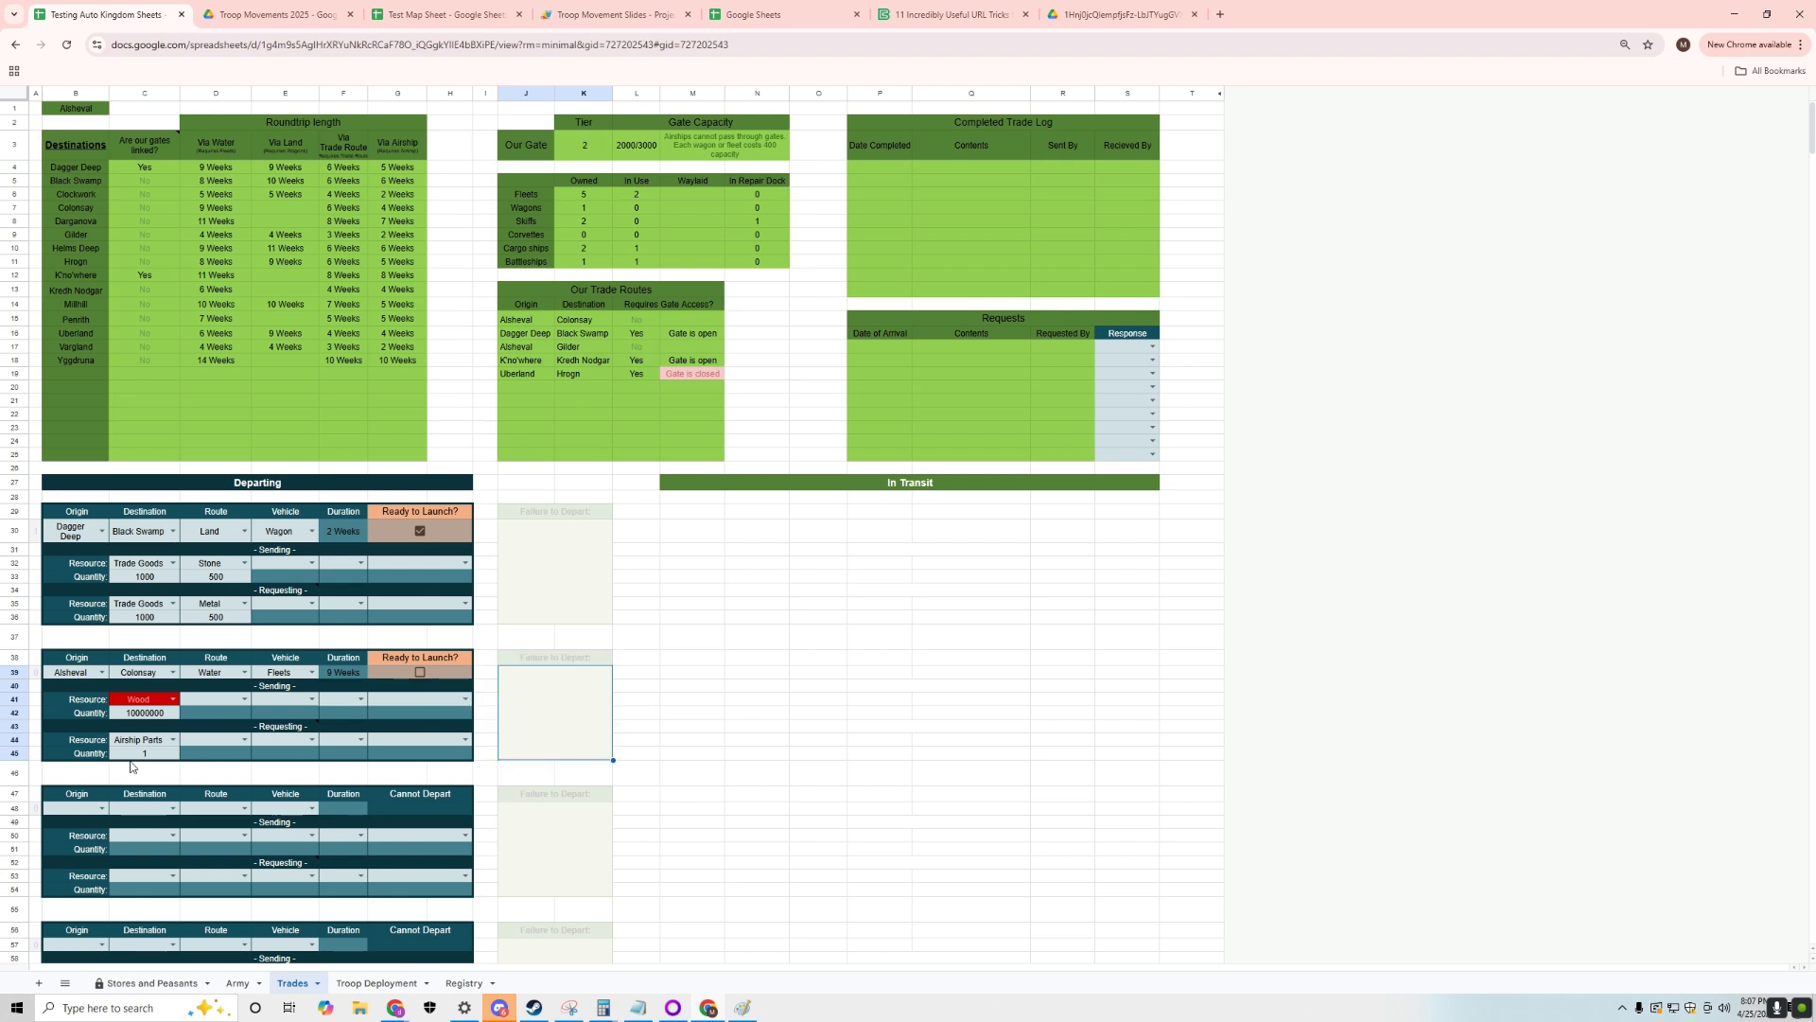
left_click(149, 717)
key("Delete")
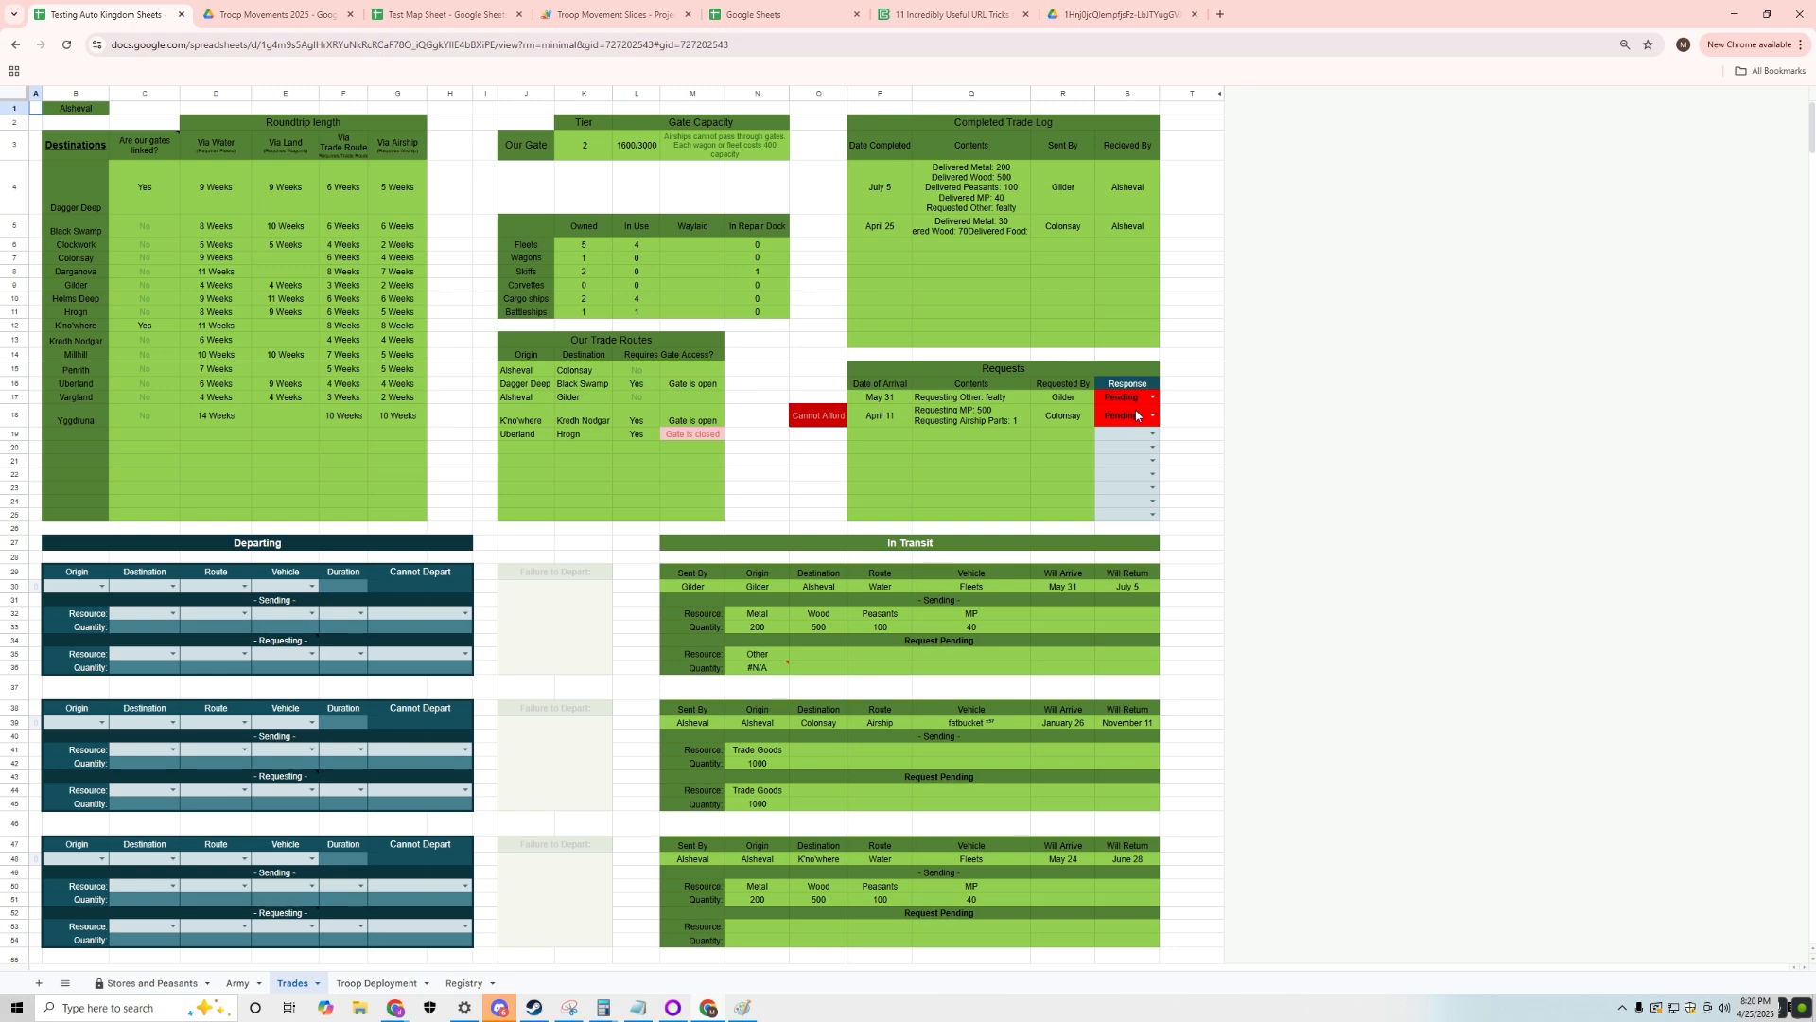
- Check the trade request alert on the Stores and Peasants sheet, and set the response to Gilder's request on Trades to Deny
left_click(154, 981)
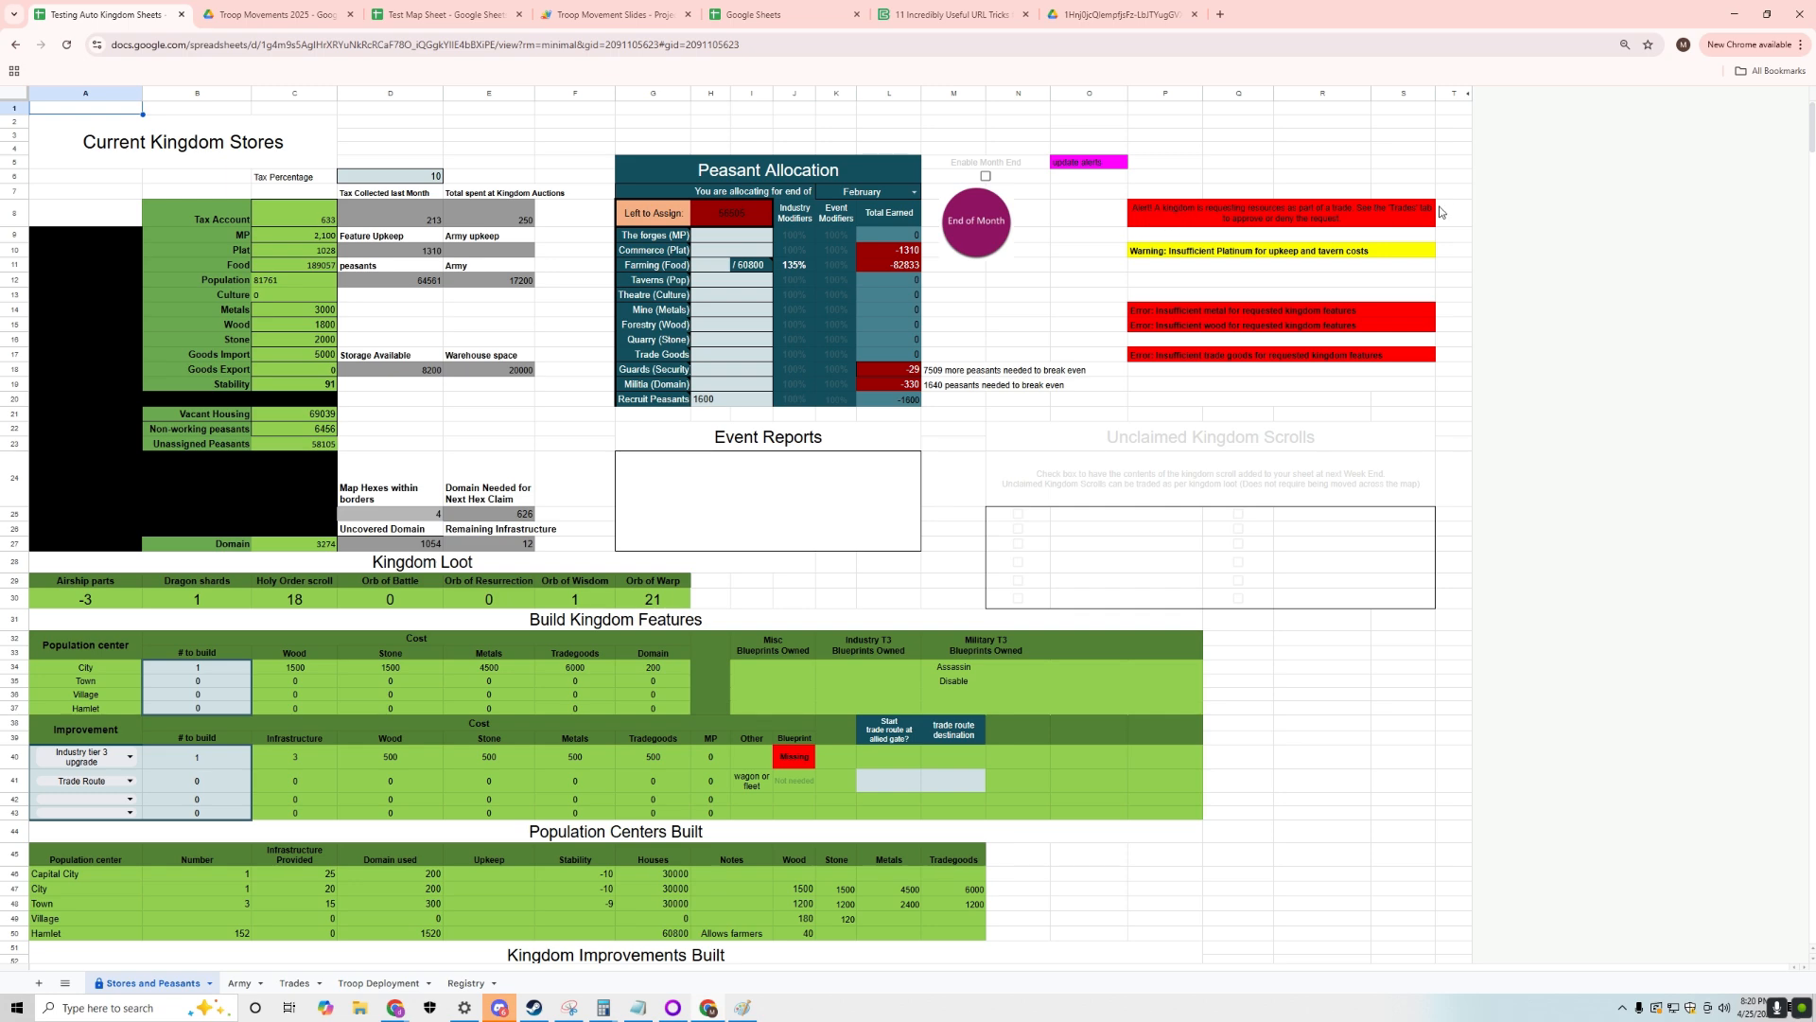
left_click(240, 983)
left_click(294, 983)
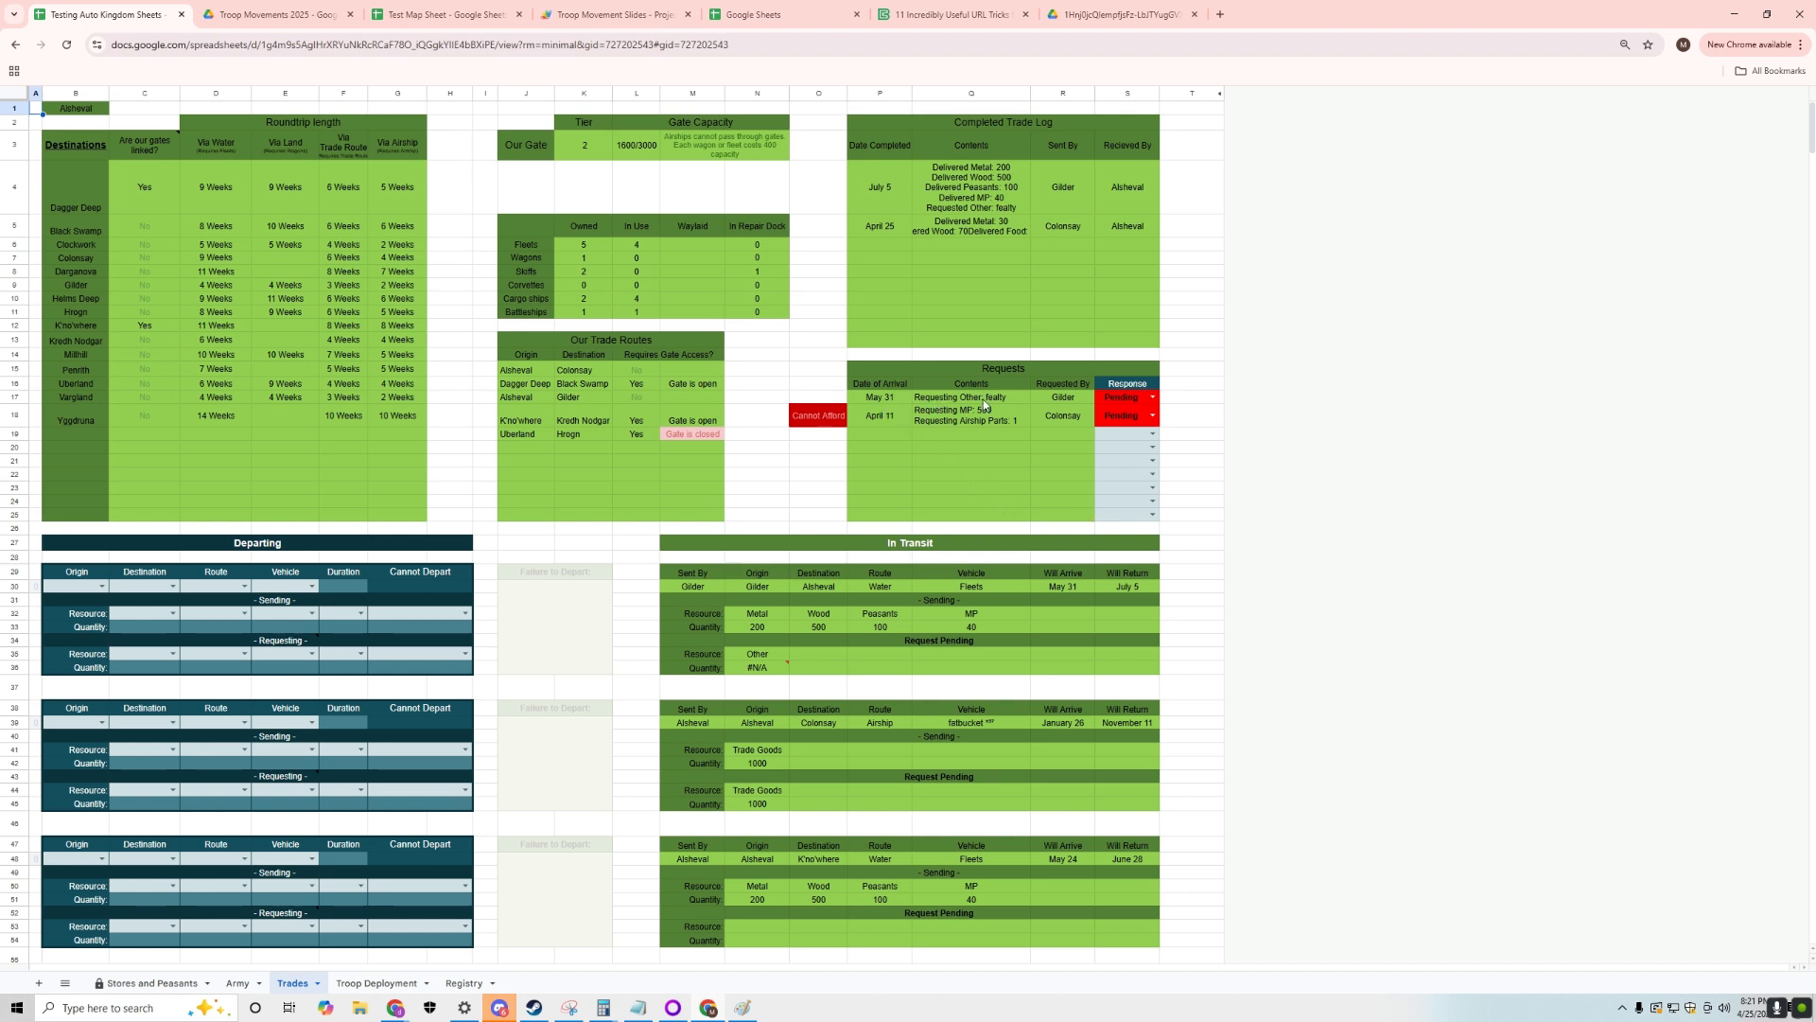
left_click(1147, 398)
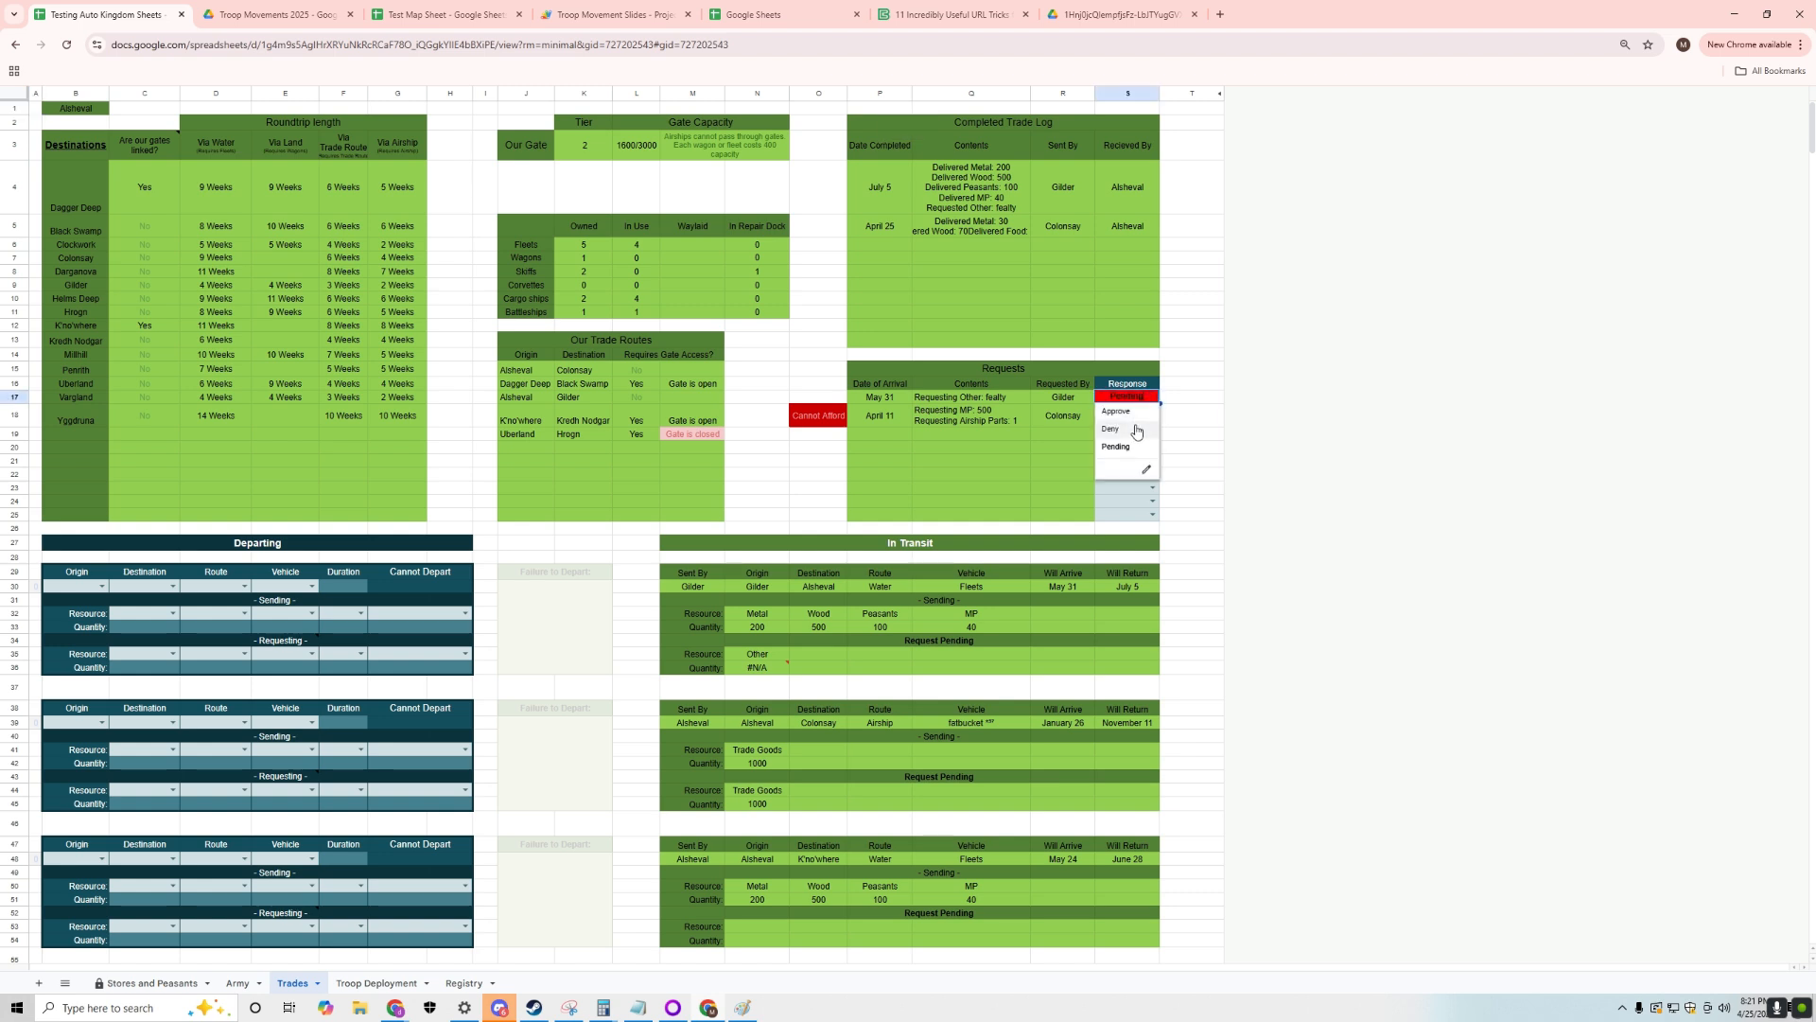
left_click(1138, 428)
left_click(1034, 453)
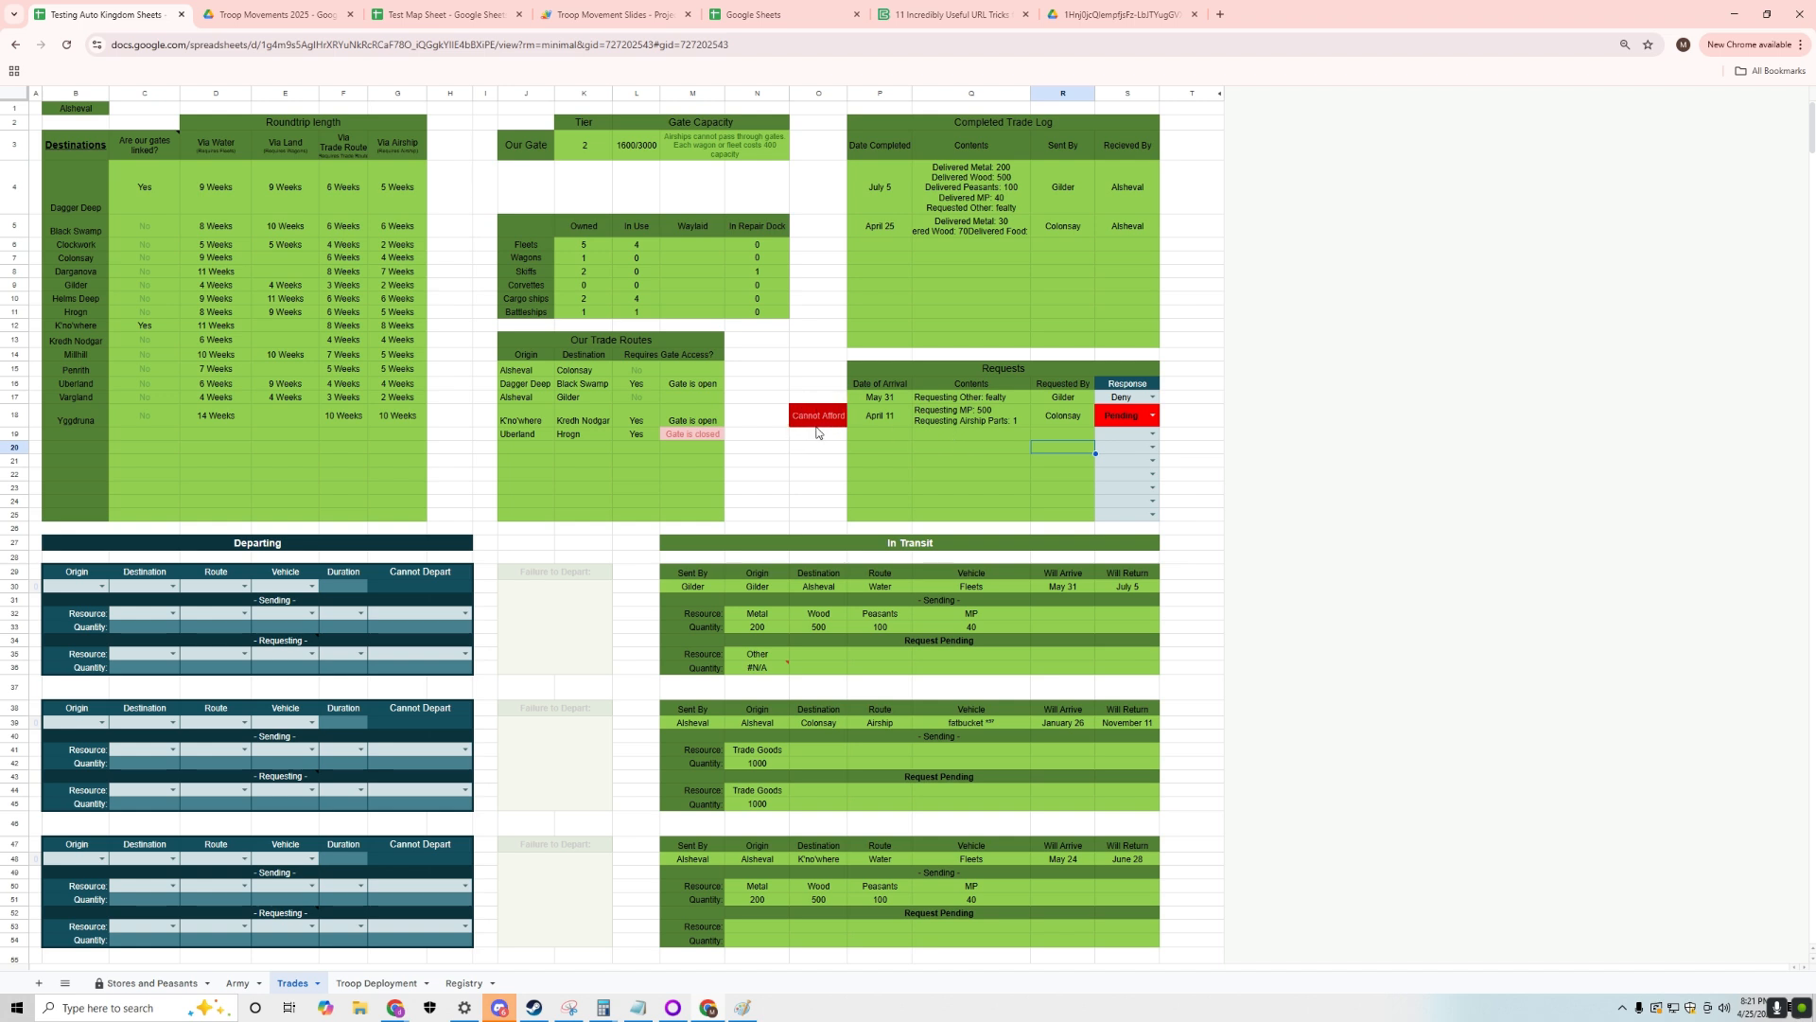
- Try approving Colonsay's request for MP and Airship Parts, and switch its response to Deny
left_click(1151, 422)
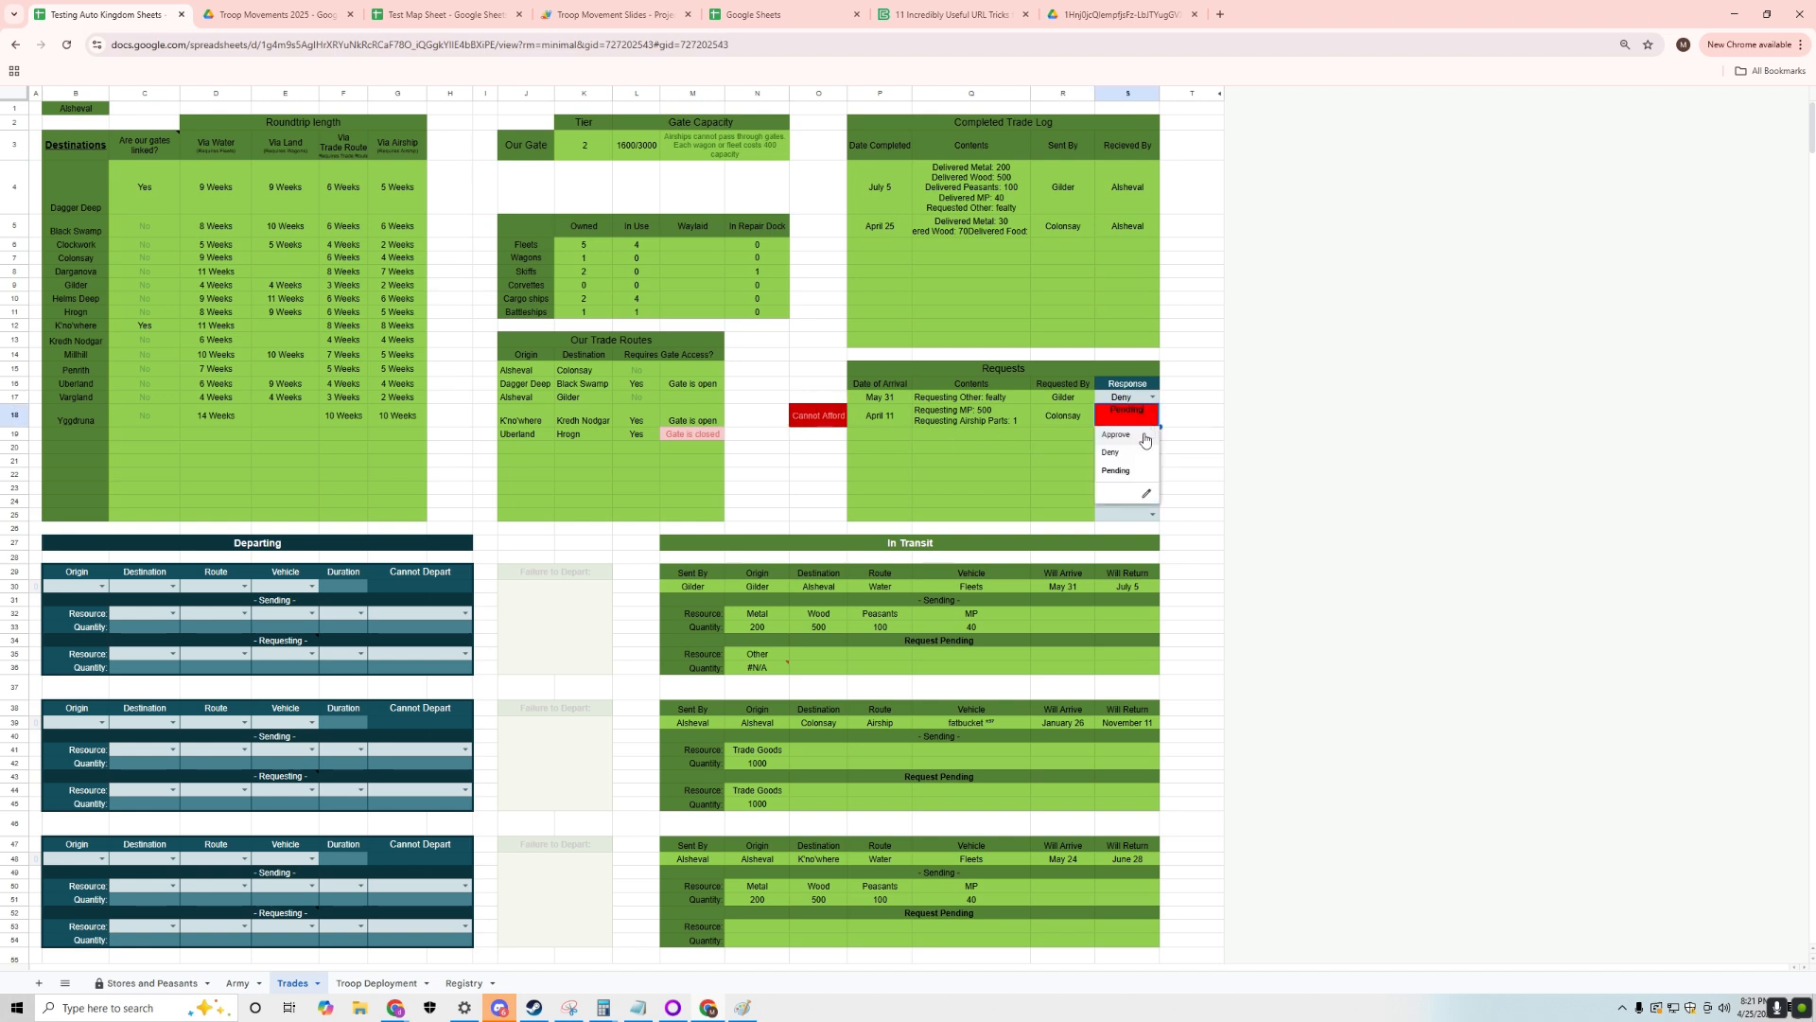
left_click(1143, 434)
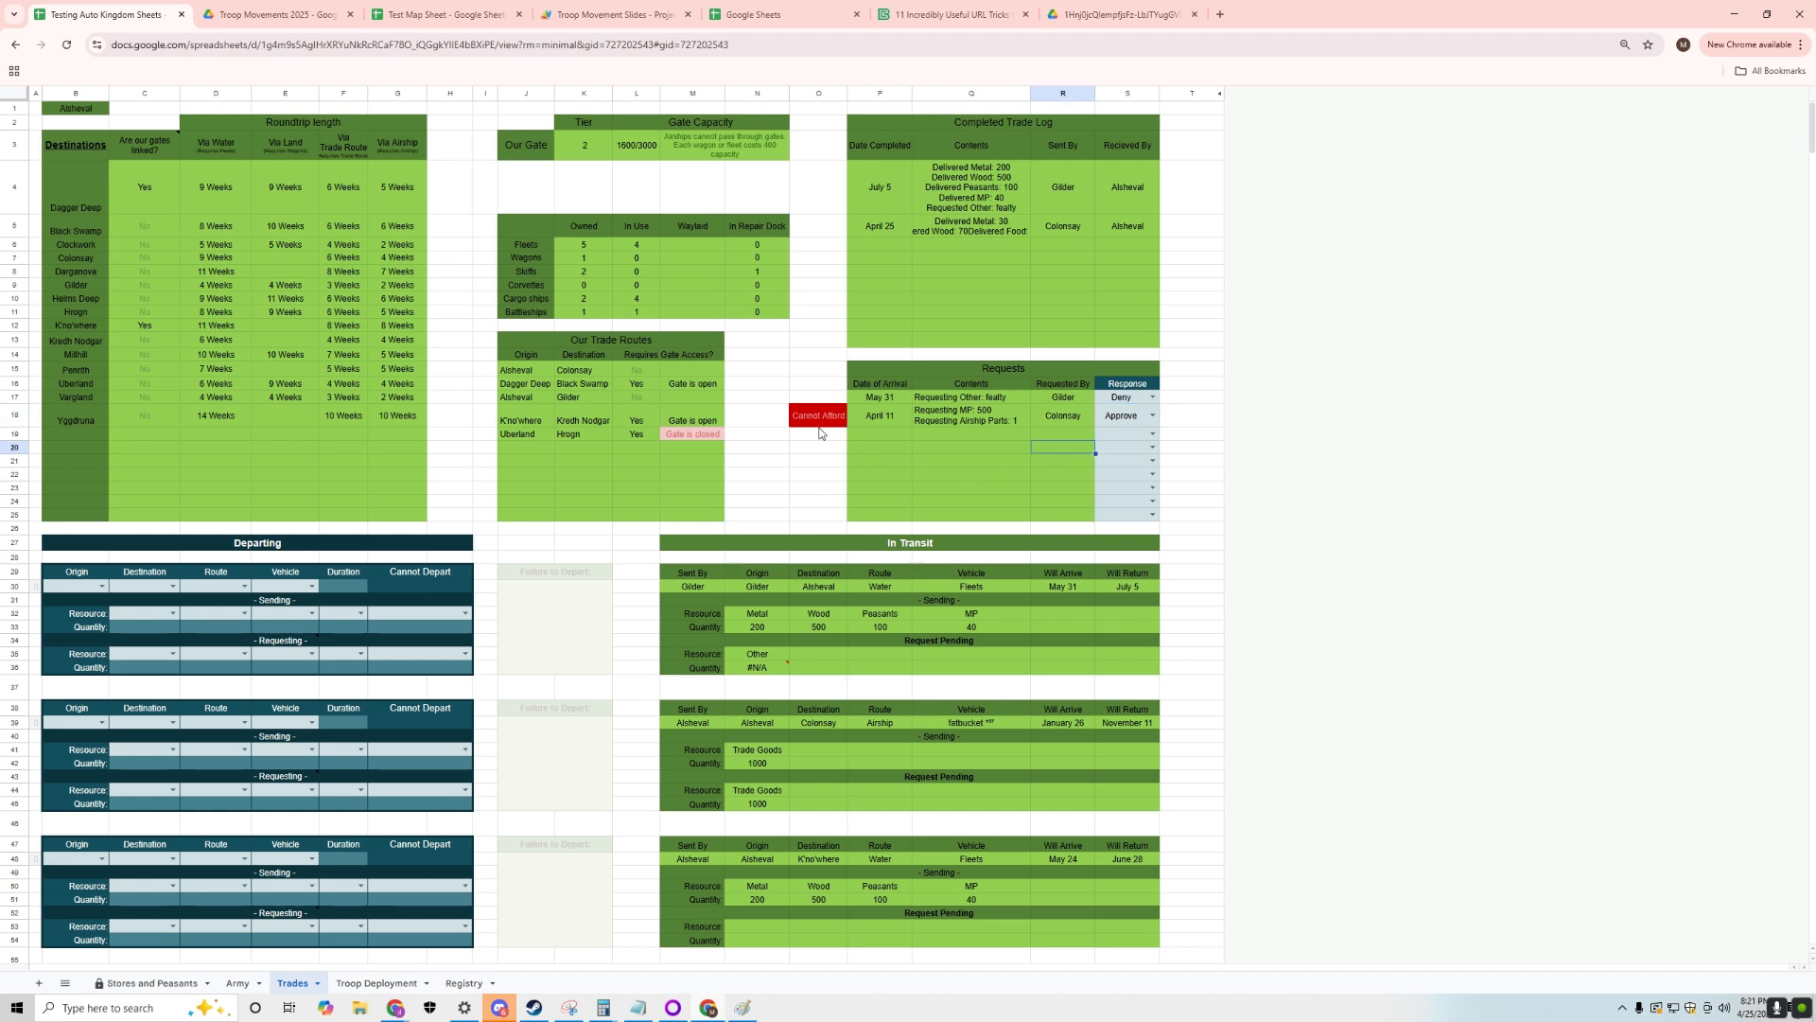
left_click(1153, 416)
left_click(1135, 454)
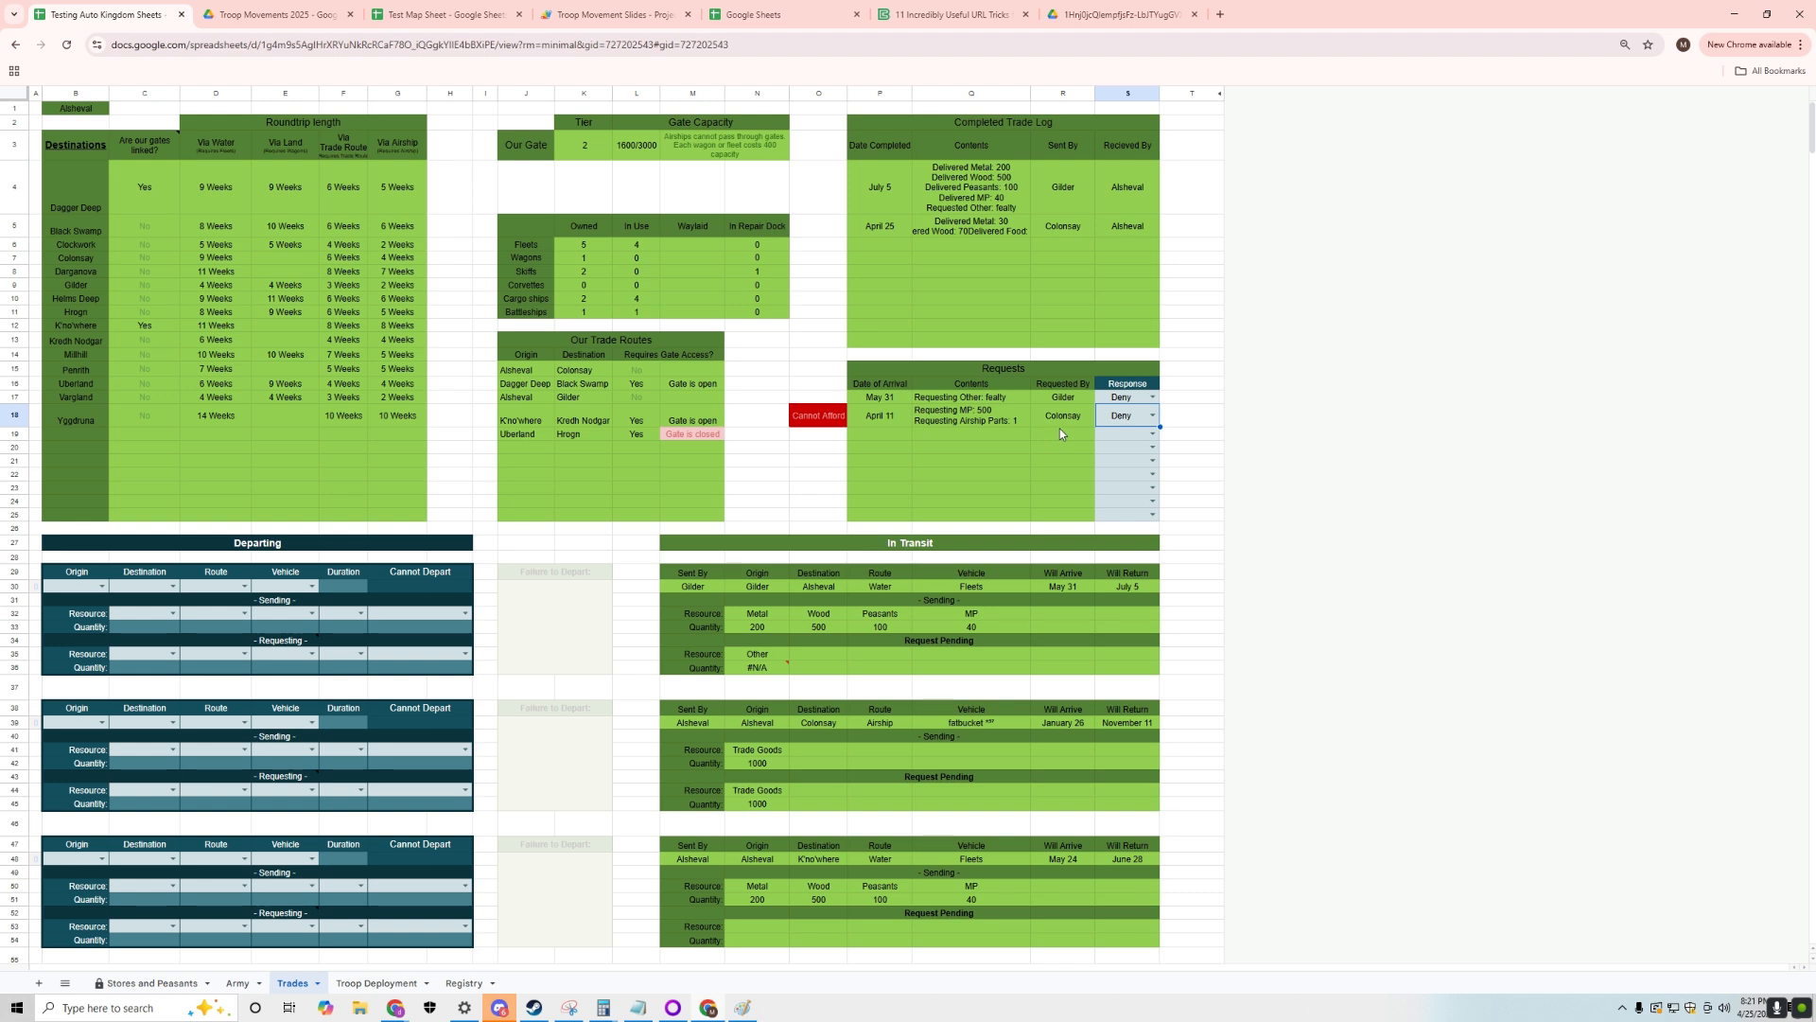
- Set the Airship parts in Kingdom Loot on the Stores and Peasants sheet to 1
left_click(138, 984)
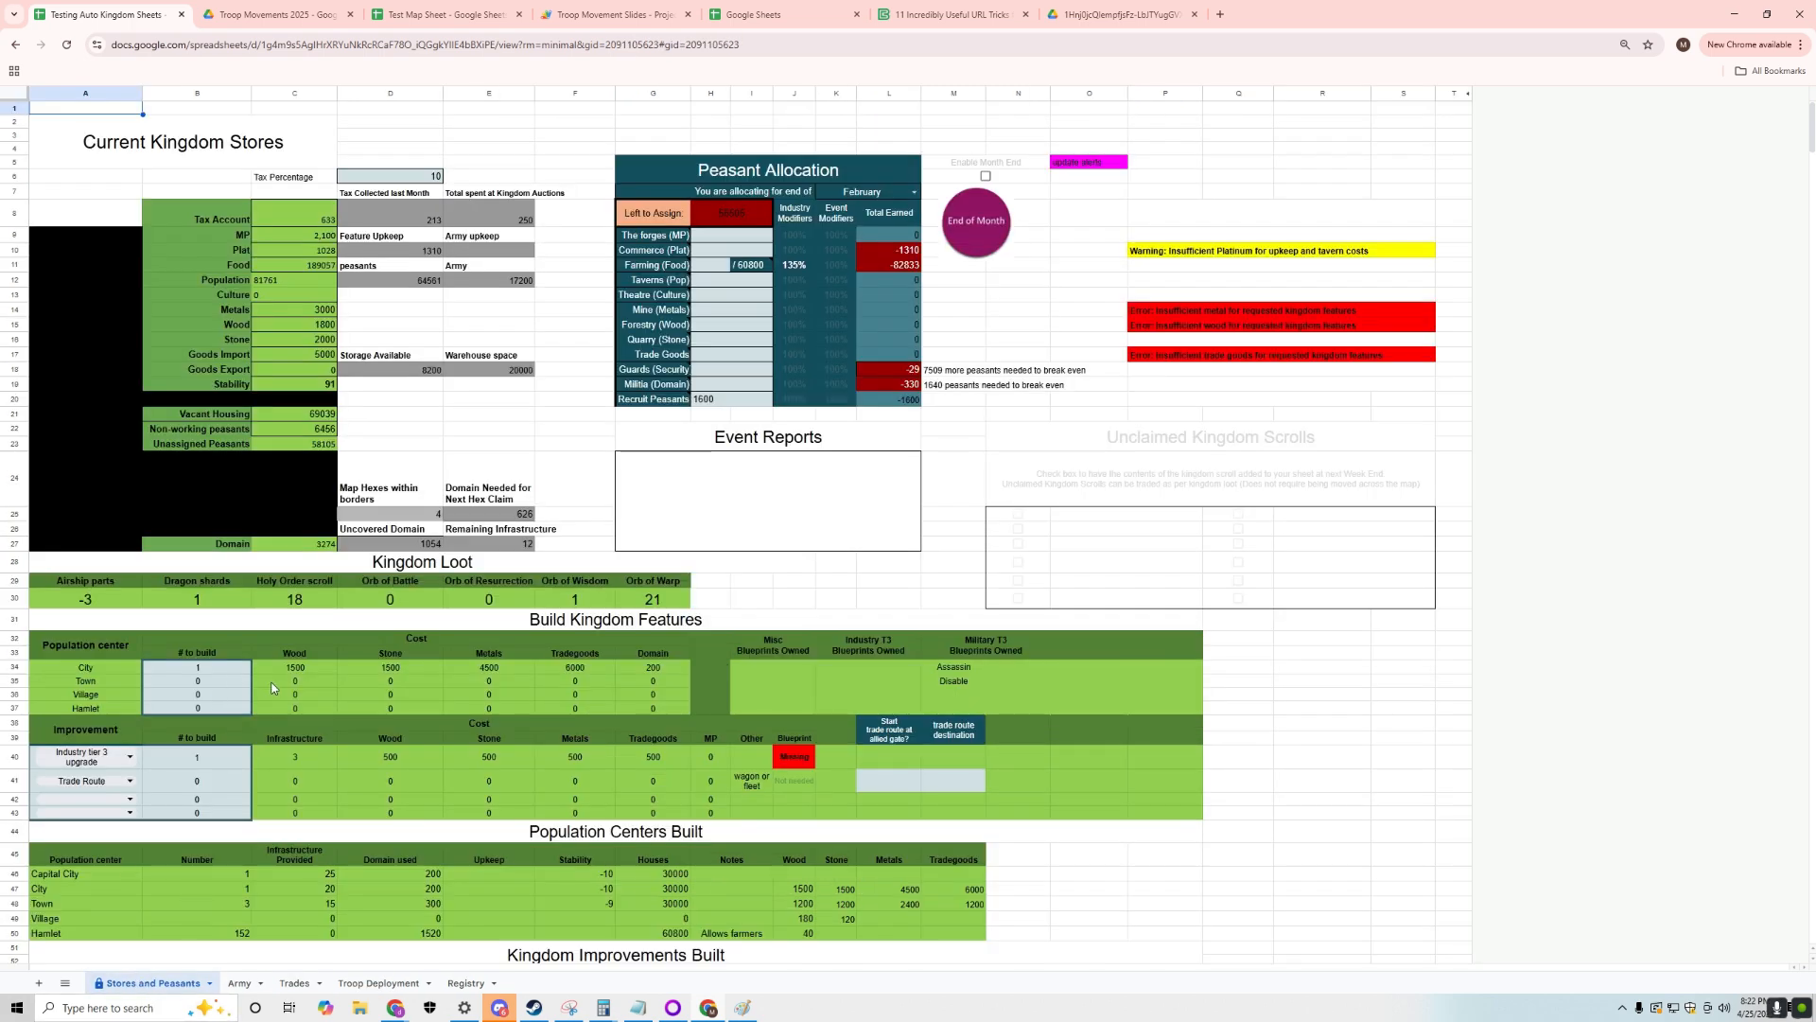
left_click(100, 606)
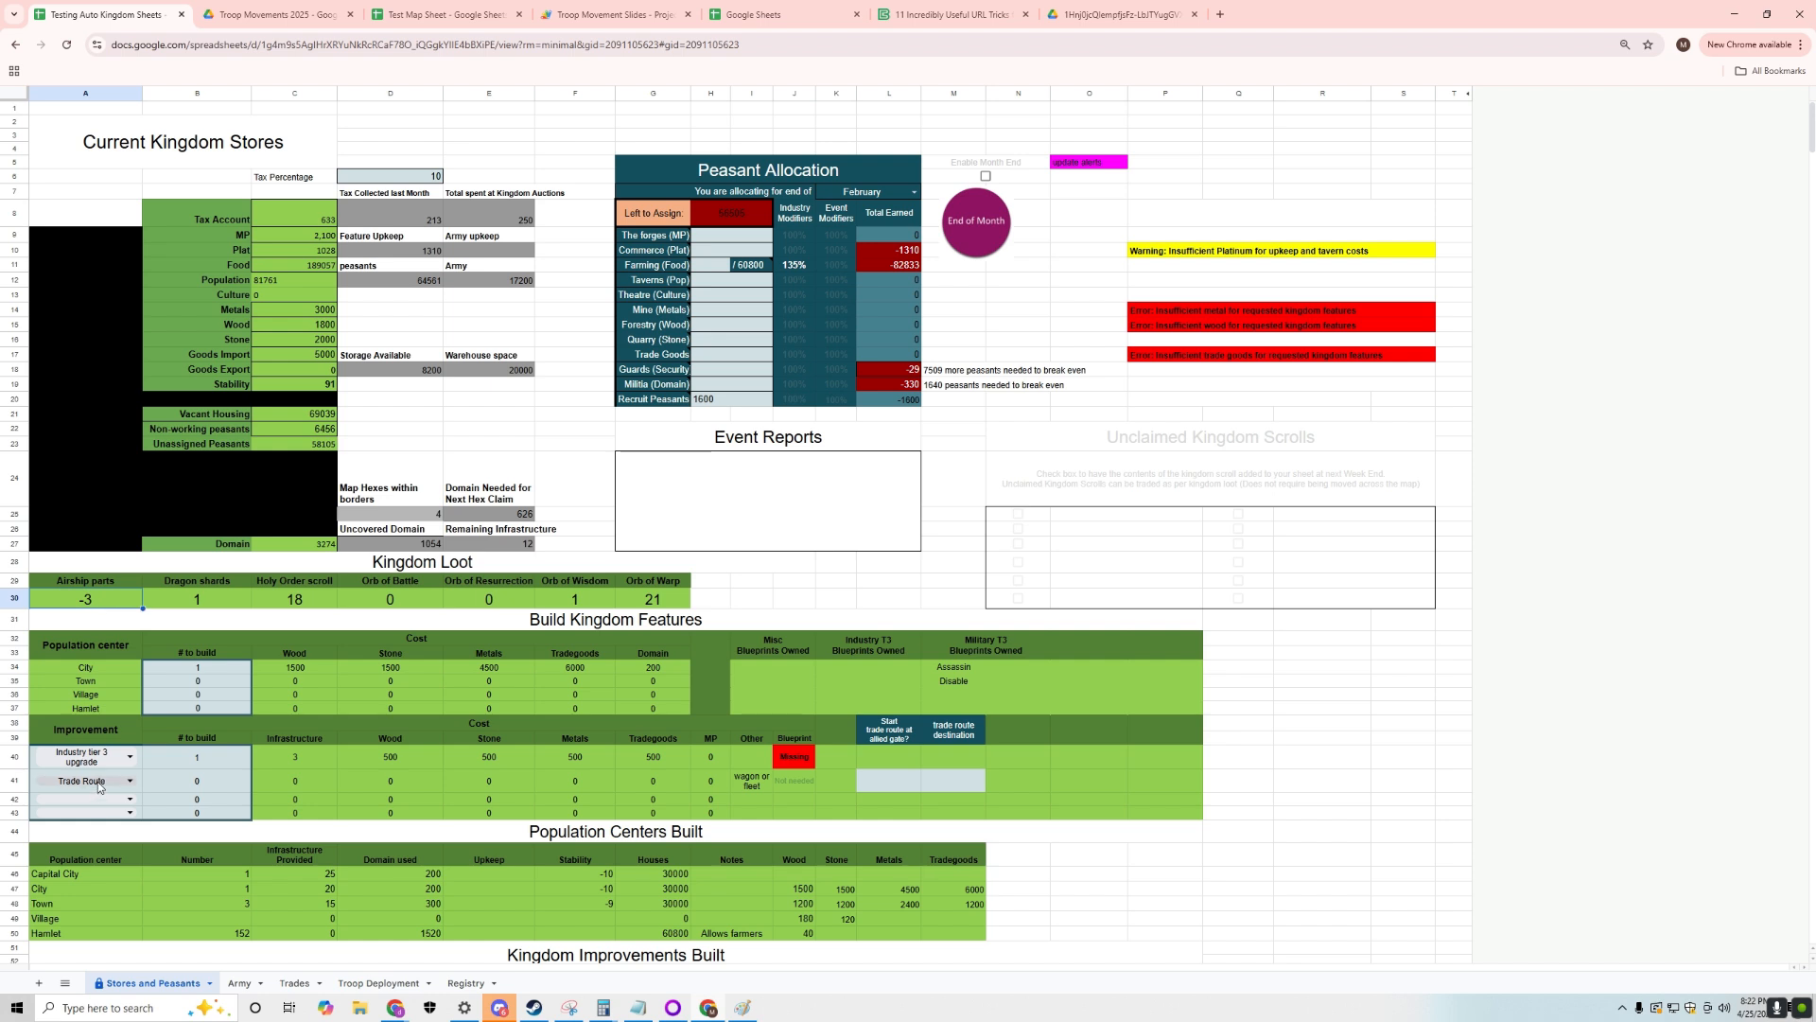
type("1")
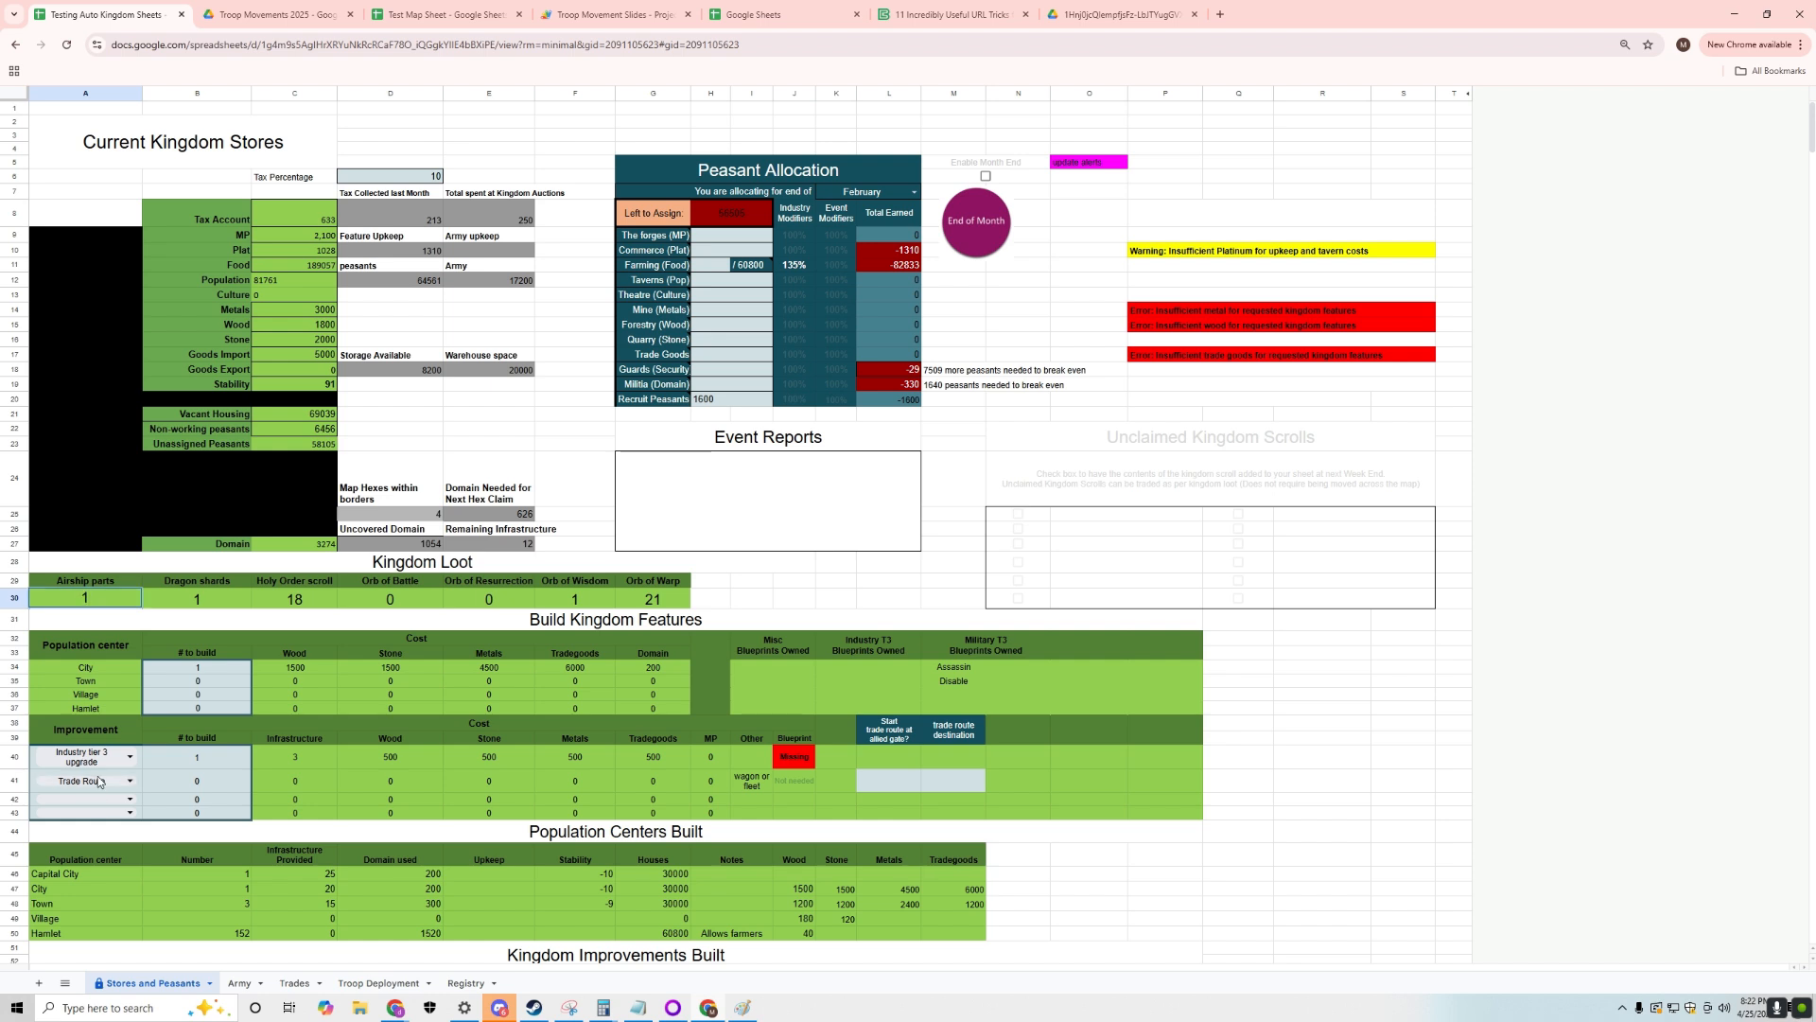
key("Return")
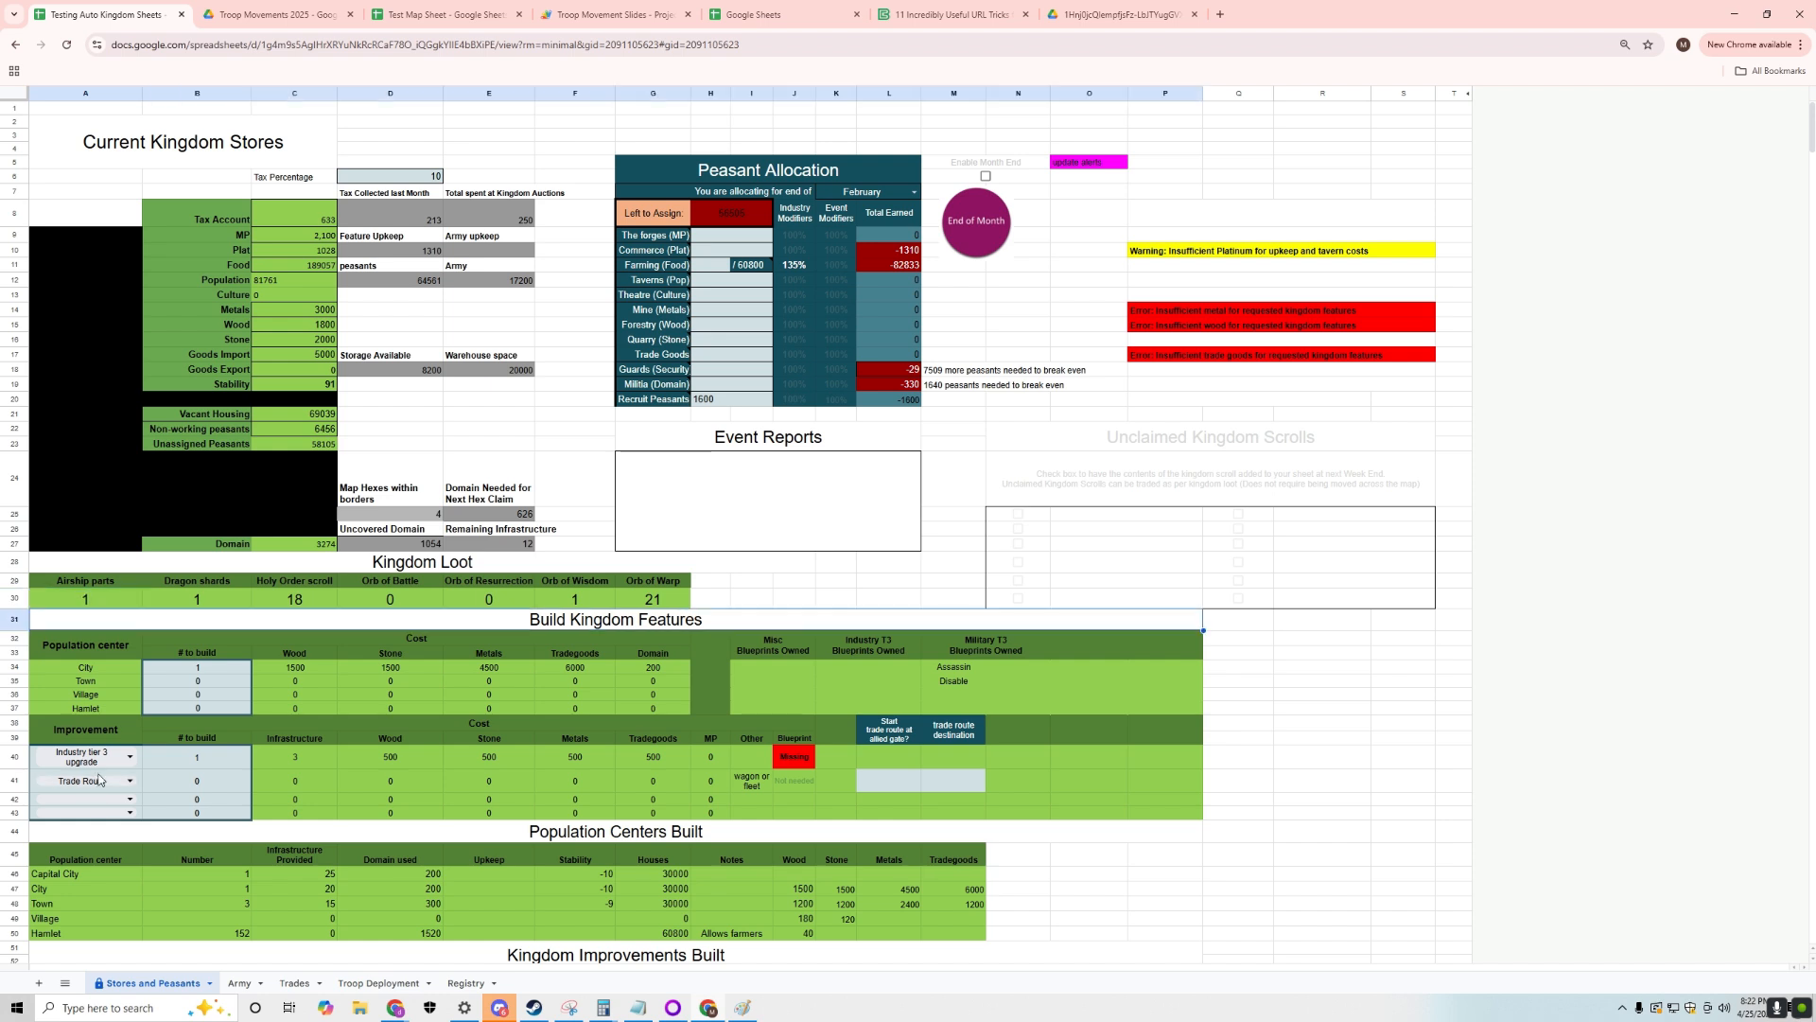
- Set the response to Colonsay's request on the Trades sheet to Approve
left_click(295, 983)
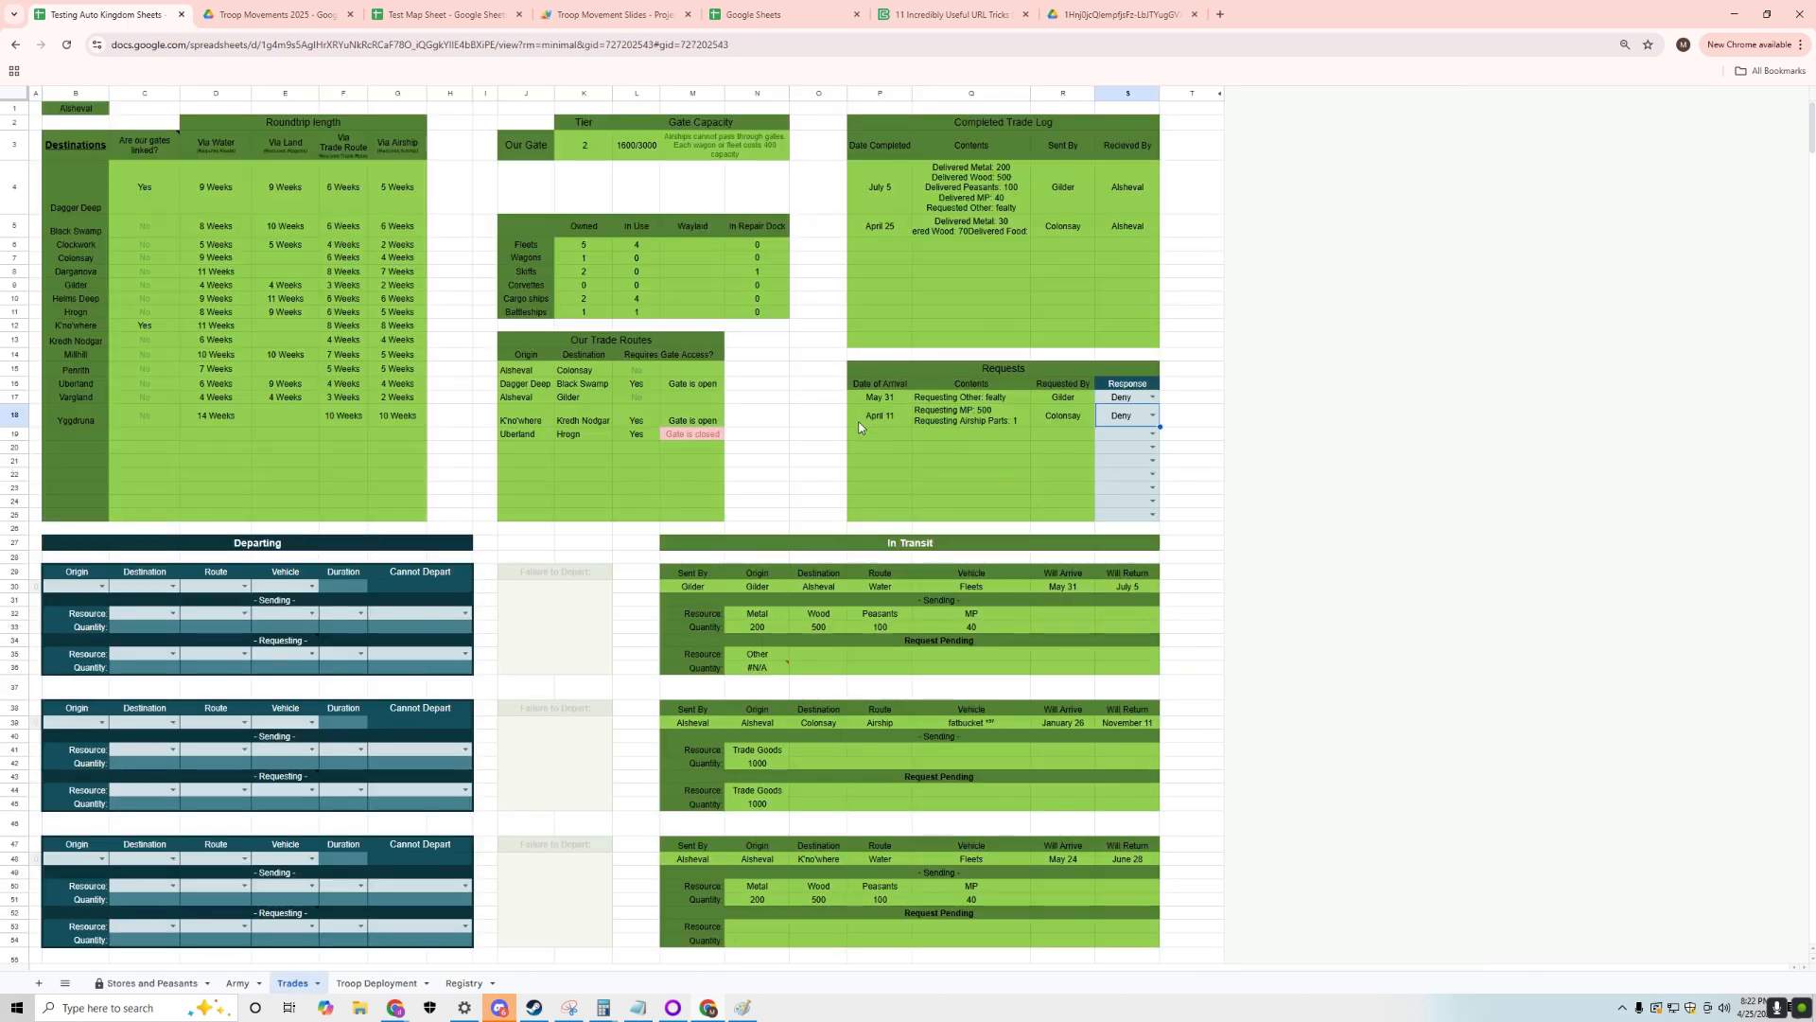
left_click(1146, 419)
- Examine Gilder's request row and the In Transit trades, including their sent and requested resources and request statuses
left_click_drag(870, 401, 1105, 401)
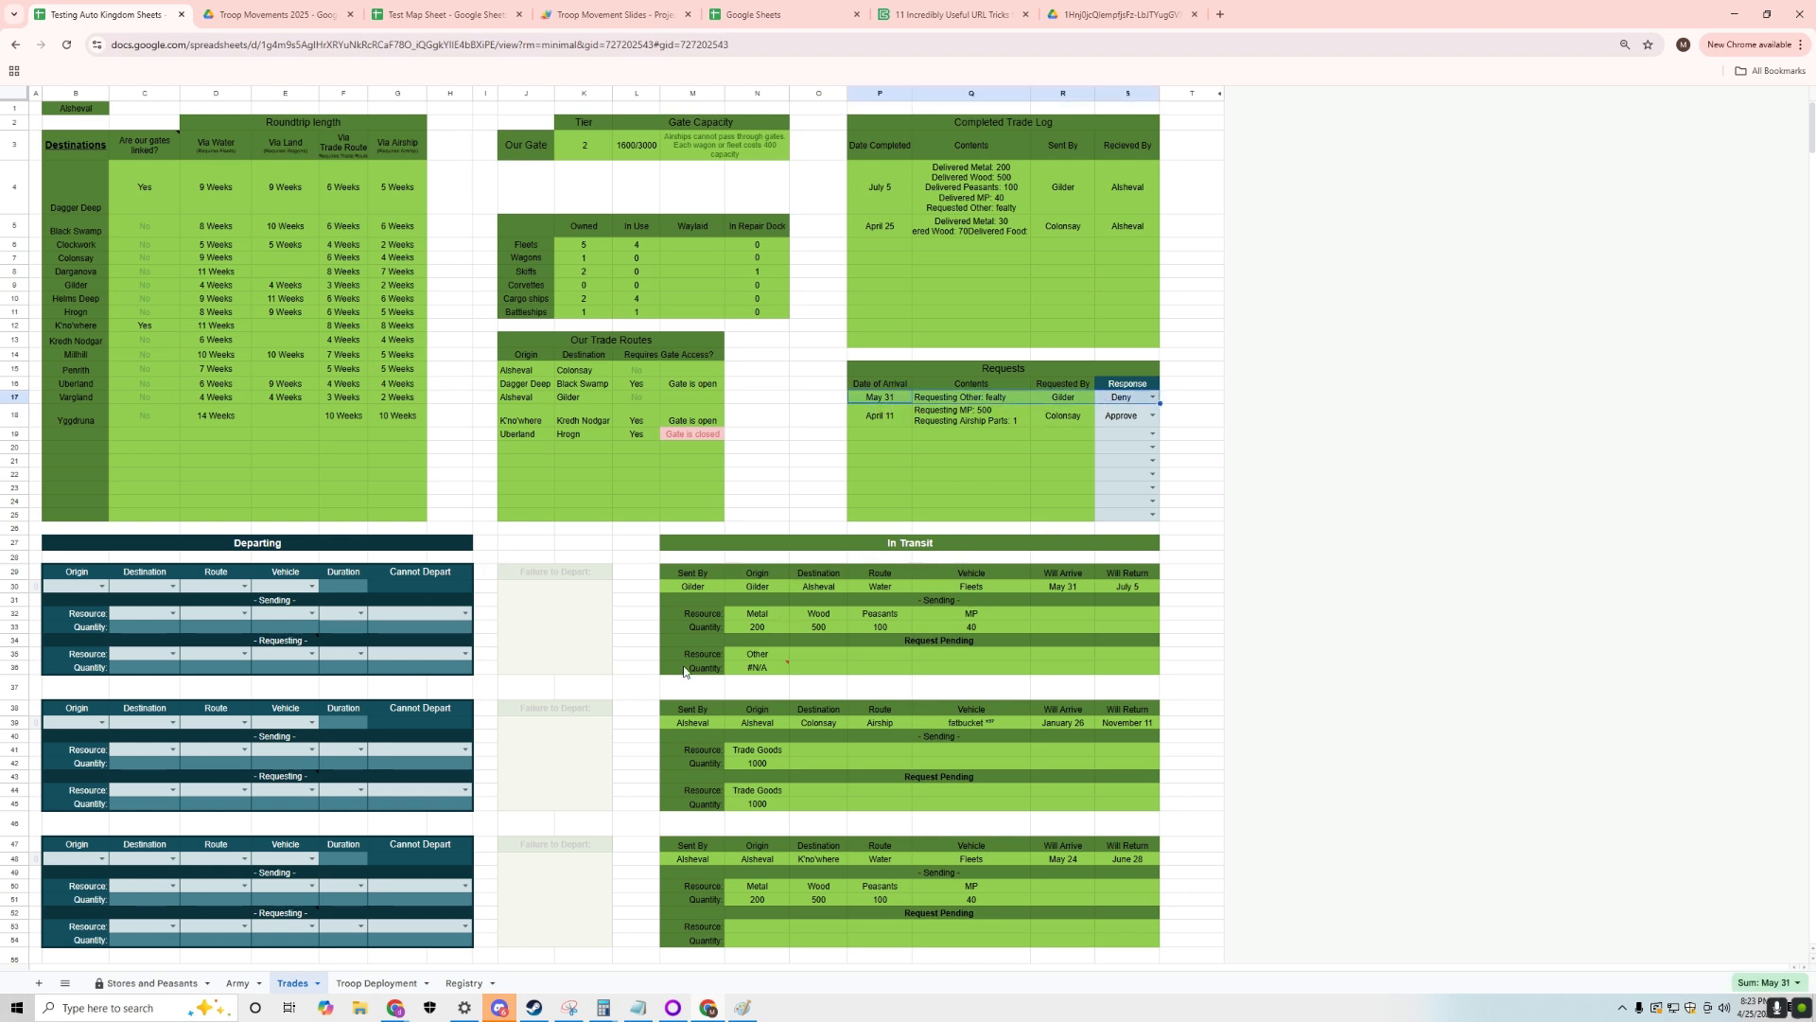
mouse_move(764, 673)
left_click(947, 659)
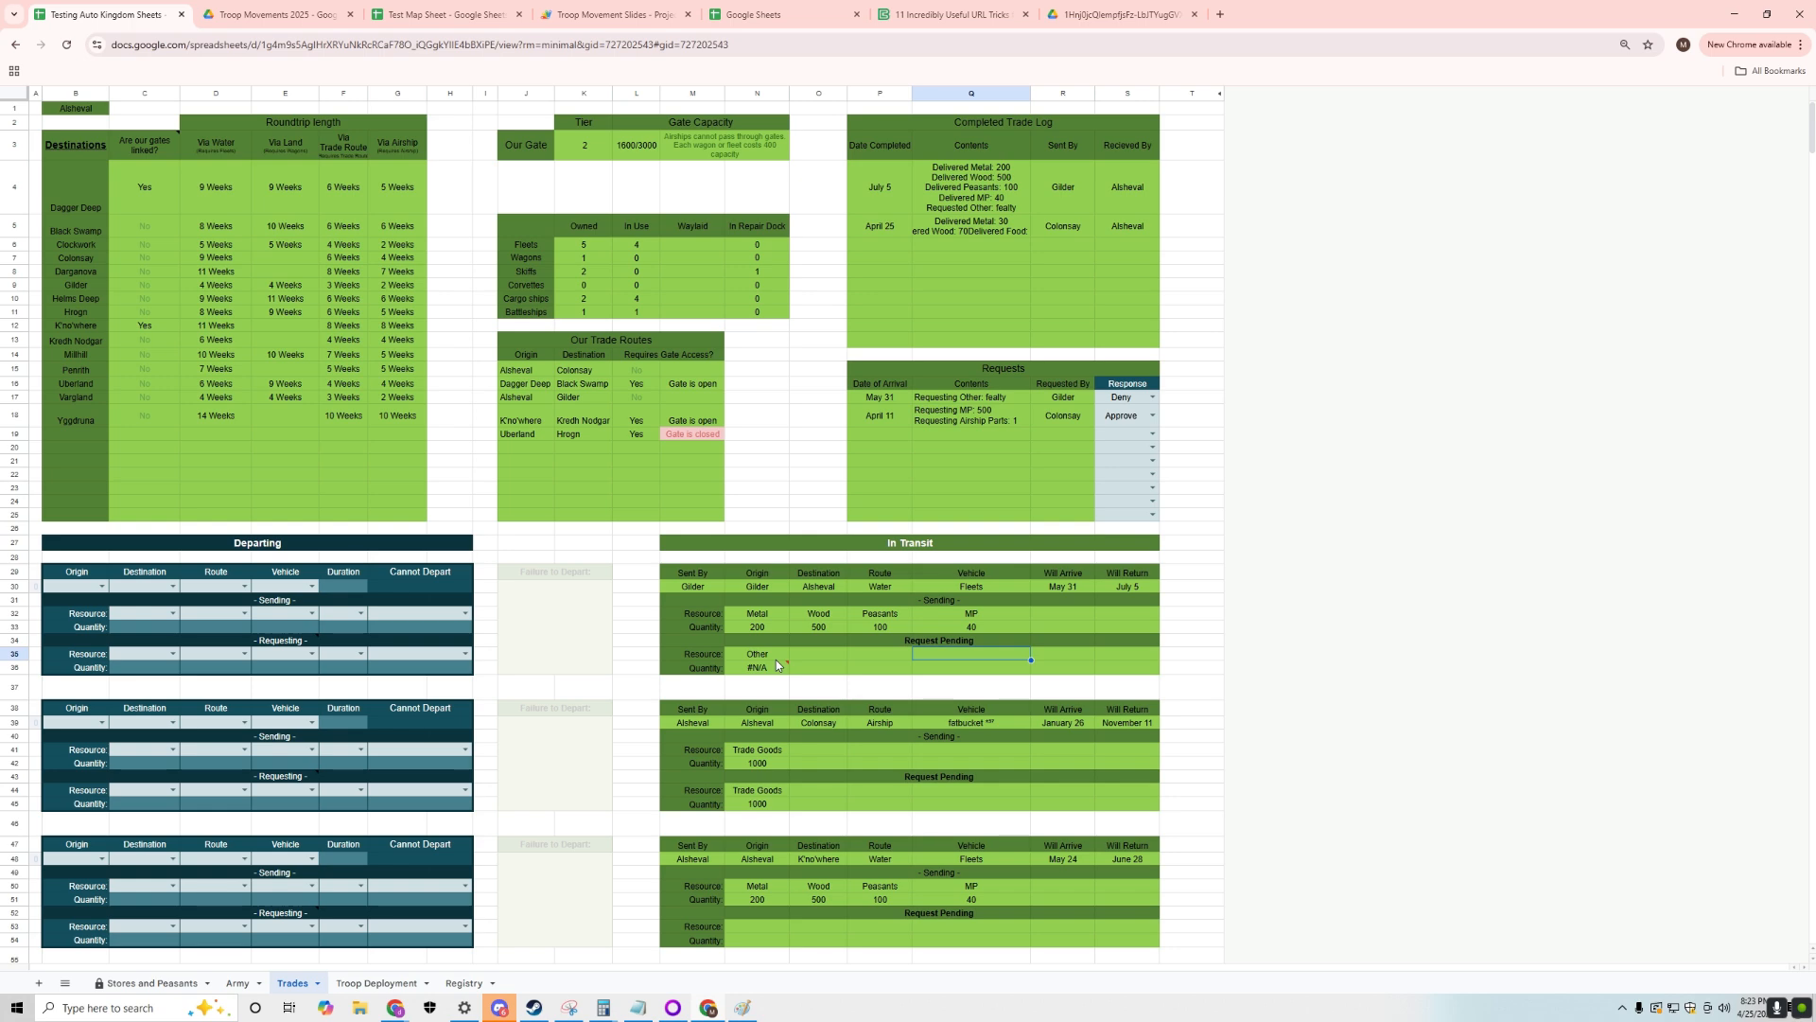
mouse_move(775, 672)
scroll(724, 673, "down", 1)
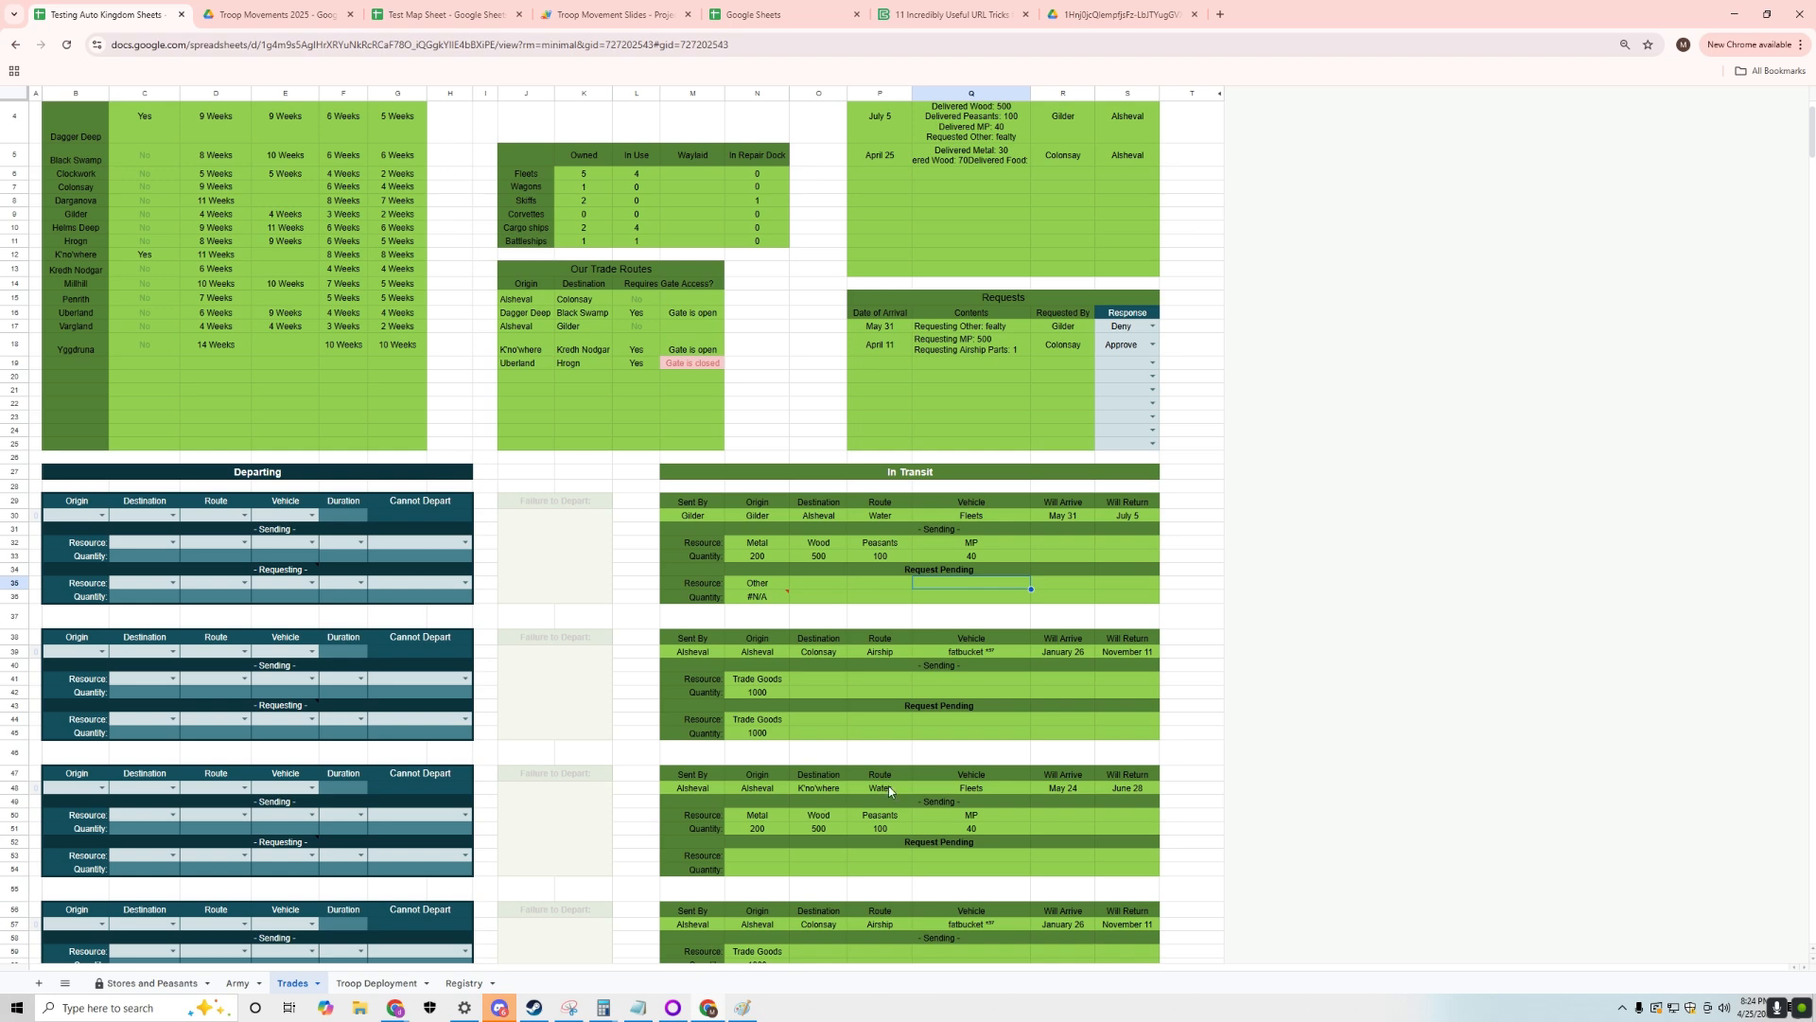
scroll(902, 759, "down", 3)
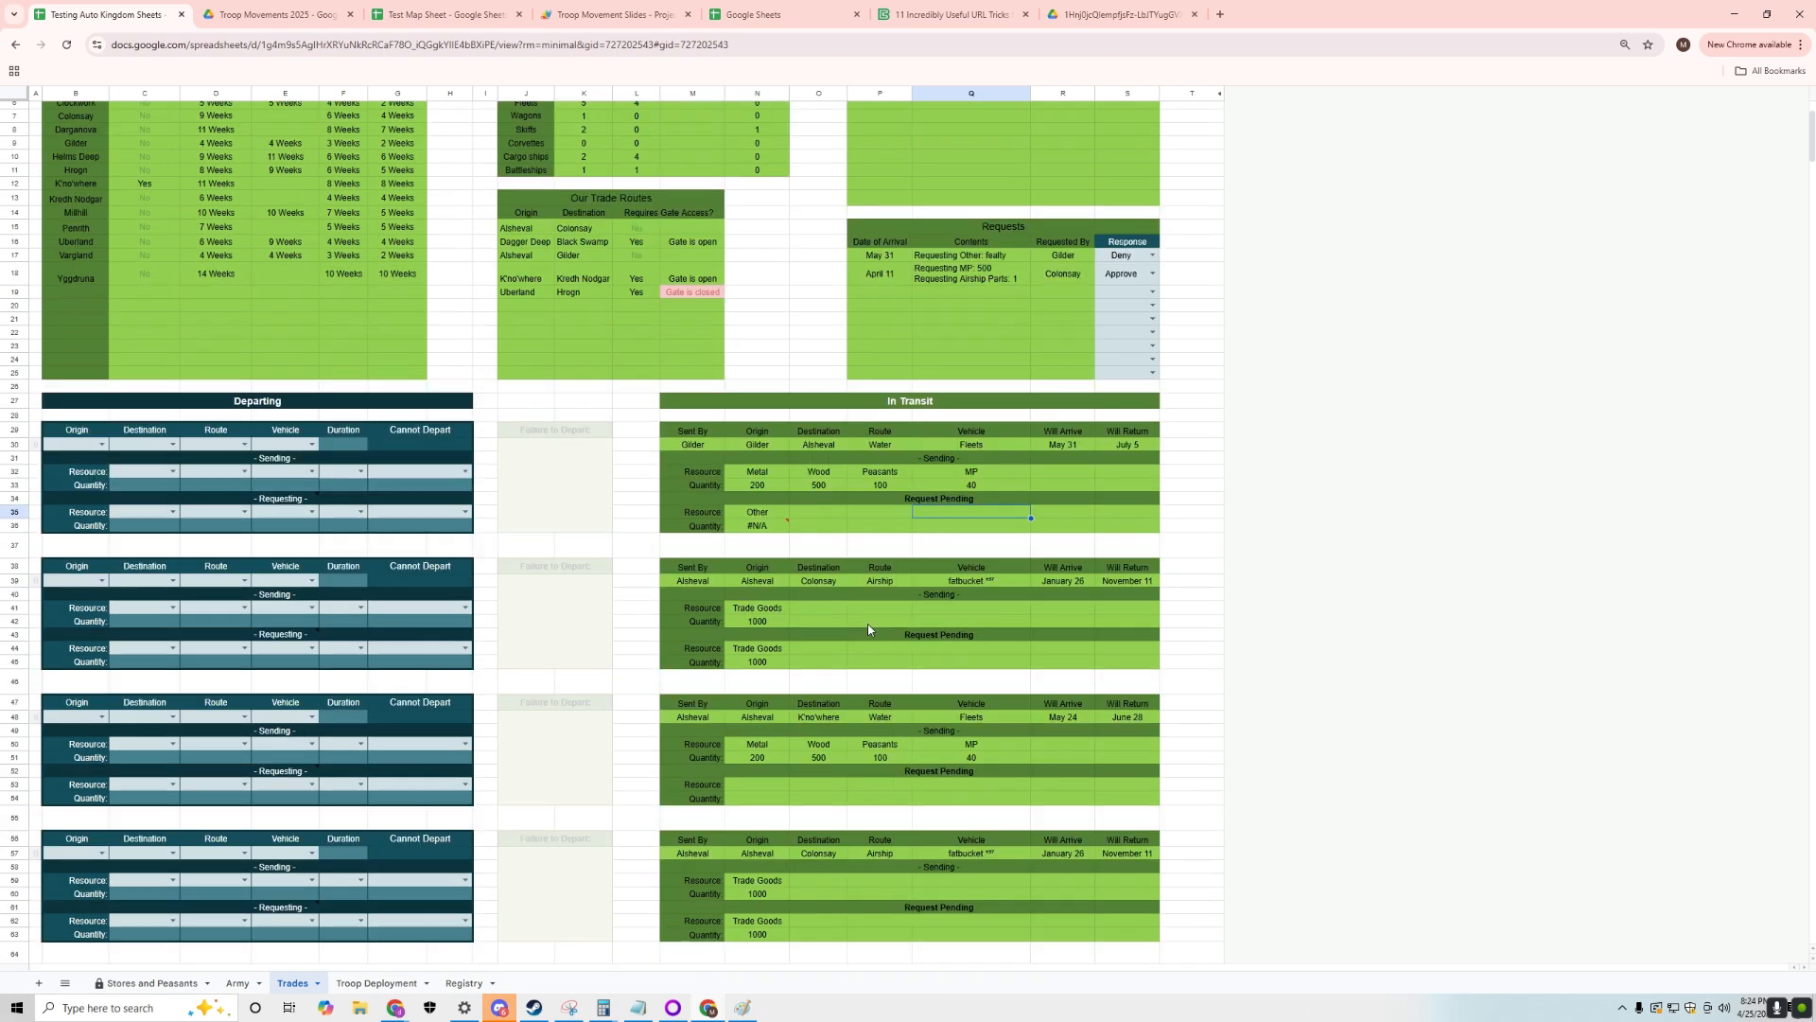
scroll(895, 781, "down", 5)
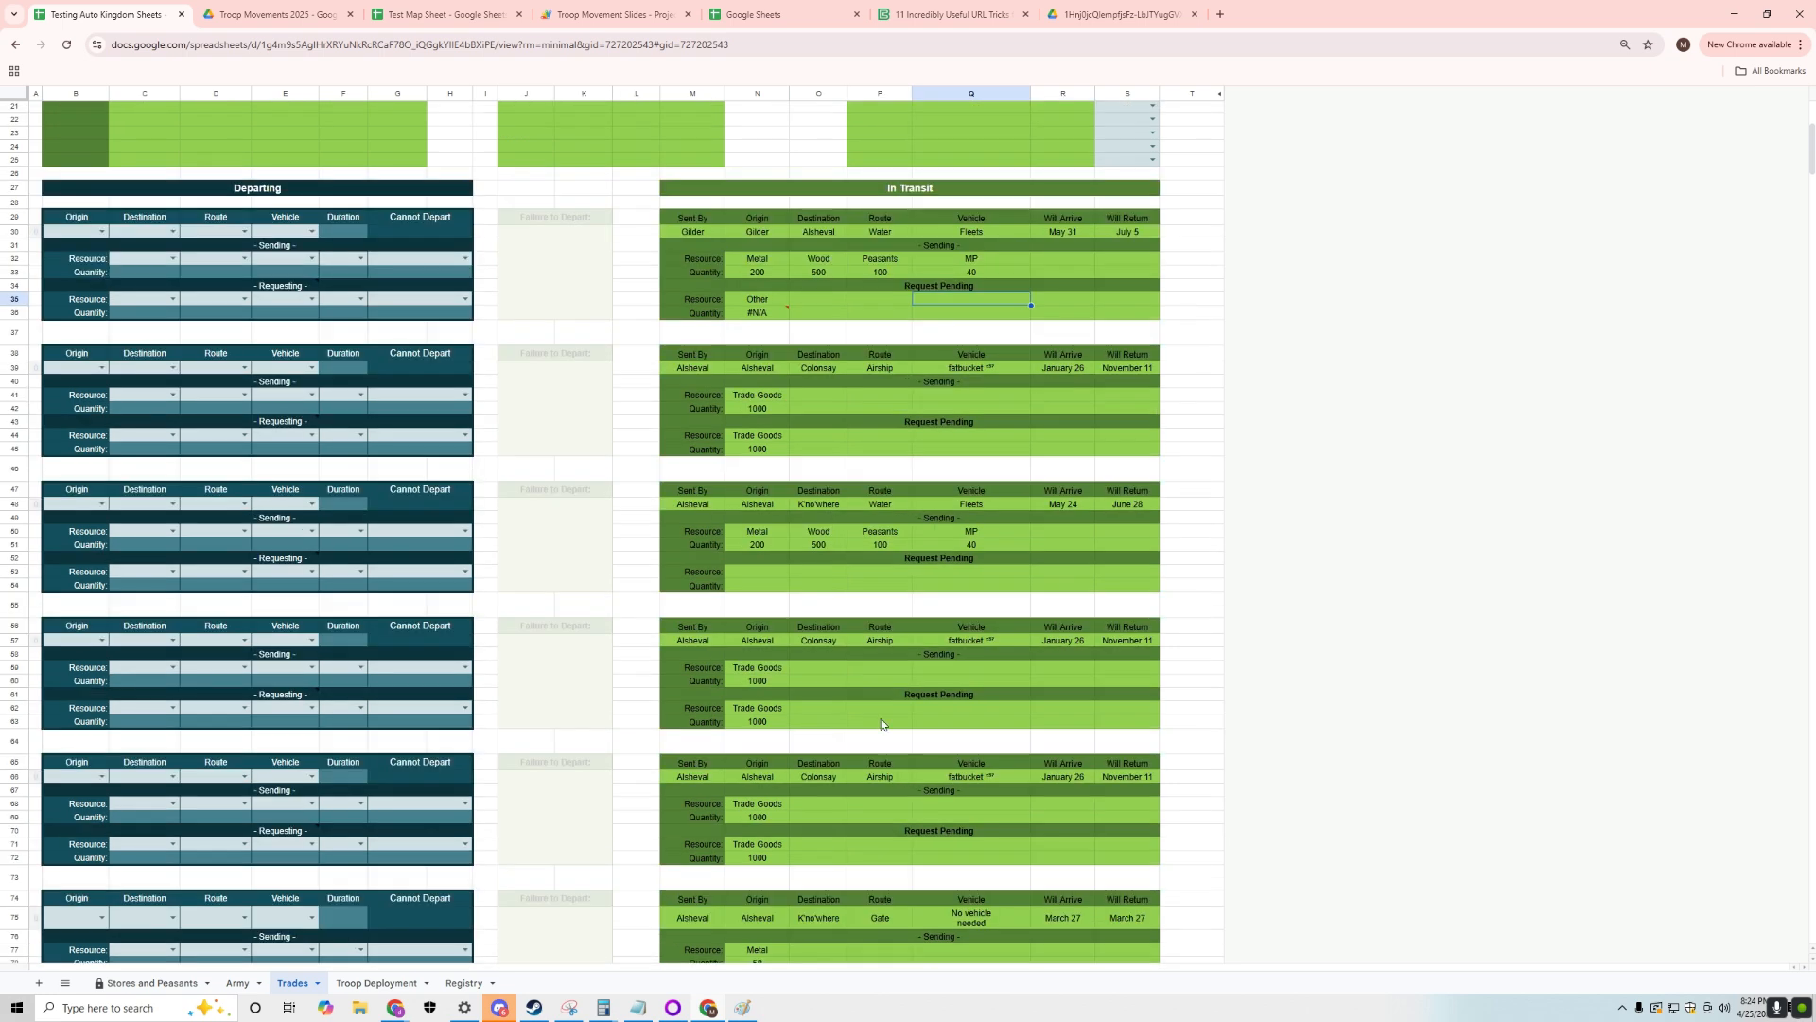
scroll(754, 679, "down", 1)
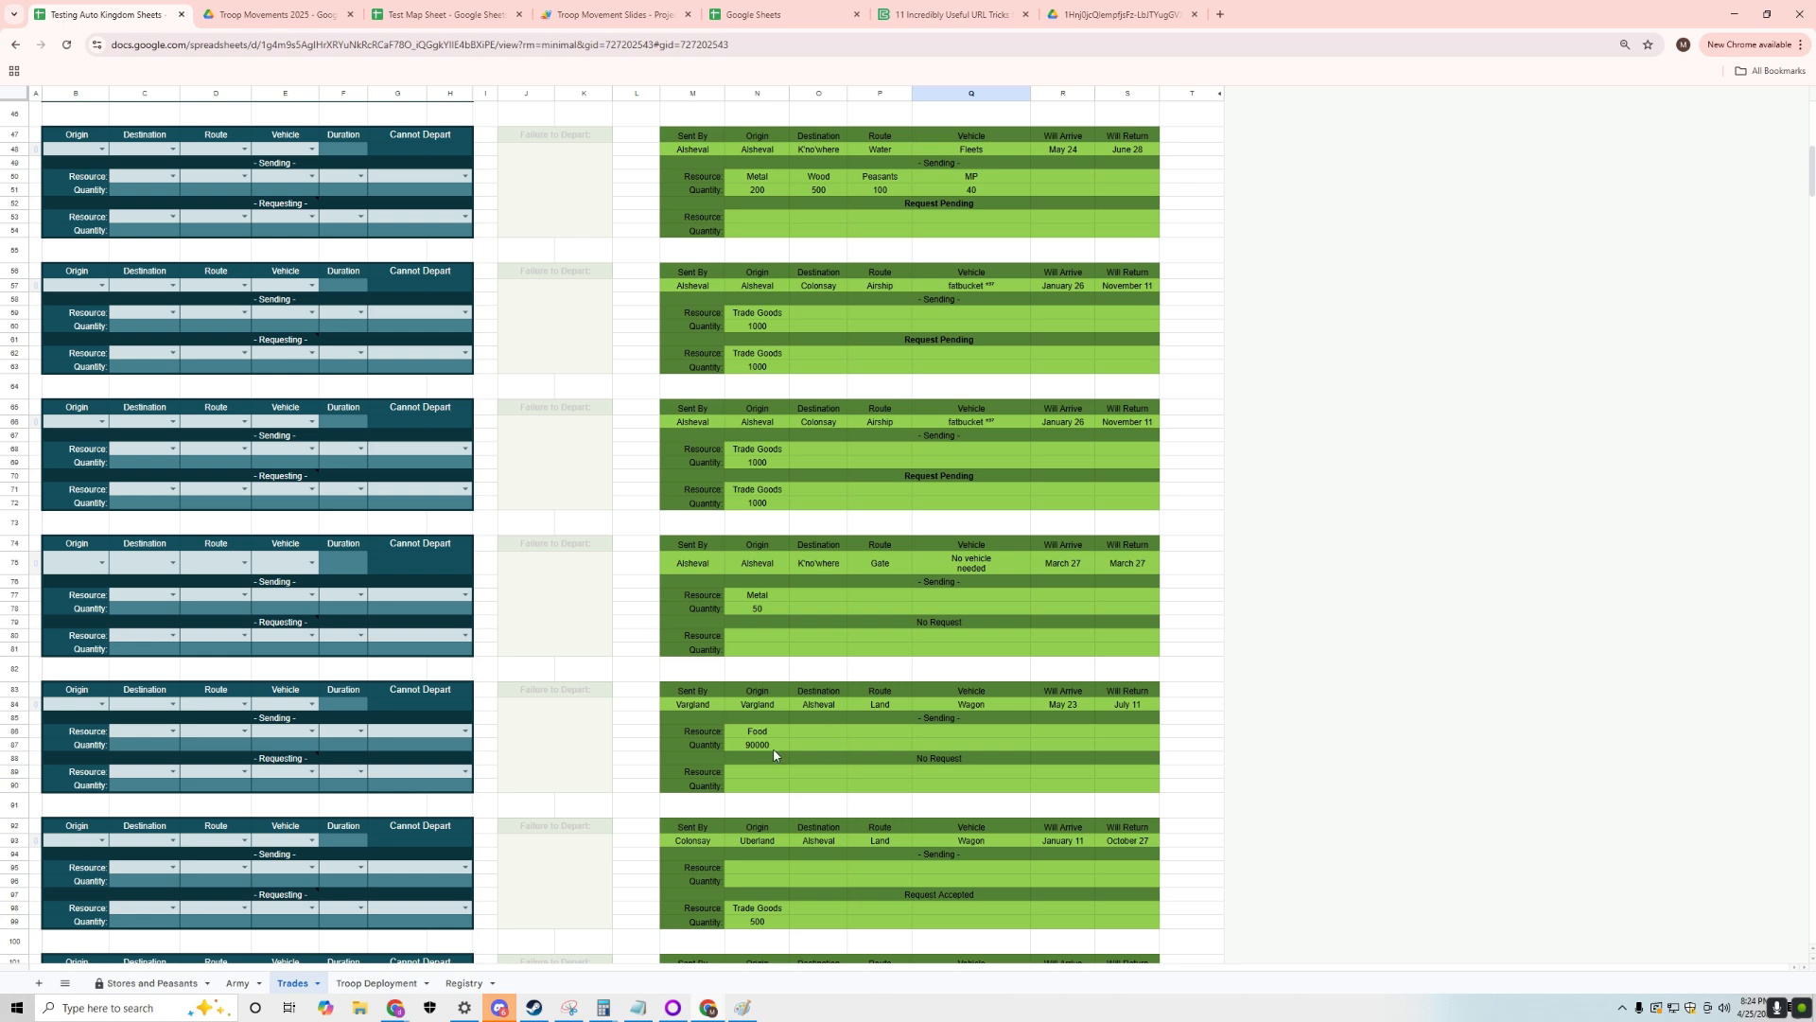
scroll(774, 754, "up", 10)
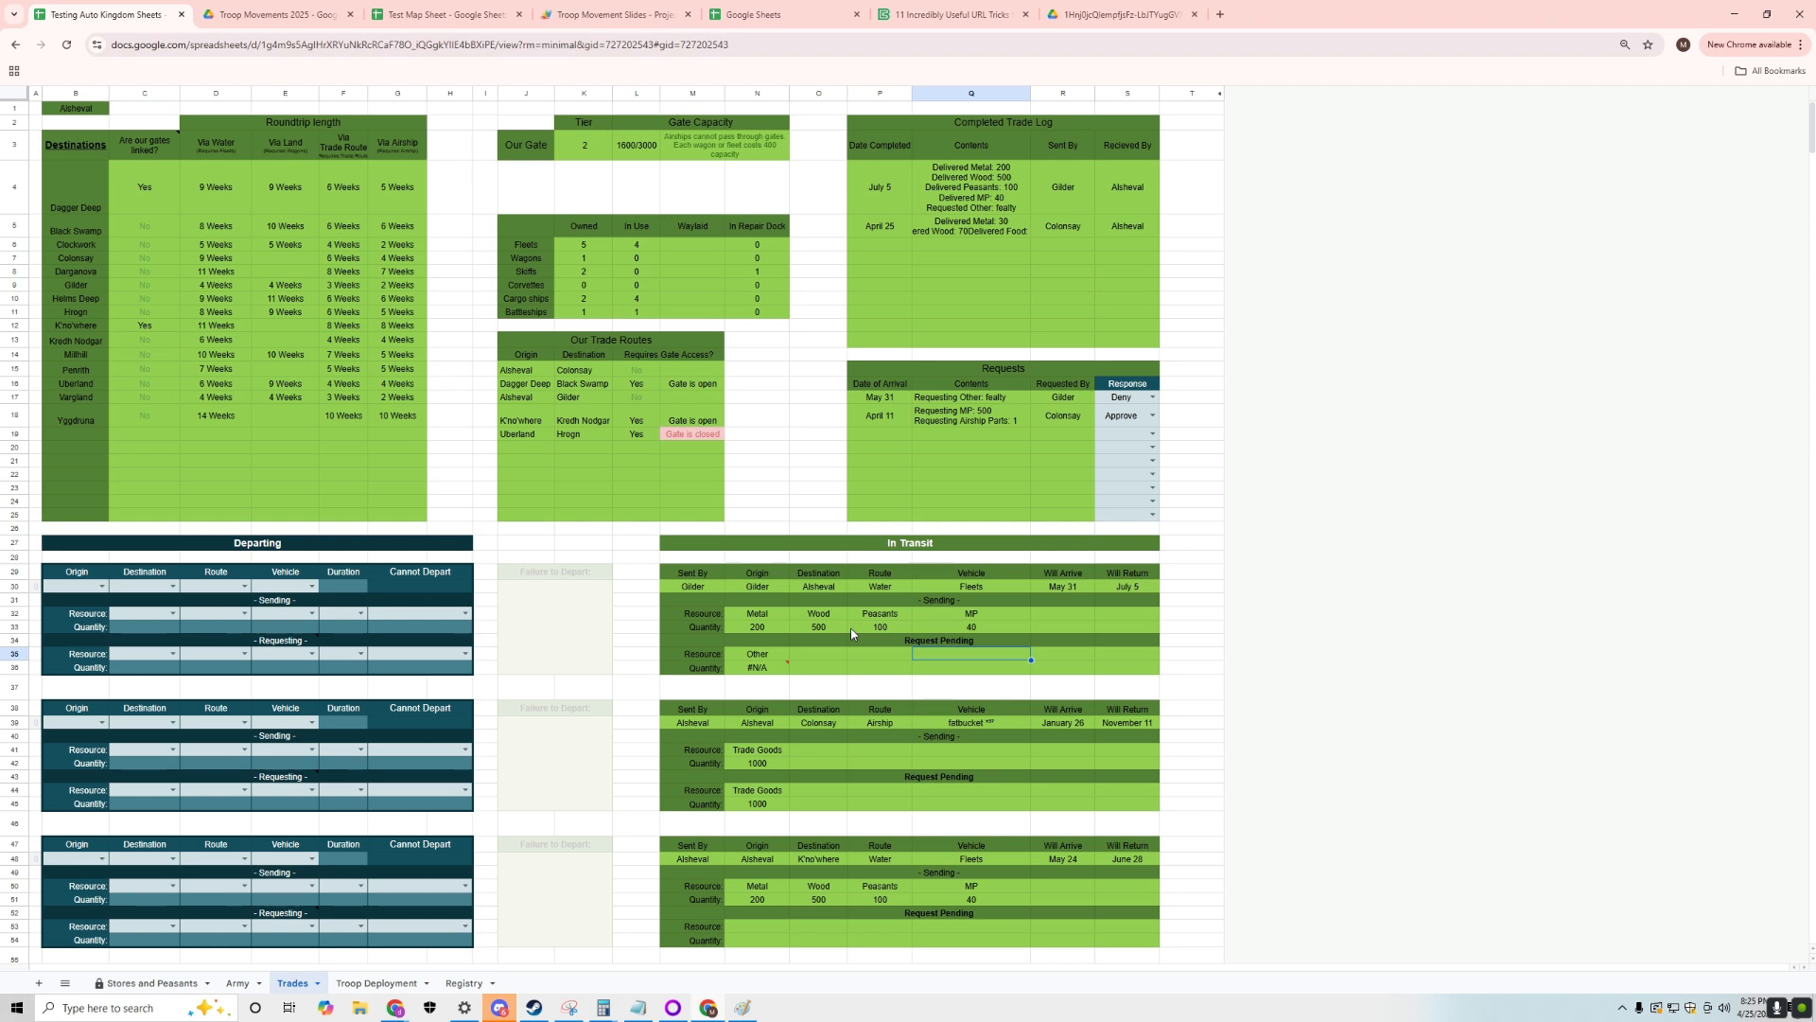